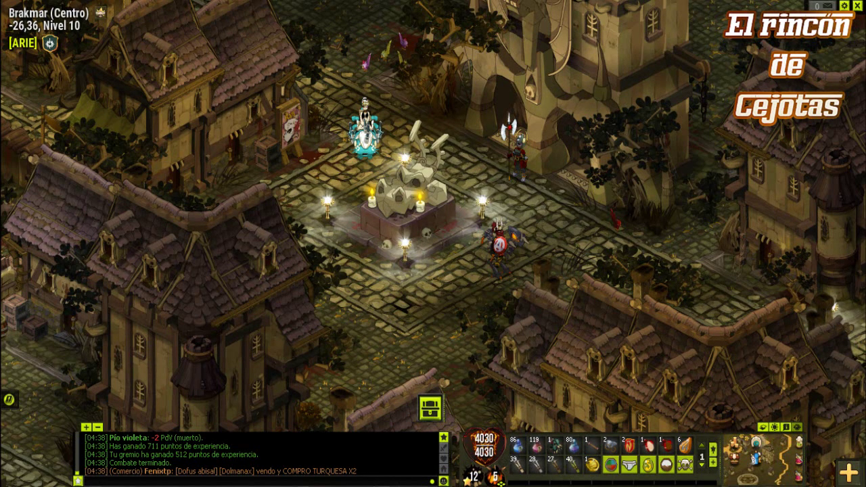
# Step: View the inventory and the pending rewards list, closing each one without accepting anything
pyautogui.press('i')
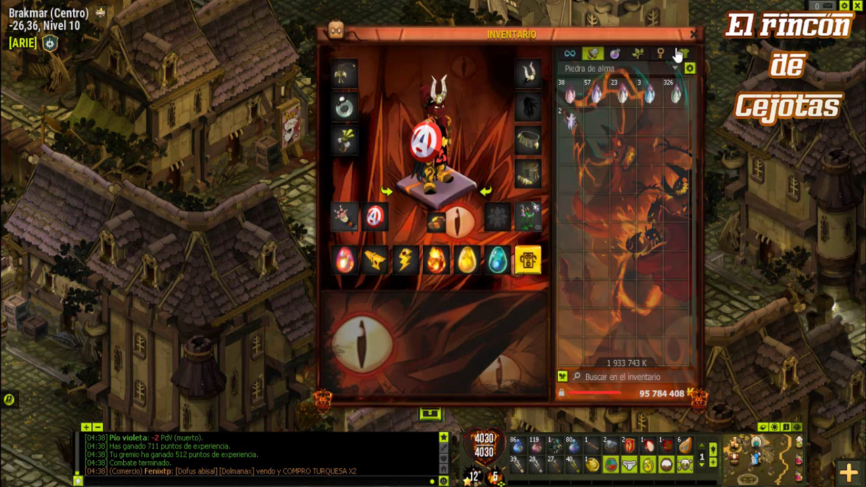
pyautogui.click(693, 34)
pyautogui.click(430, 408)
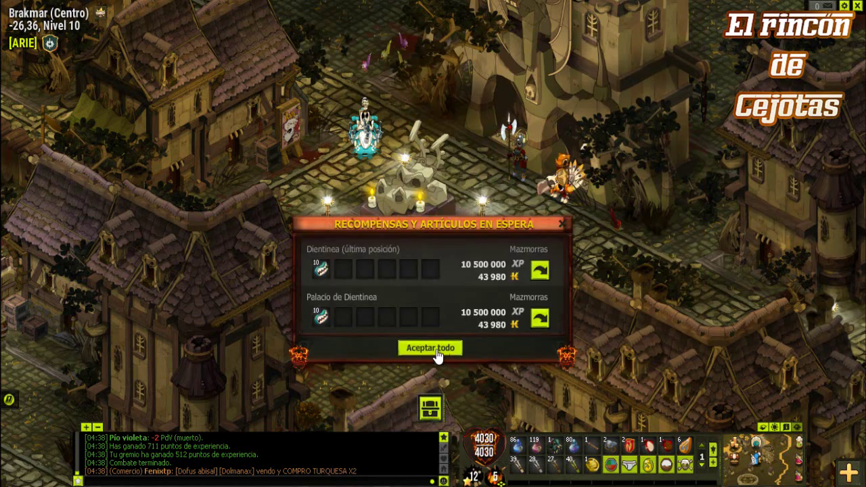
pyautogui.click(561, 224)
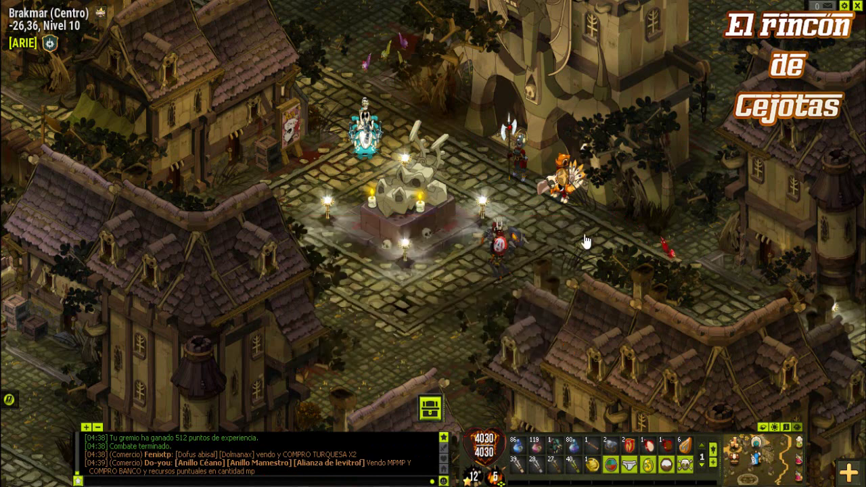
# Step: Start a fight against the Pío rojo on the plaza and turn on the tactical view
pyautogui.click(702, 270)
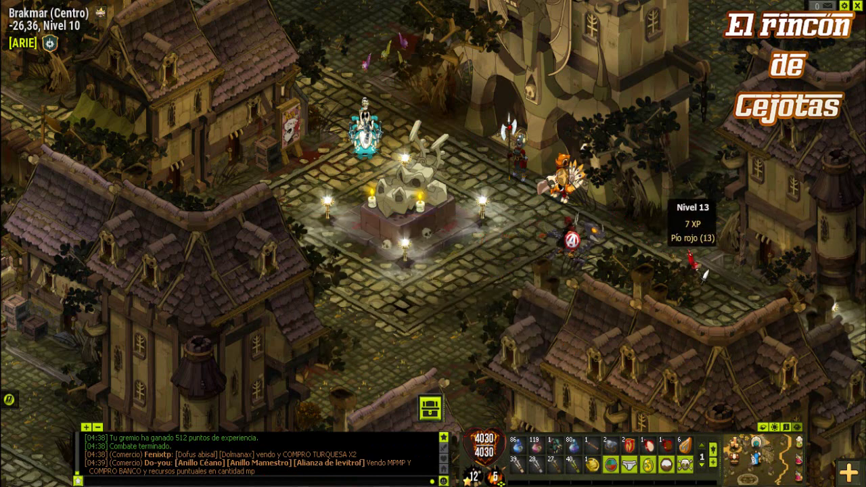
pyautogui.click(547, 212)
pyautogui.click(676, 451)
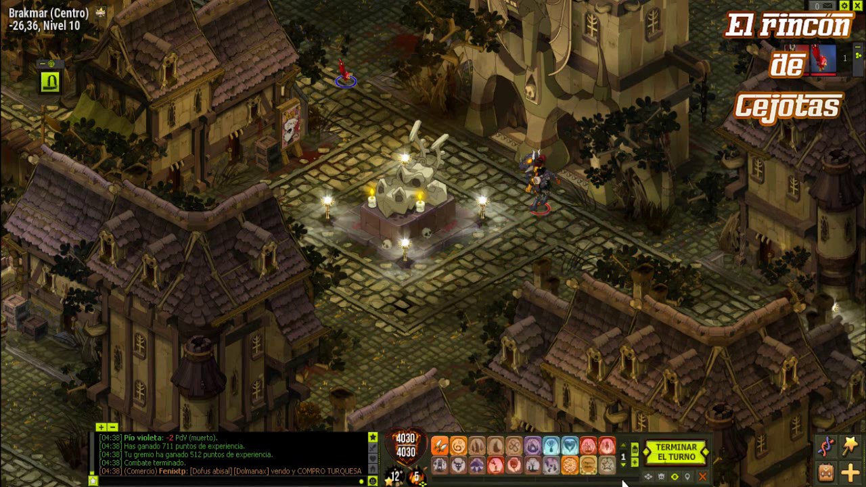
pyautogui.click(648, 479)
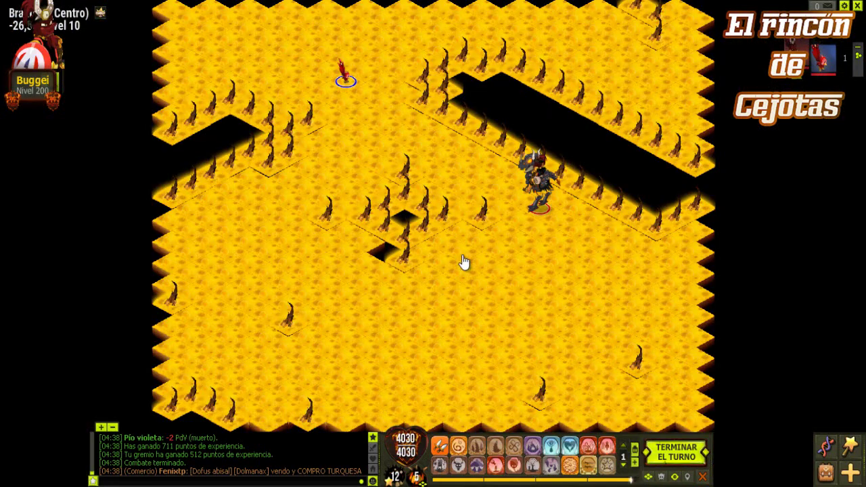
# Step: Move closer to the Pío rojo, cast Zarza on it, and close the fight results
pyautogui.click(501, 175)
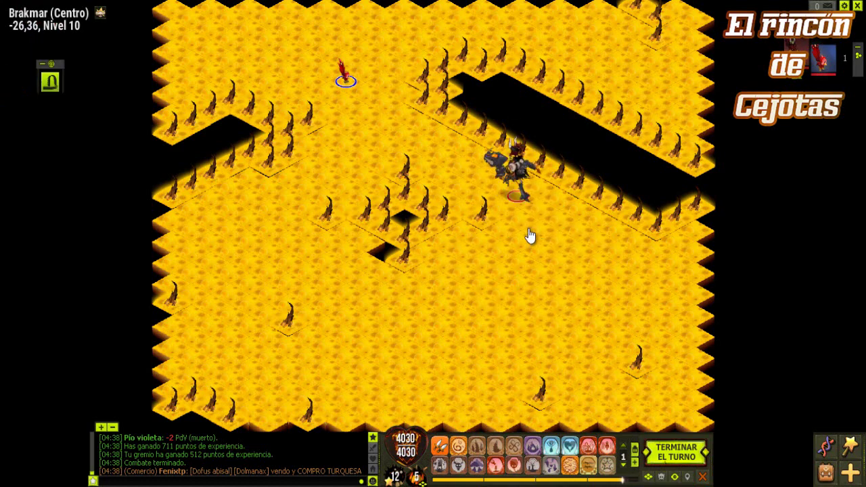
pyautogui.click(494, 449)
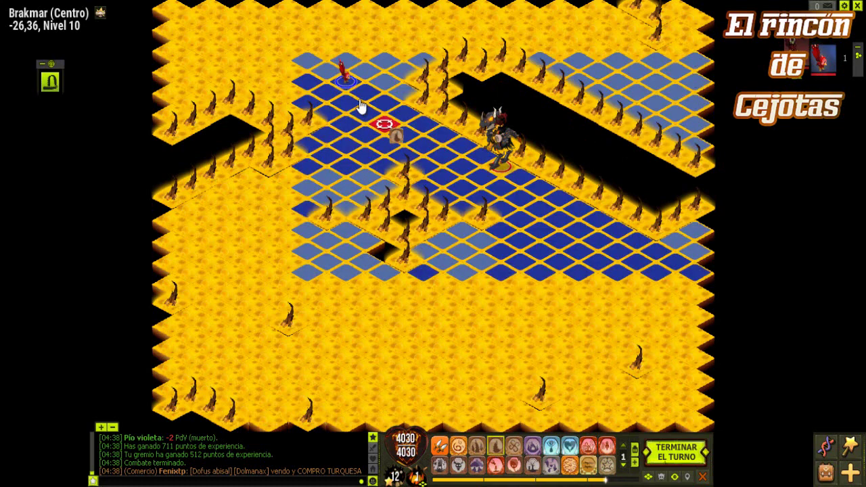
pyautogui.click(344, 75)
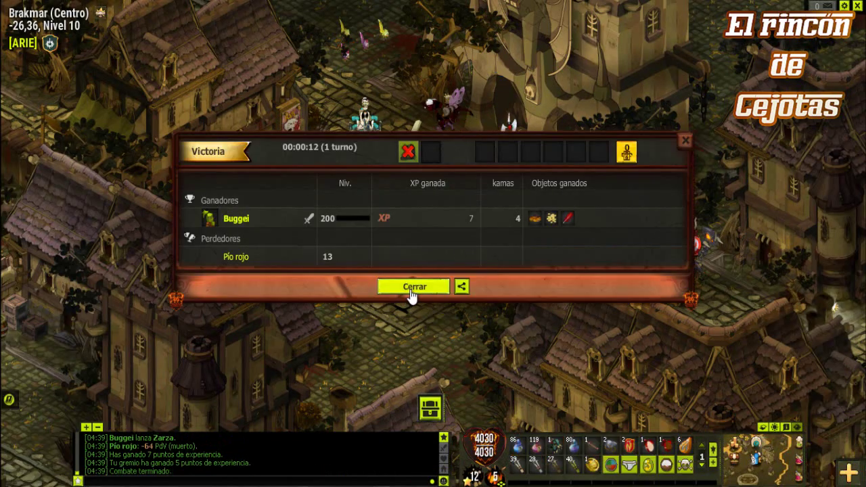
pyautogui.click(412, 288)
pyautogui.click(516, 241)
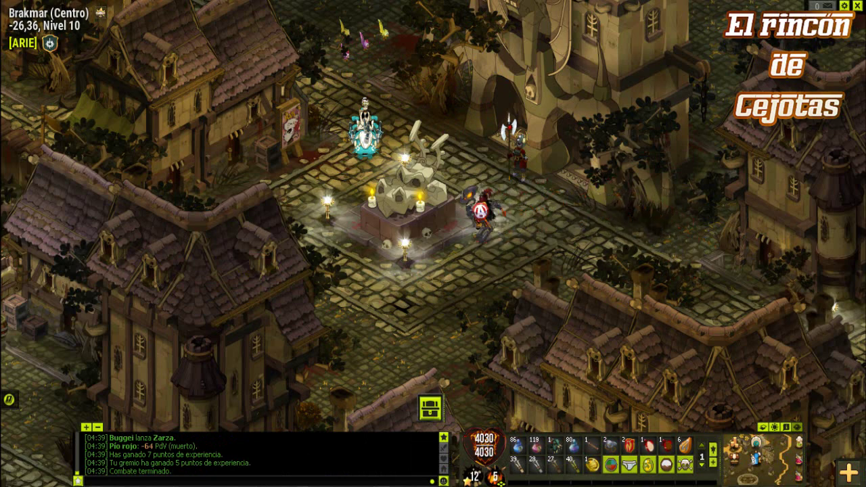
# Step: Switch to File Explorer and open the Akenstorm_darkStoneTacticStone theme folder to view its assets_tacticmod files
pyautogui.hotkey('alt', 'Tab')
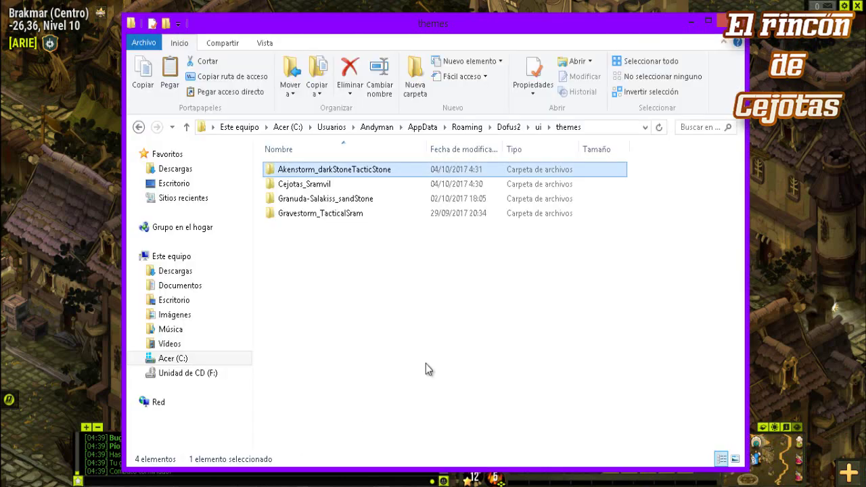
pyautogui.doubleClick(324, 171)
pyautogui.scroll(-1, 310, 247)
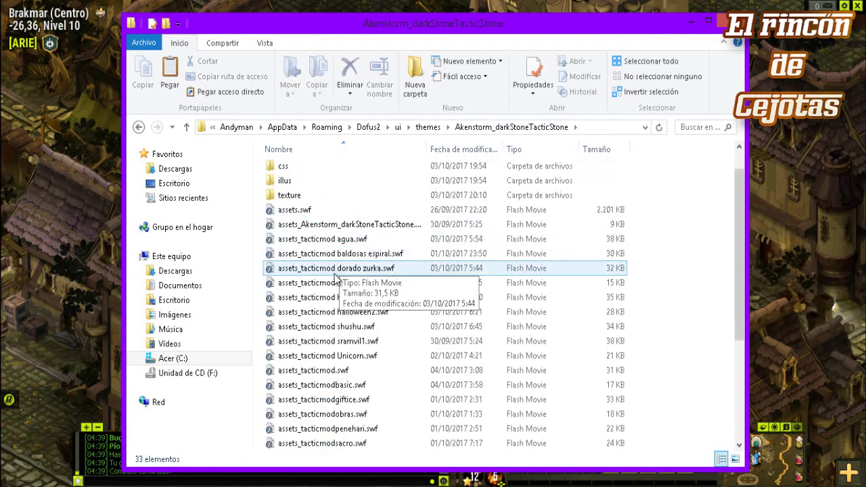
pyautogui.scroll(-1, 339, 318)
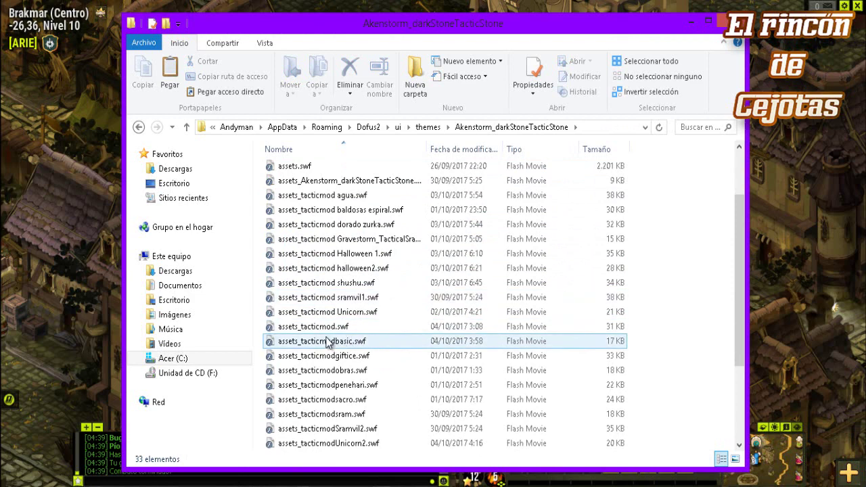
# Step: Examine the file names of assets_tacticmod.swf and assets_tacticmod Unicorn.swf in rename mode, leave them as they are, and close the folder window
pyautogui.click(325, 330)
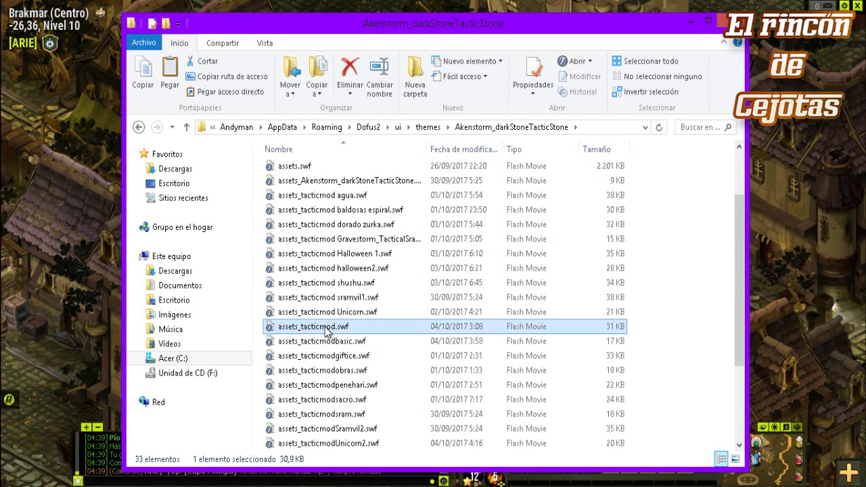
pyautogui.click(358, 315)
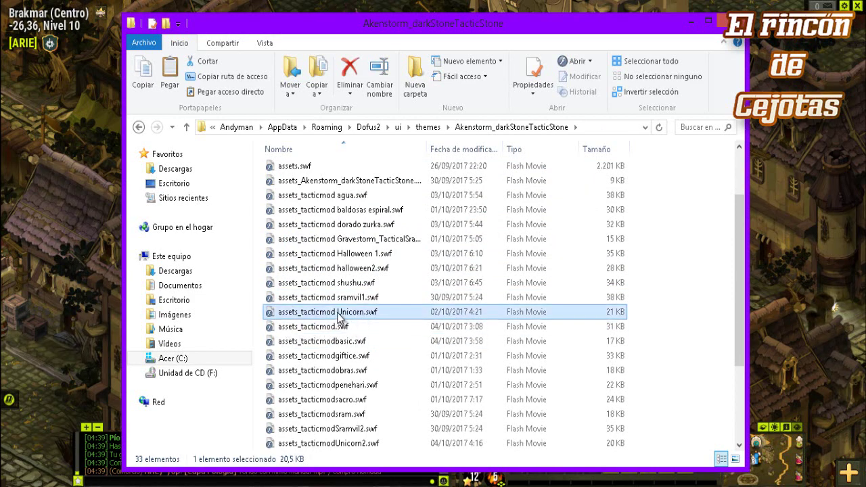
pyautogui.click(341, 315)
pyautogui.click(337, 312)
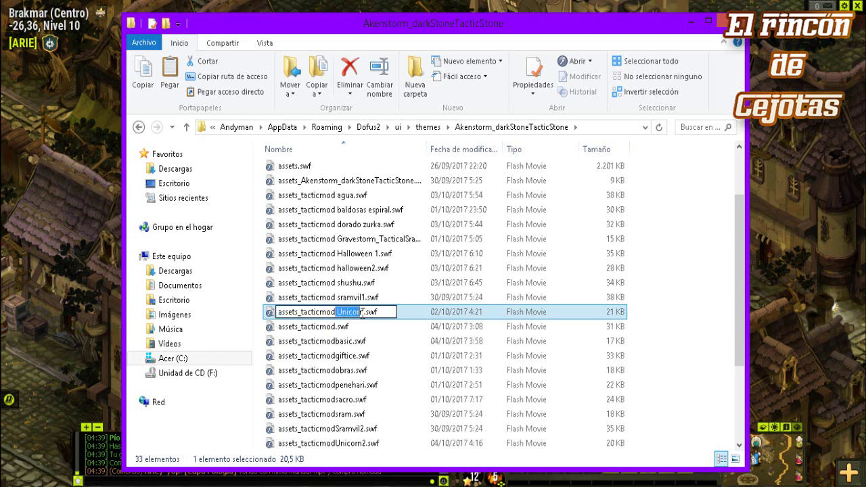
pyautogui.click(340, 329)
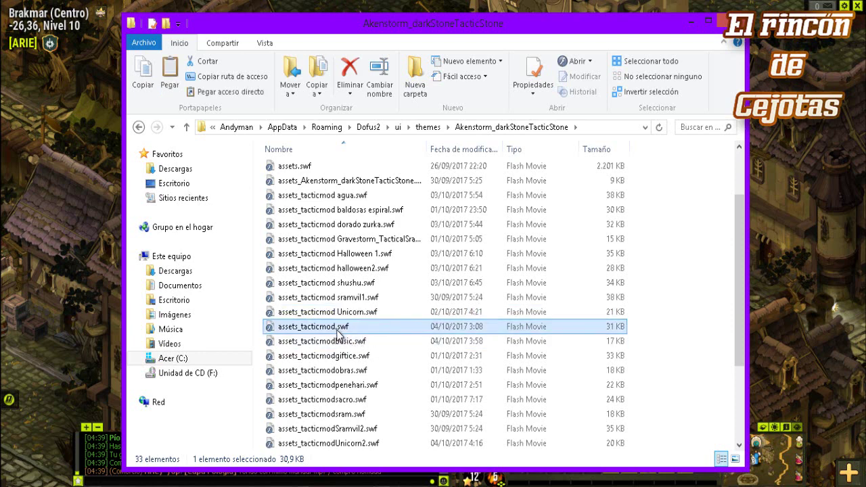
pyautogui.click(340, 328)
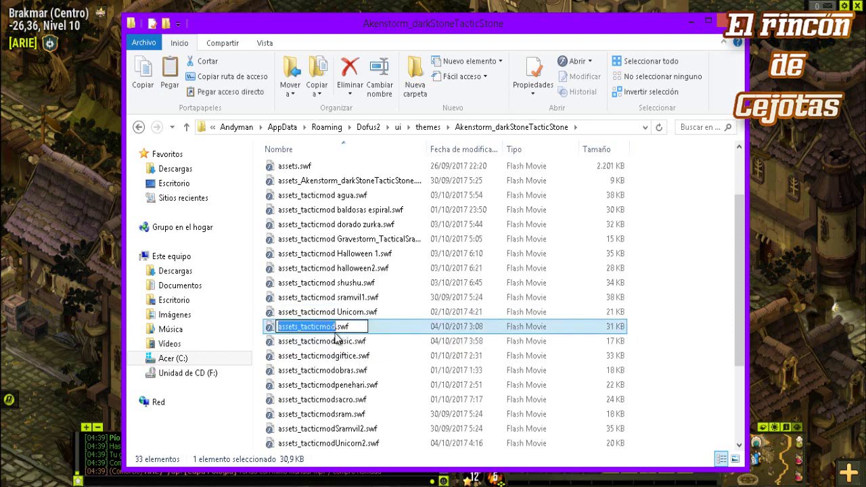
pyautogui.click(330, 327)
pyautogui.press('Return')
pyautogui.press('Up')
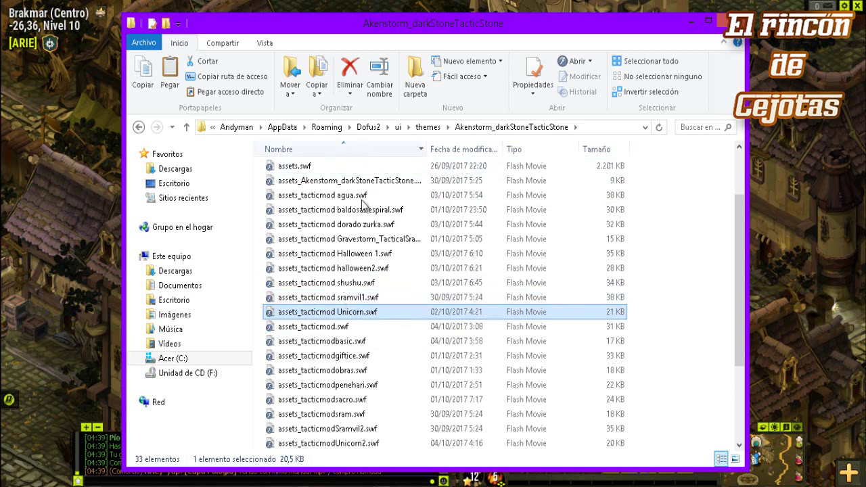
pyautogui.scroll(-2, 357, 277)
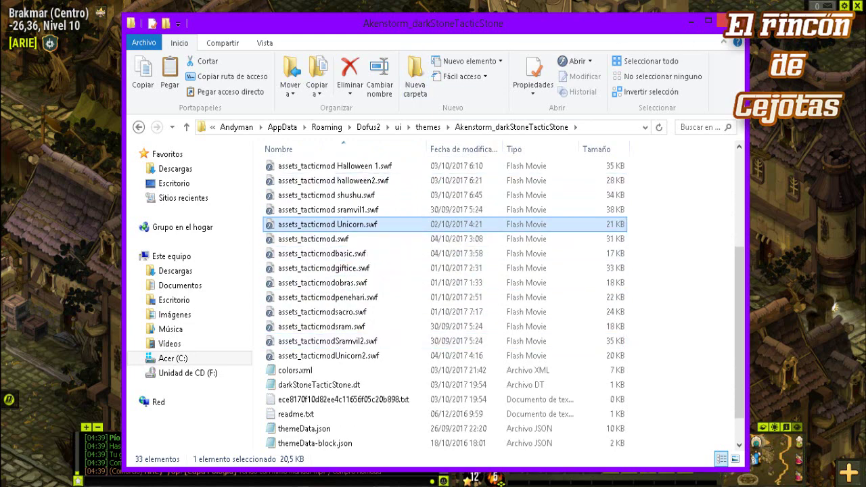
pyautogui.click(721, 21)
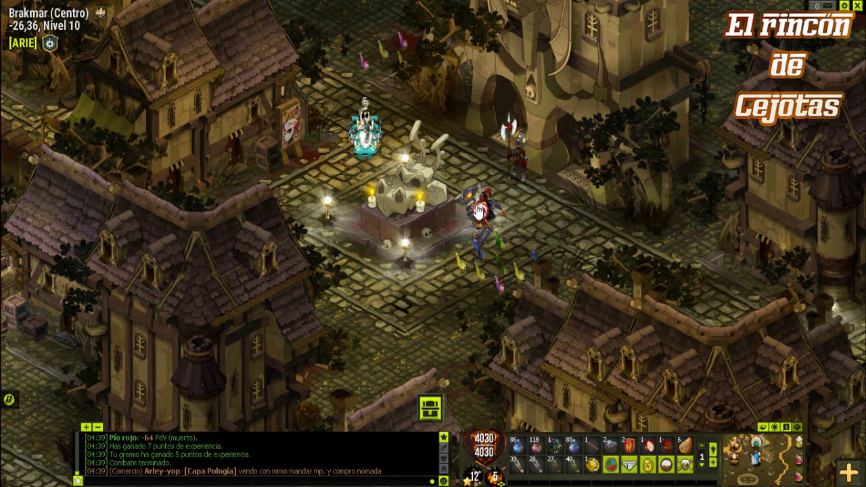
pyautogui.click(447, 282)
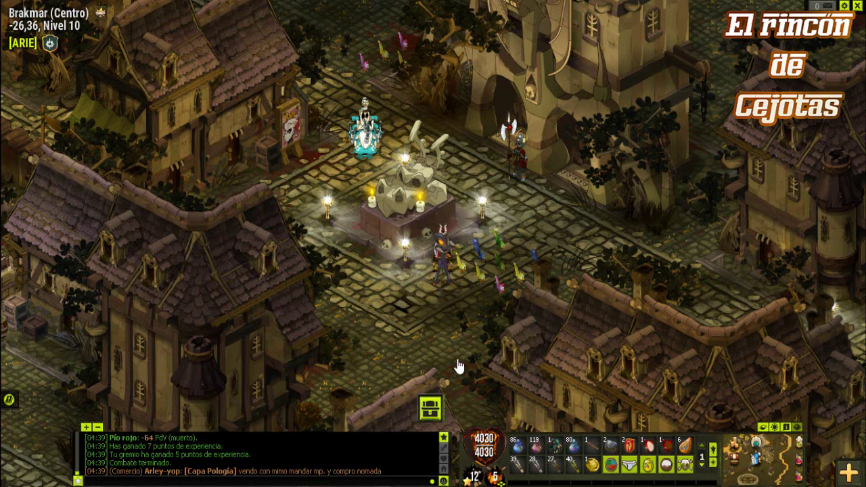
pyautogui.click(423, 303)
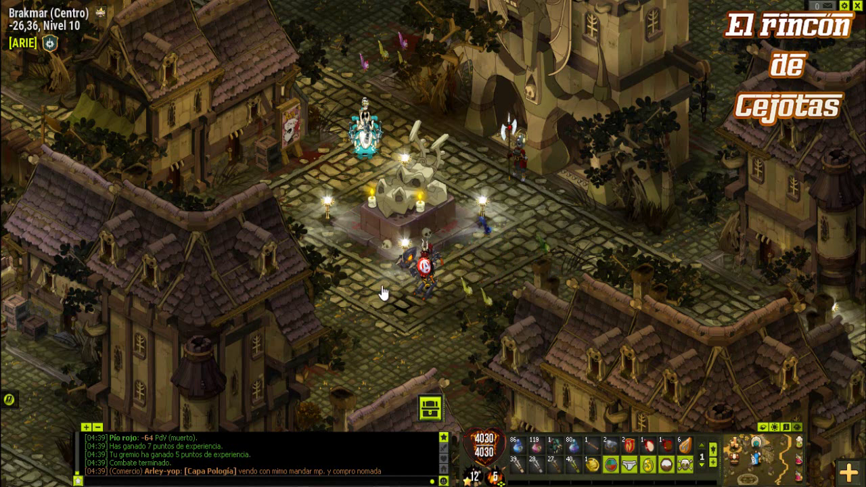
pyautogui.moveTo(429, 290)
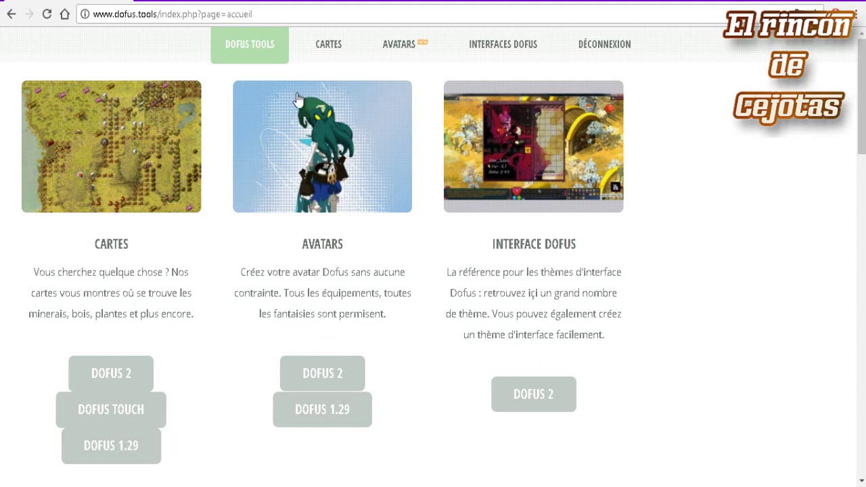
# Step: Open the Dofus interfaces page on the dofus.tools website and look over the listed themes
pyautogui.click(503, 54)
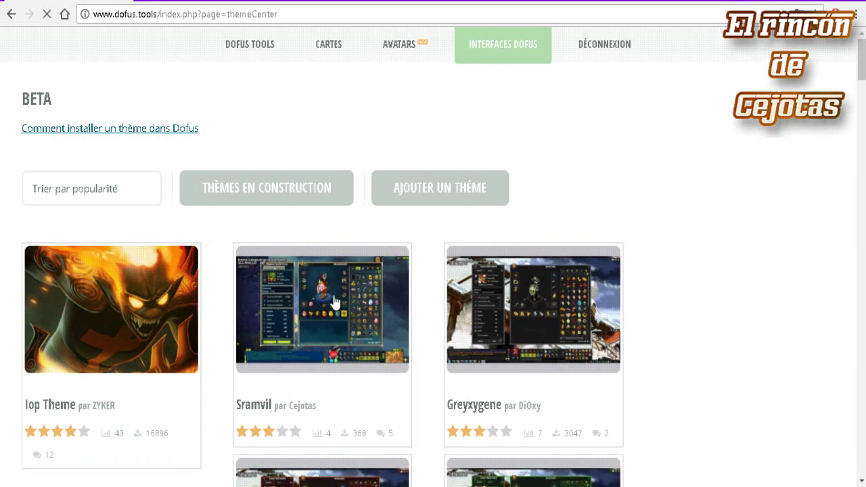
pyautogui.scroll(-1, 334, 302)
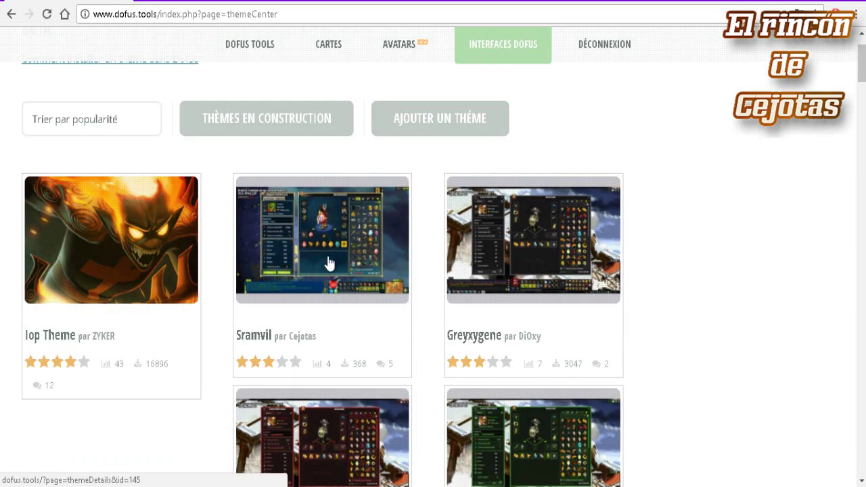
pyautogui.scroll(1, 314, 277)
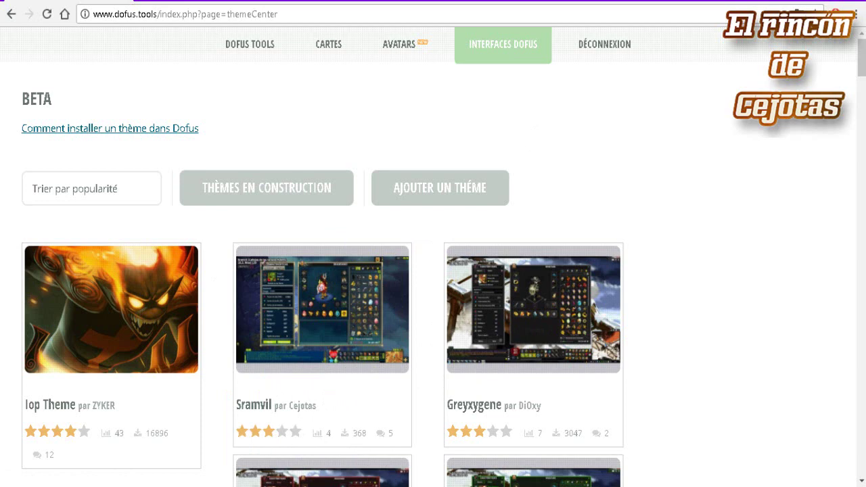
# Step: Reopen the recent Akenstorm_darkStoneTacticStone folder in File Explorer and select all of its files and folders
pyautogui.rightClick(101, 486)
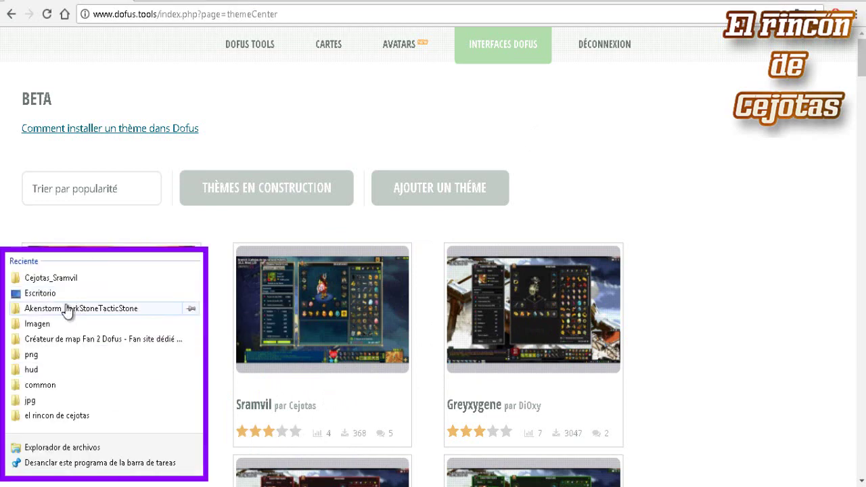
pyautogui.click(68, 310)
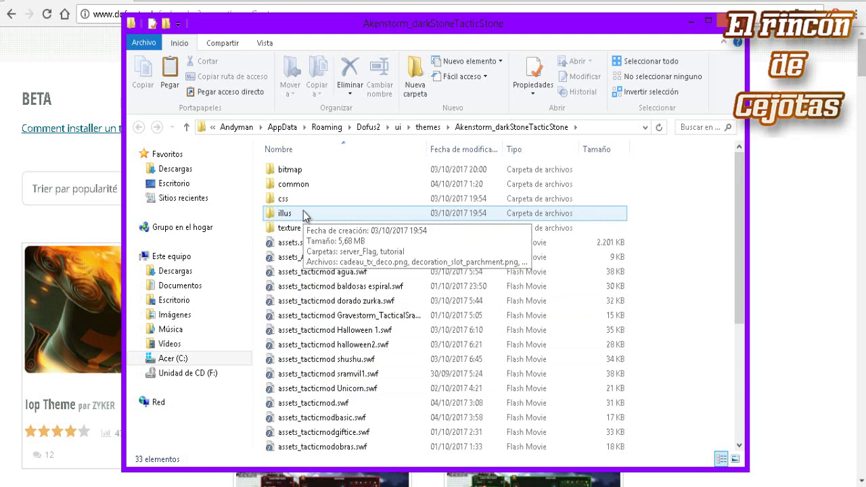
pyautogui.click(279, 175)
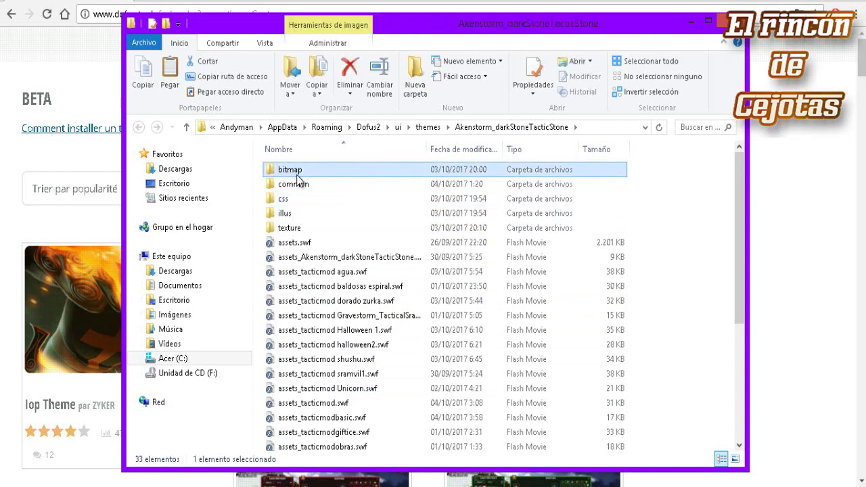
pyautogui.hotkey('ctrl', 'a')
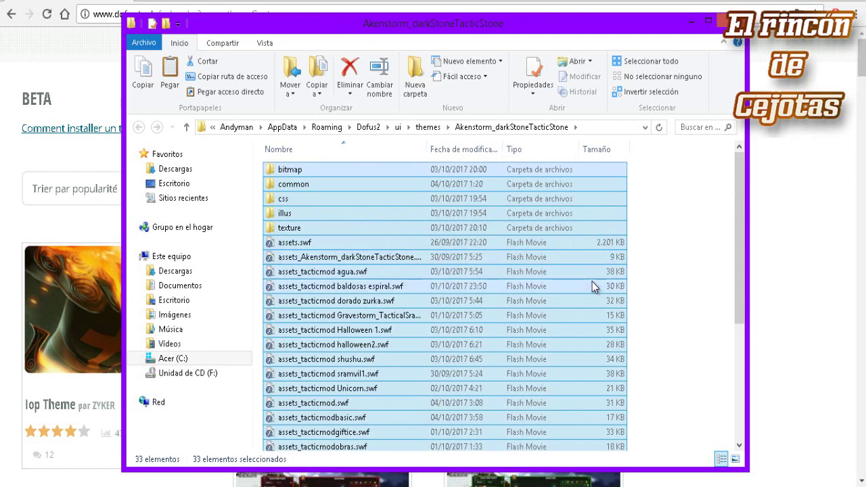
pyautogui.scroll(-5, 592, 286)
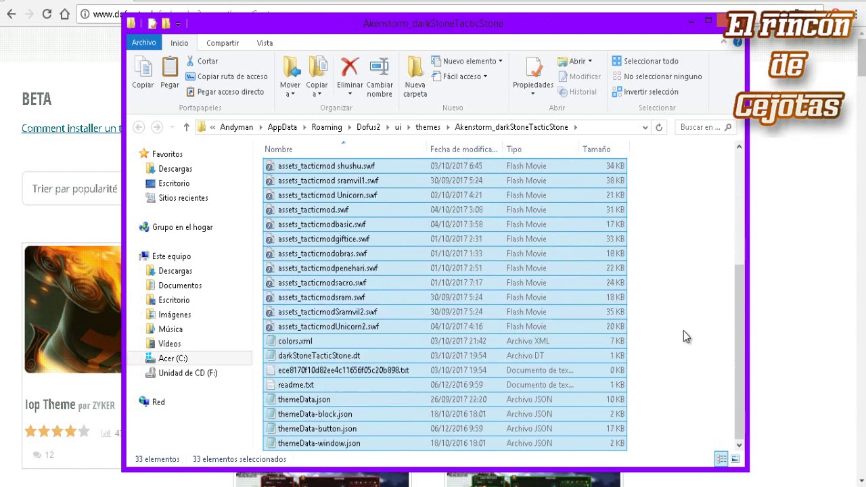
pyautogui.click(683, 337)
pyautogui.moveTo(655, 449); pyautogui.dragTo(217, 121)
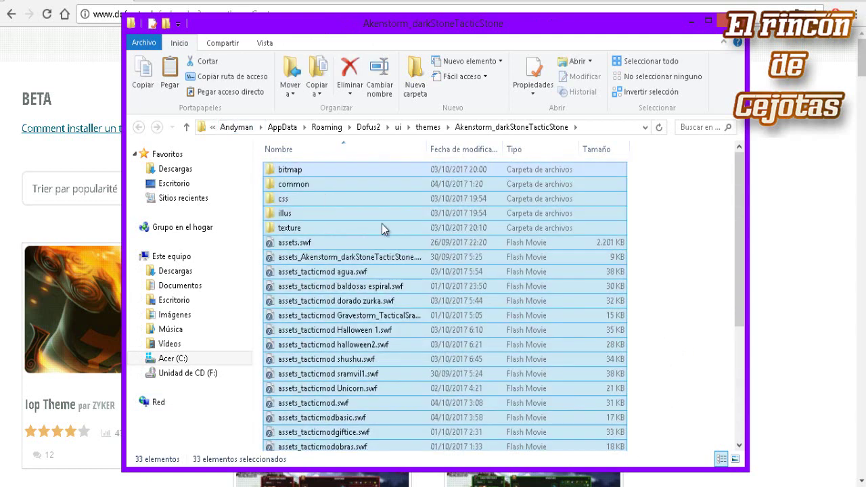
pyautogui.rightClick(639, 256)
pyautogui.click(656, 169)
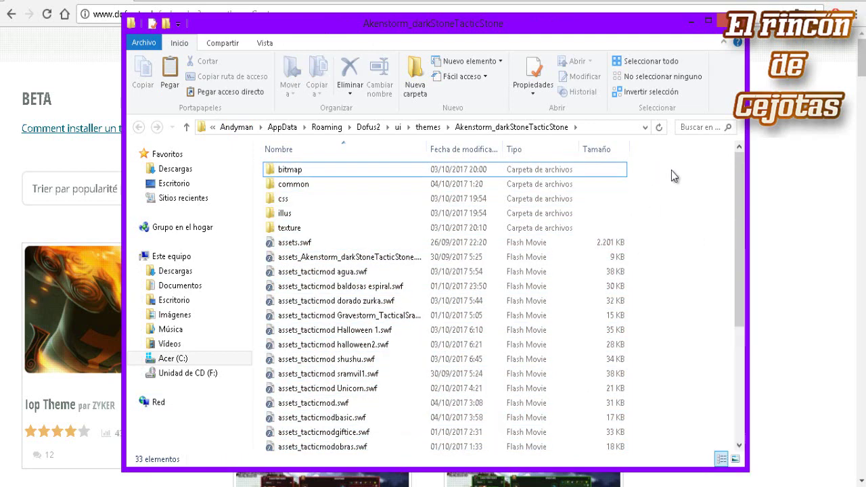
pyautogui.moveTo(671, 171); pyautogui.dragTo(335, 435)
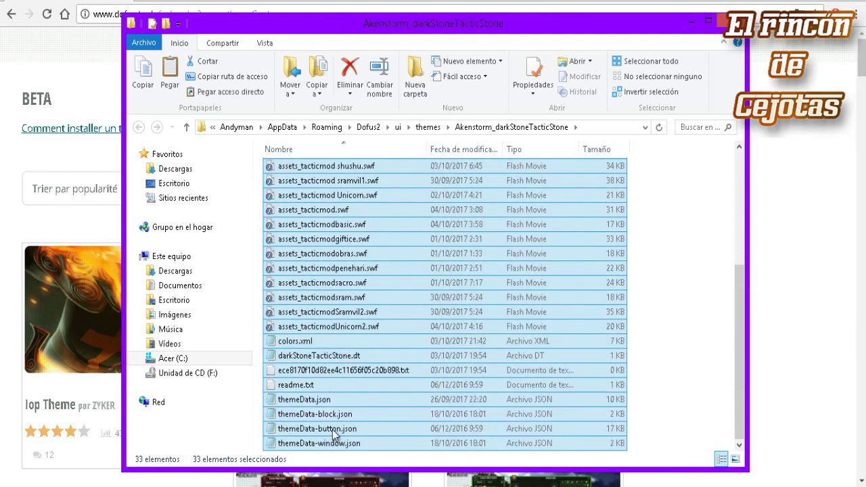
pyautogui.scroll(4, 389, 278)
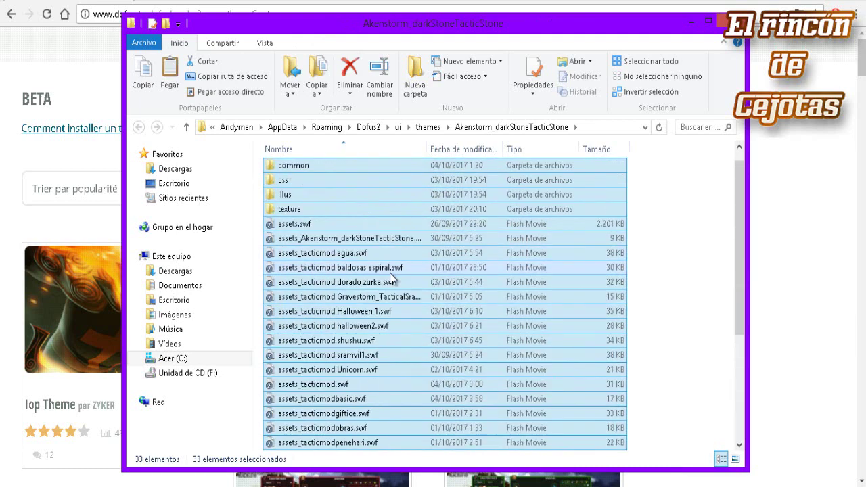
pyautogui.rightClick(459, 200)
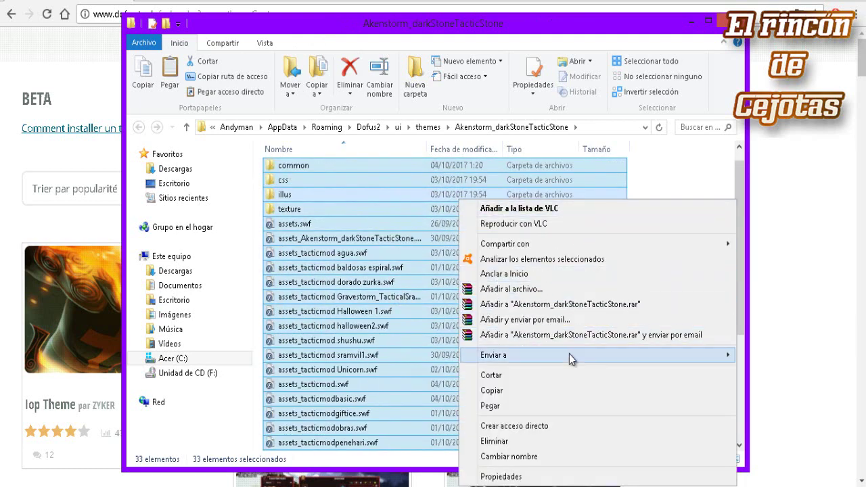
pyautogui.click(660, 186)
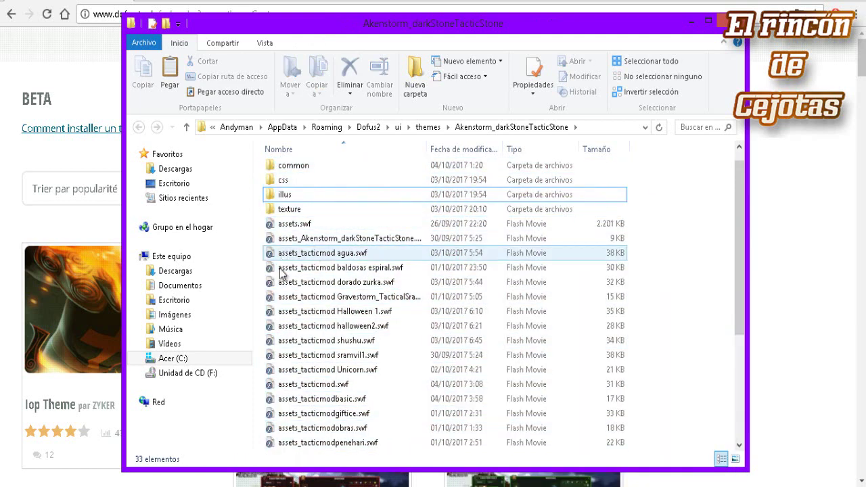
# Step: Open darkStoneTacticStone.dt for editing and replace the theme name with "Rushu theme"
pyautogui.scroll(-4, 365, 270)
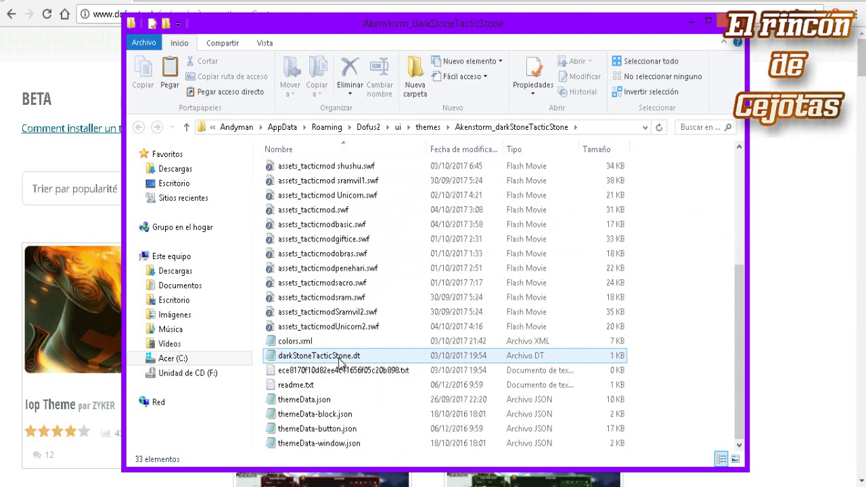
pyautogui.click(336, 358)
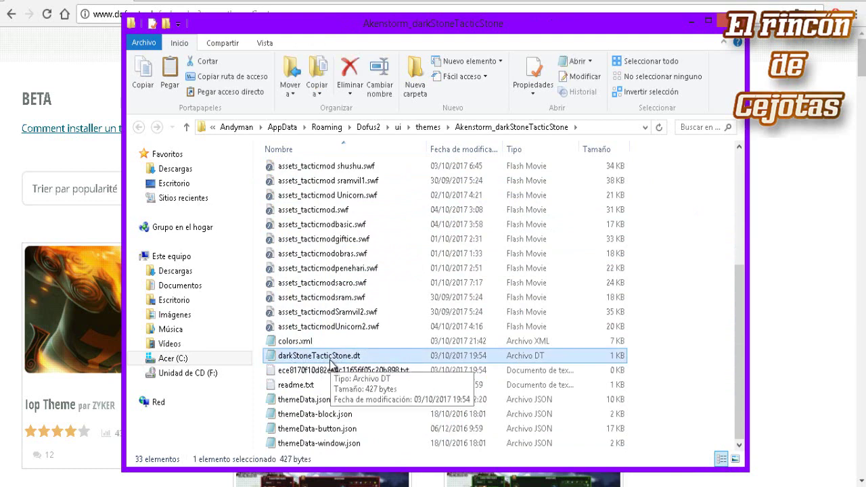
pyautogui.doubleClick(331, 357)
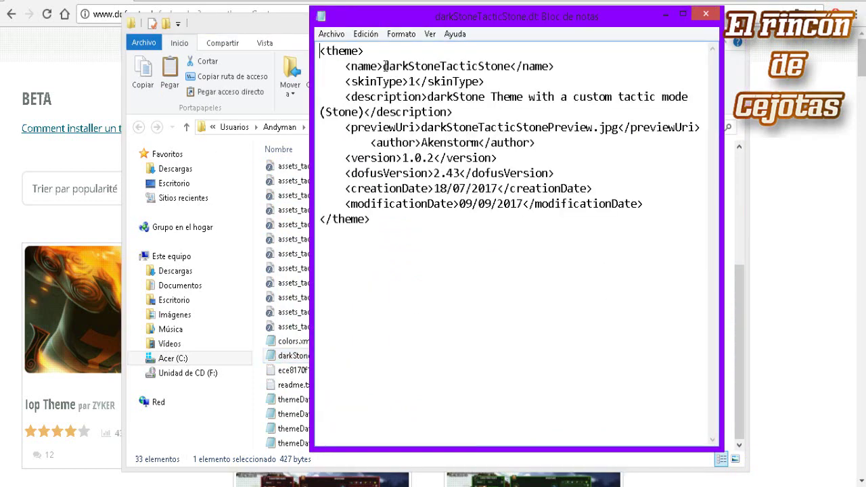
pyautogui.moveTo(384, 66); pyautogui.dragTo(511, 61)
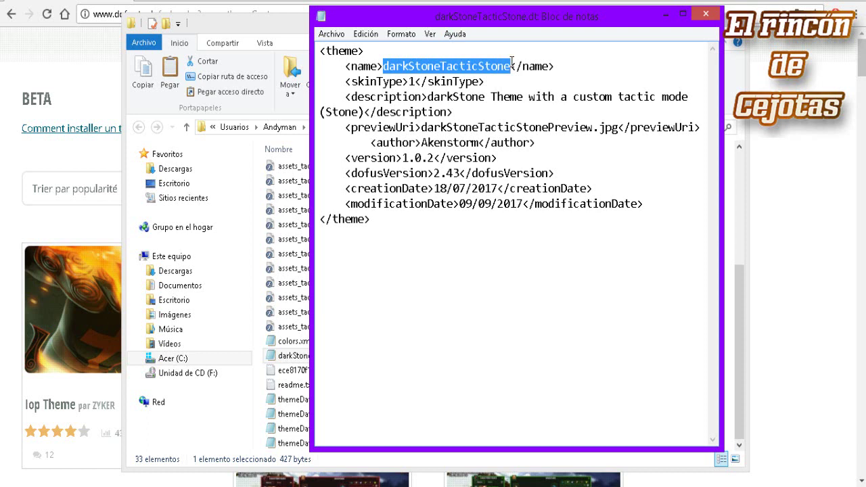
pyautogui.write('Rus')
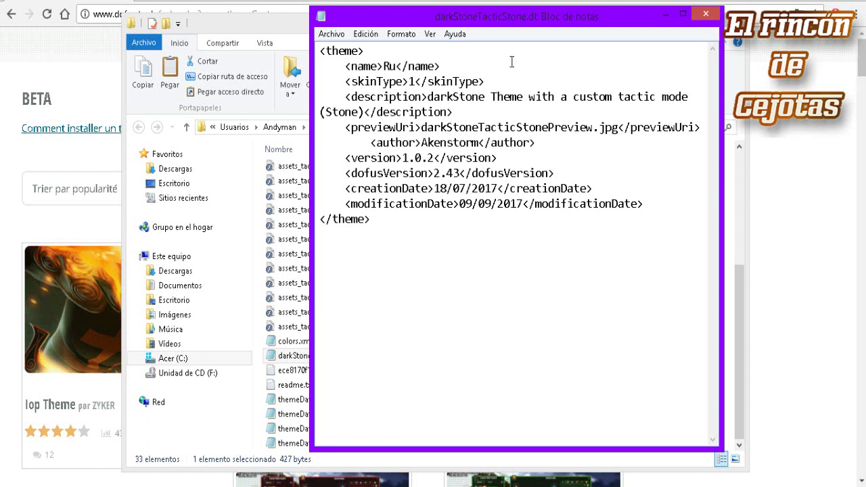
pyautogui.write('hu theme')
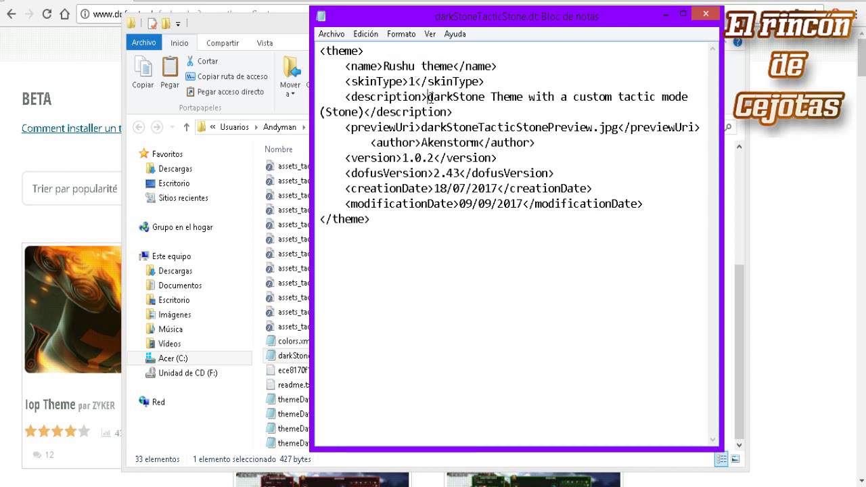
# Step: Replace the theme description with "TEMA INSPIRADO EN RUSHU CON MULTI TACTCMOD"
pyautogui.moveTo(430, 98); pyautogui.dragTo(366, 113)
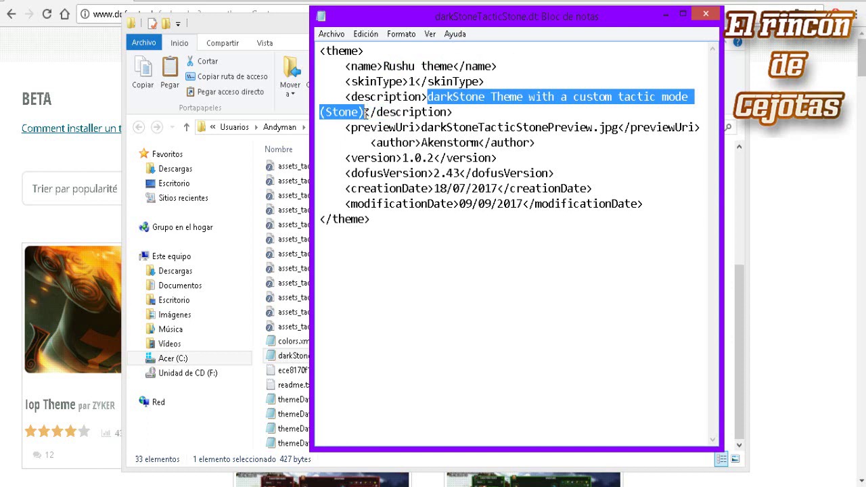
pyautogui.write('Theme i')
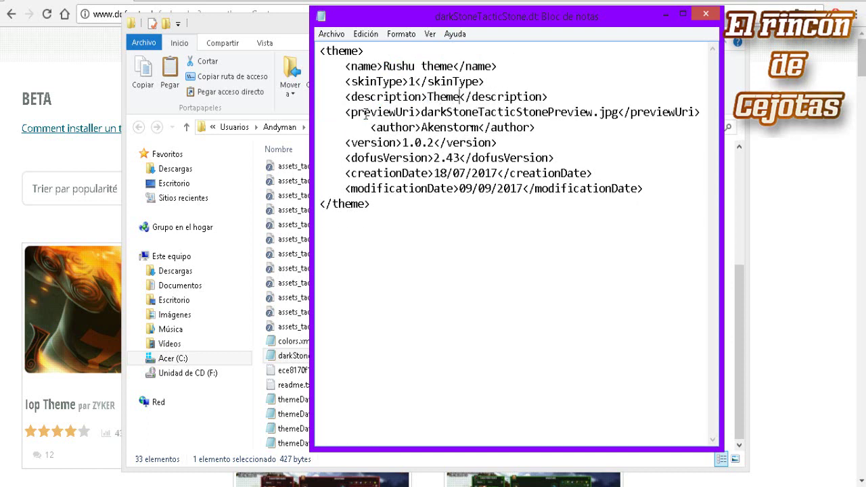
pyautogui.press('BackSpace')
pyautogui.press('BackSpace')
pyautogui.press('BackSpace')
pyautogui.press('BackSpace')
pyautogui.press('BackSpace')
pyautogui.press('BackSpace')
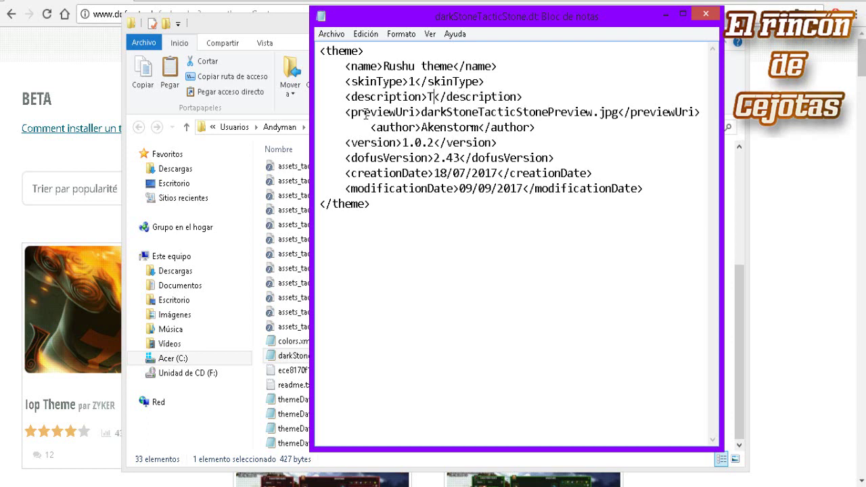
pyautogui.write('E')
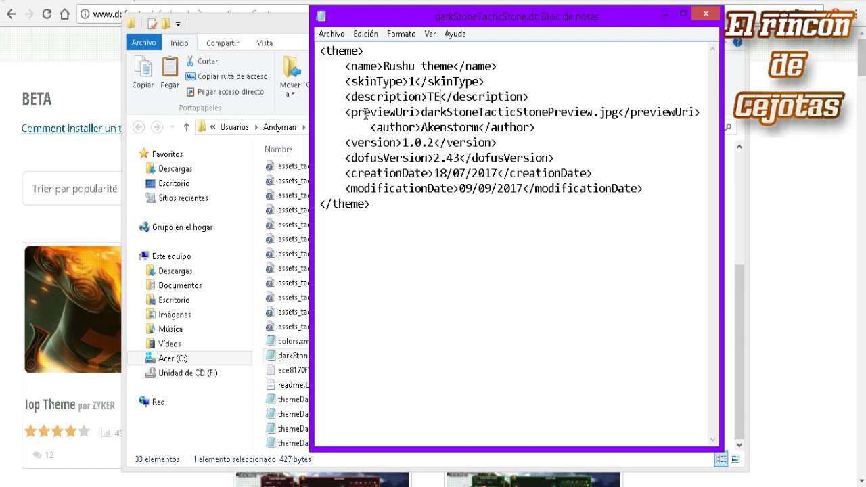
pyautogui.write('MA INSP')
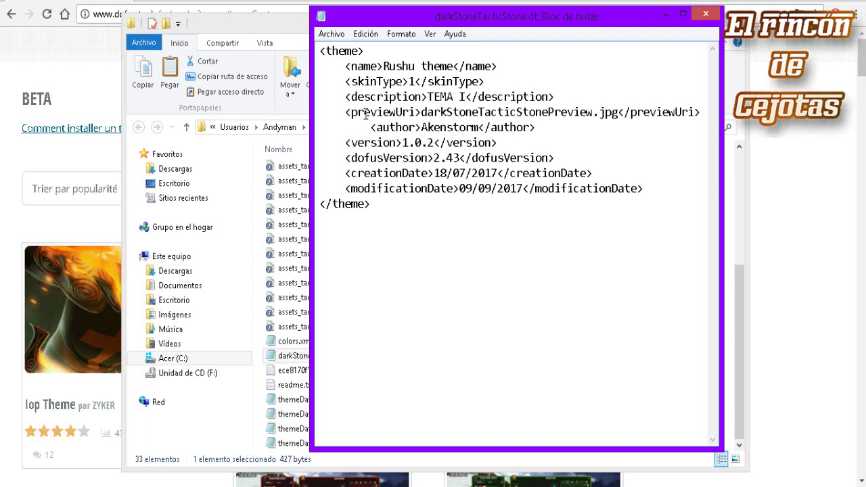
pyautogui.write('IRADO EN R')
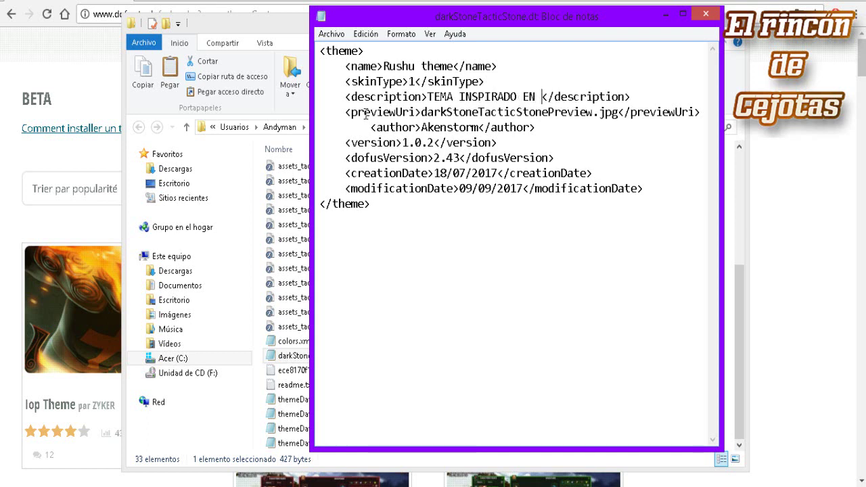
pyautogui.write('USHU')
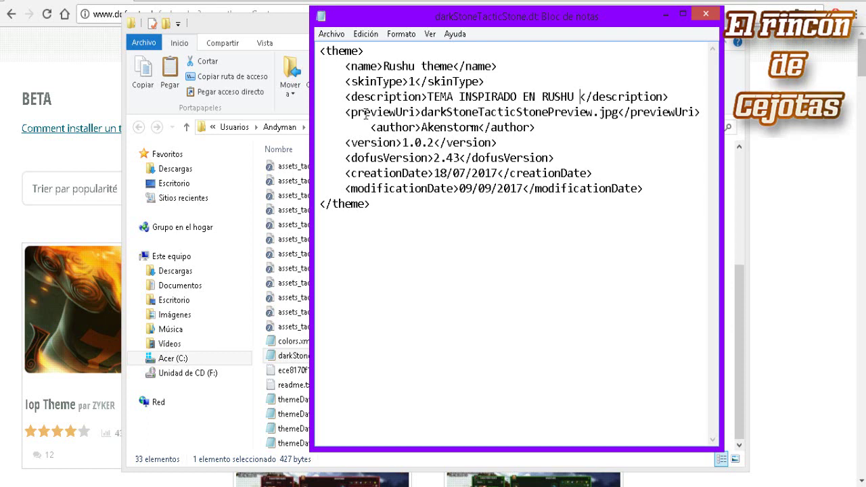
pyautogui.write(' CON MULT')
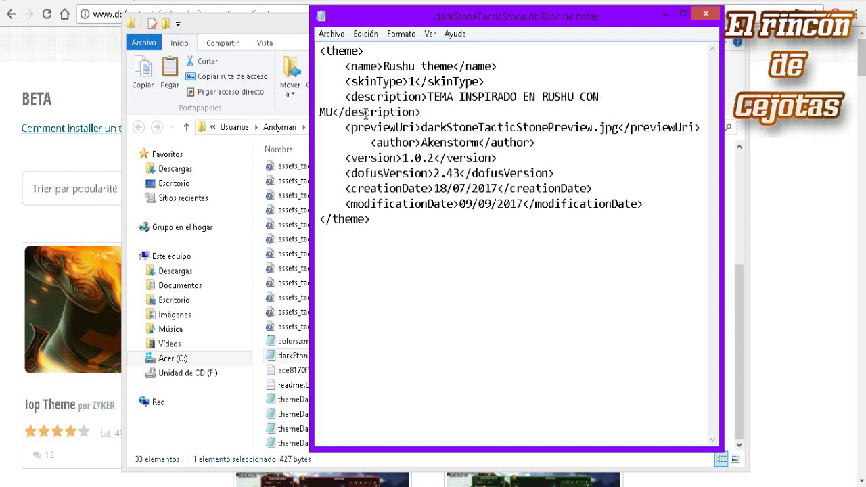
pyautogui.write('I TACTC')
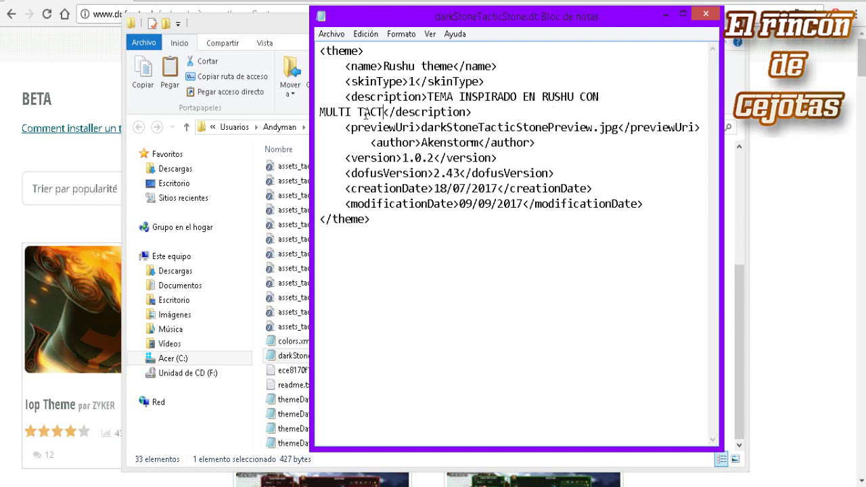
pyautogui.write('MOD')
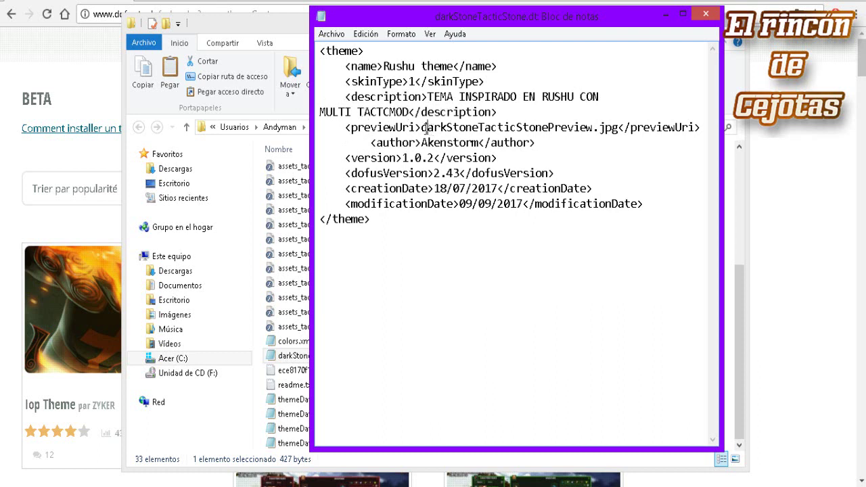
# Step: Shorten the previewUri value to Preview.jpg and replace the author entry with the new author's nickname
pyautogui.moveTo(422, 127); pyautogui.dragTo(548, 132)
pyautogui.press('Delete')
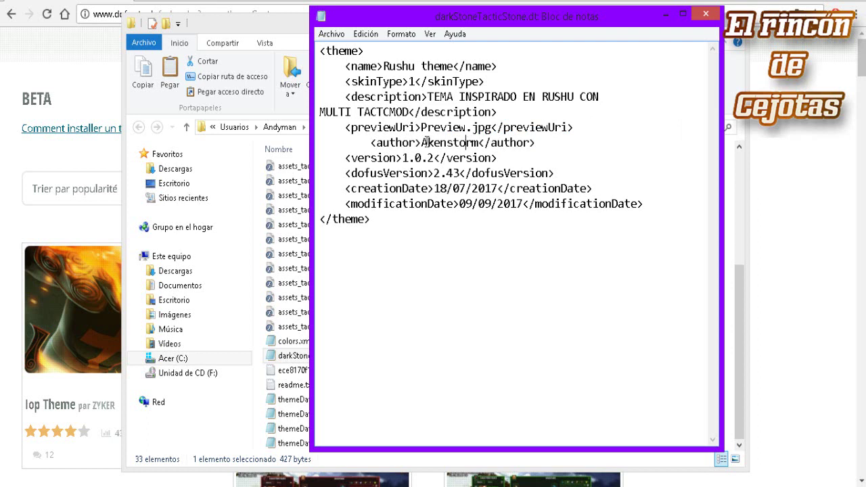
pyautogui.moveTo(422, 142); pyautogui.dragTo(480, 142)
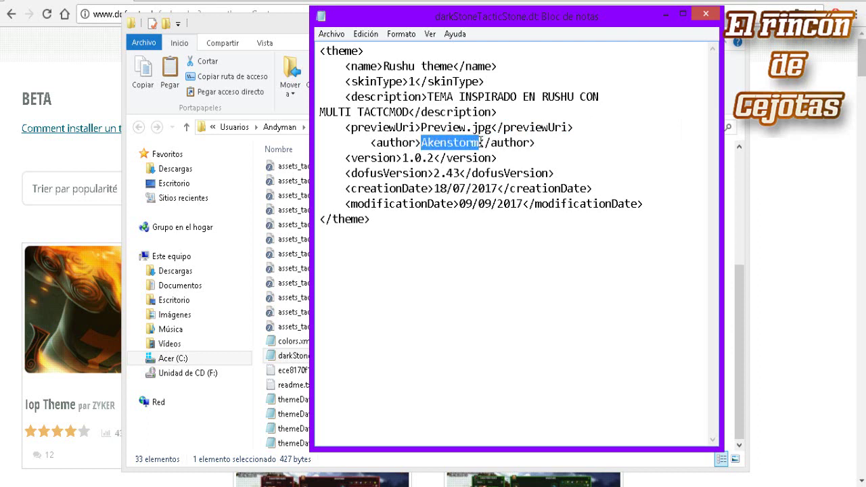
pyautogui.write('cEJOTAS')
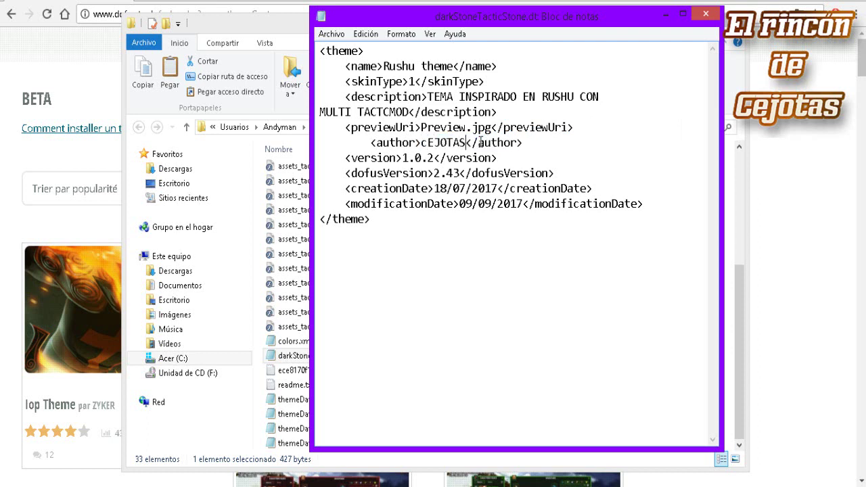
pyautogui.press('BackSpace')
pyautogui.press('BackSpace')
pyautogui.press('BackSpace')
pyautogui.press('BackSpace')
pyautogui.press('BackSpace')
pyautogui.press('BackSpace')
pyautogui.press('BackSpace')
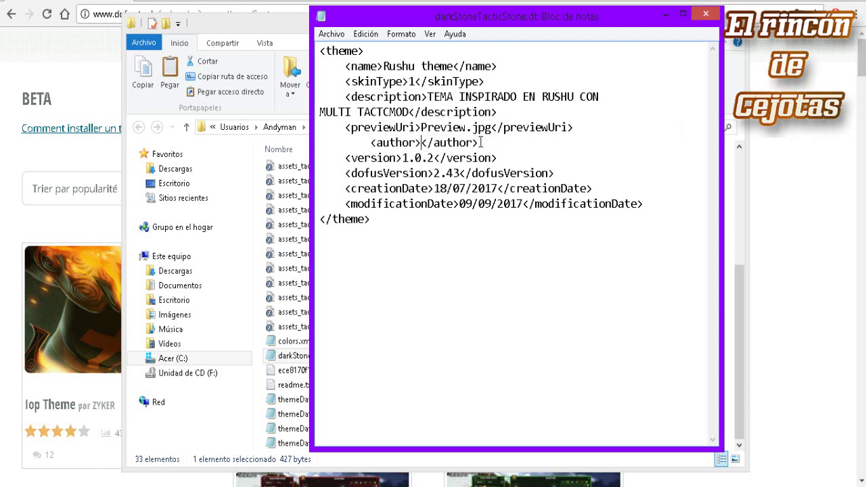
pyautogui.write('Cejotas')
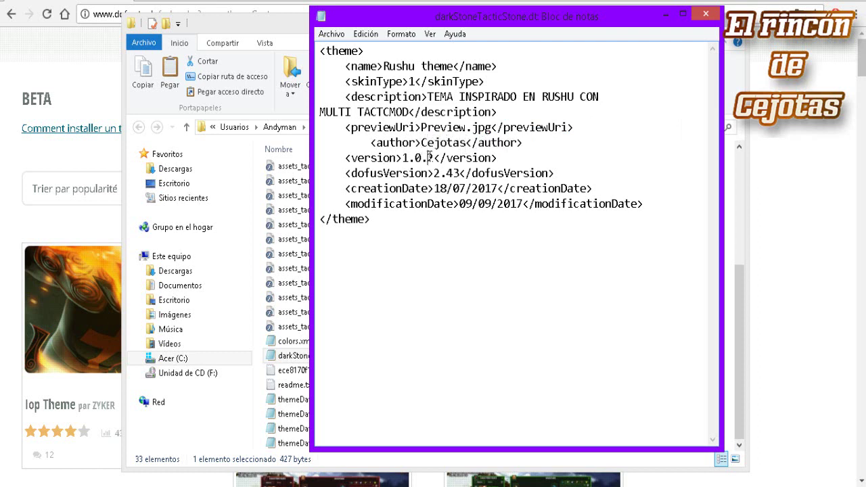
# Step: Set the theme version to 1.0.0 and the creation date to 04/10/2017
pyautogui.moveTo(426, 157); pyautogui.dragTo(433, 157)
pyautogui.write('0')
pyautogui.moveTo(434, 188); pyautogui.dragTo(445, 188)
pyautogui.write('04')
pyautogui.moveTo(460, 188); pyautogui.dragTo(452, 188)
pyautogui.write('10')
pyautogui.click(460, 207)
# Step: Copy the creation date 04/10/2017 over the modification date
pyautogui.moveTo(440, 187); pyautogui.dragTo(499, 189)
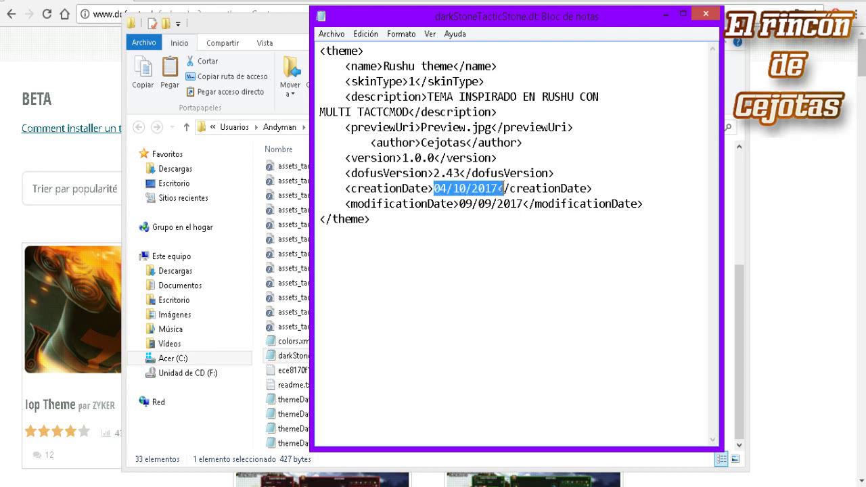
pyautogui.hotkey('ctrl', 'c')
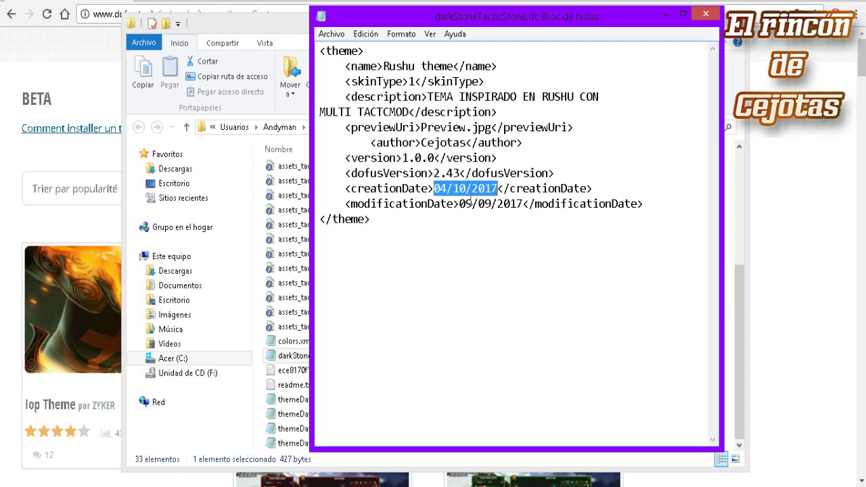
pyautogui.moveTo(460, 205); pyautogui.dragTo(522, 203)
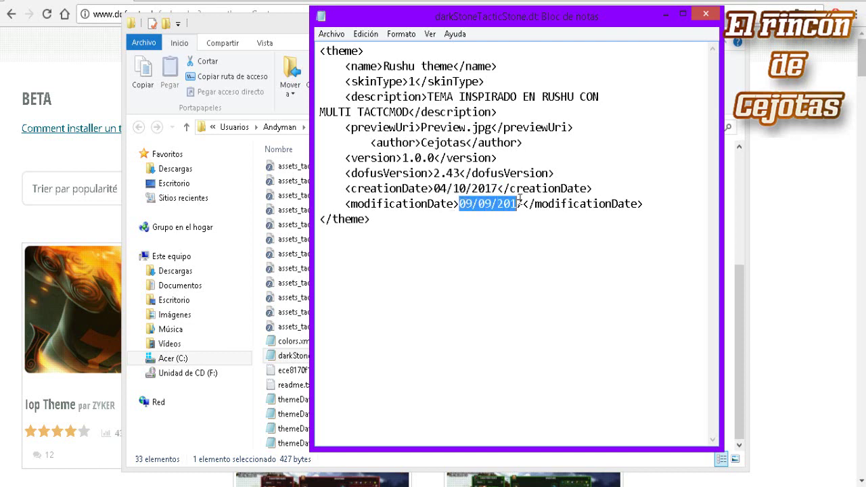
pyautogui.hotkey('ctrl', 'v')
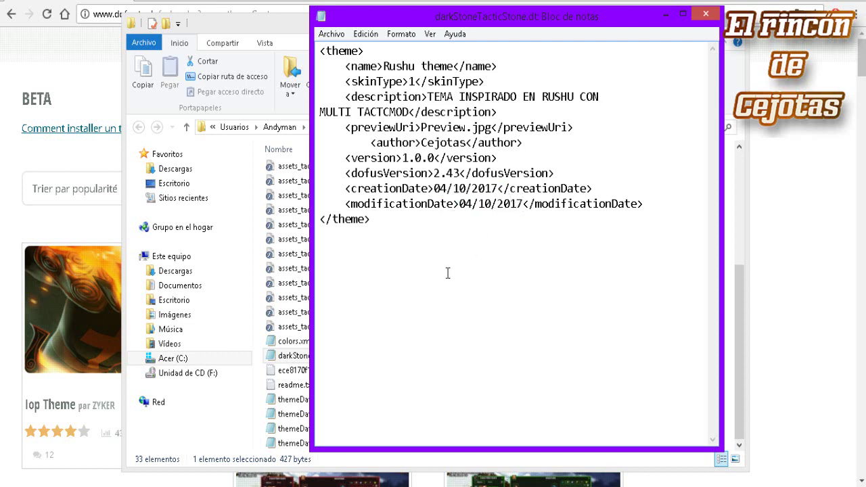
# Step: Remove the space from the theme name so it reads Rushutheme, then save and close the file
pyautogui.click(419, 65)
pyautogui.press('BackSpace')
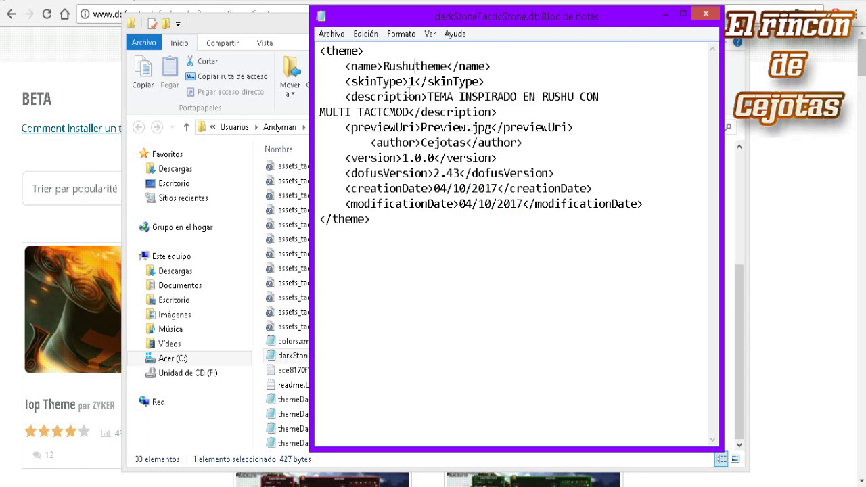
pyautogui.moveTo(384, 66); pyautogui.dragTo(448, 65)
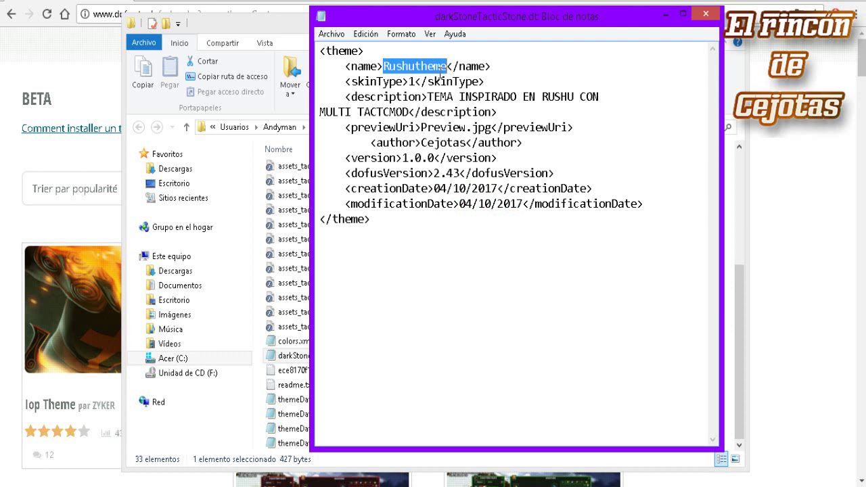
pyautogui.click(330, 35)
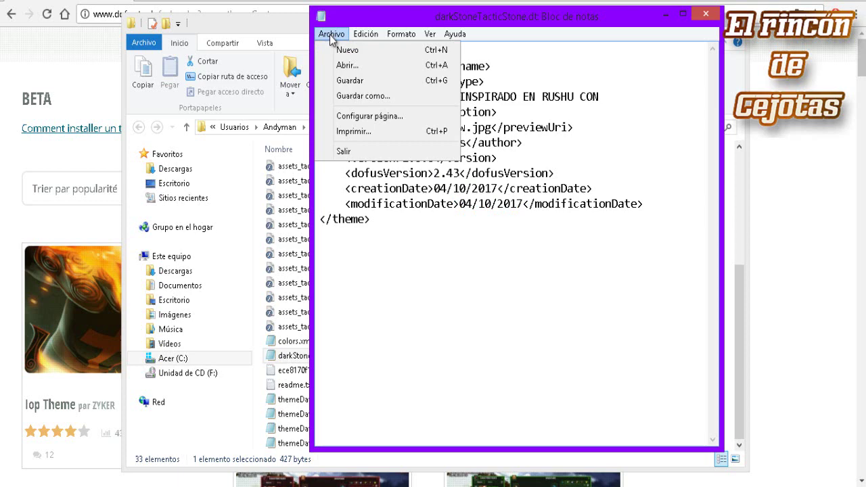
pyautogui.click(364, 81)
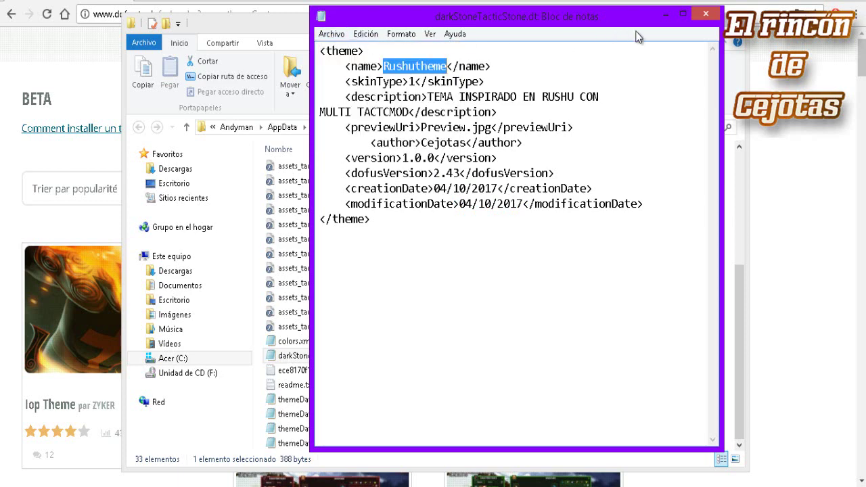
pyautogui.click(706, 14)
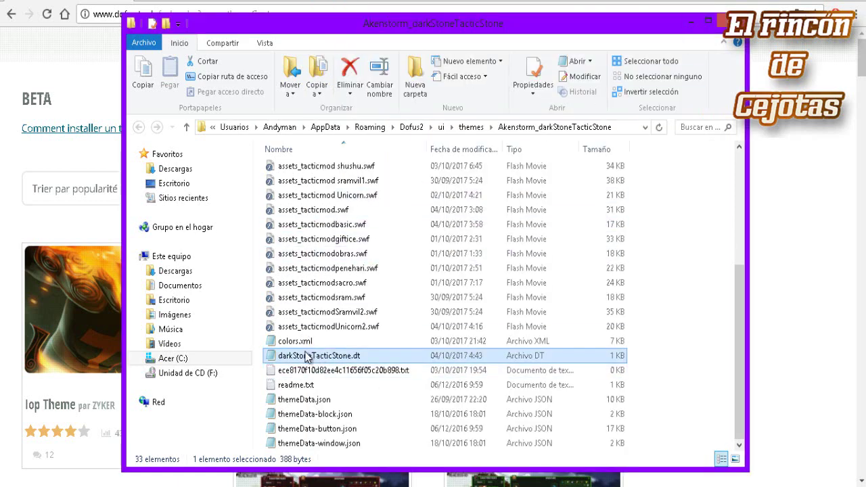
# Step: Rename the file darkStoneTacticStone.dt to Rushutheme.dt
pyautogui.click(334, 361)
pyautogui.click(349, 355)
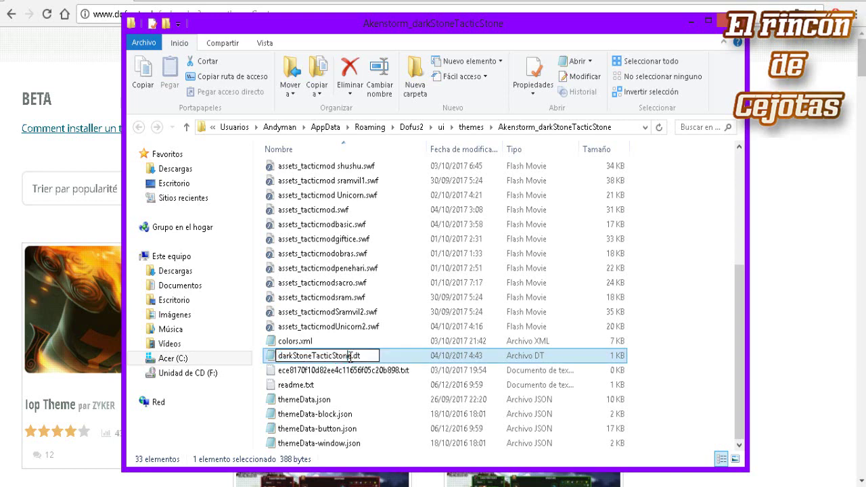
pyautogui.hotkey('shift', 'Left')
pyautogui.hotkey('shift', 'Left')
pyautogui.hotkey('shift', 'Left')
pyautogui.hotkey('shift', 'Left')
pyautogui.hotkey('shift', 'Left')
pyautogui.hotkey('shift', 'Left')
pyautogui.hotkey('shift', 'Left')
pyautogui.hotkey('shift', 'Left')
pyautogui.hotkey('shift', 'Left')
pyautogui.hotkey('shift', 'Left')
pyautogui.hotkey('shift', 'Left')
pyautogui.hotkey('shift', 'Left')
pyautogui.hotkey('shift', 'Left')
pyautogui.hotkey('shift', 'Left')
pyautogui.hotkey('shift', 'Left')
pyautogui.hotkey('shift', 'Left')
pyautogui.hotkey('shift', 'Left')
pyautogui.hotkey('shift', 'Left')
pyautogui.hotkey('shift', 'Left')
pyautogui.hotkey('shift', 'Left')
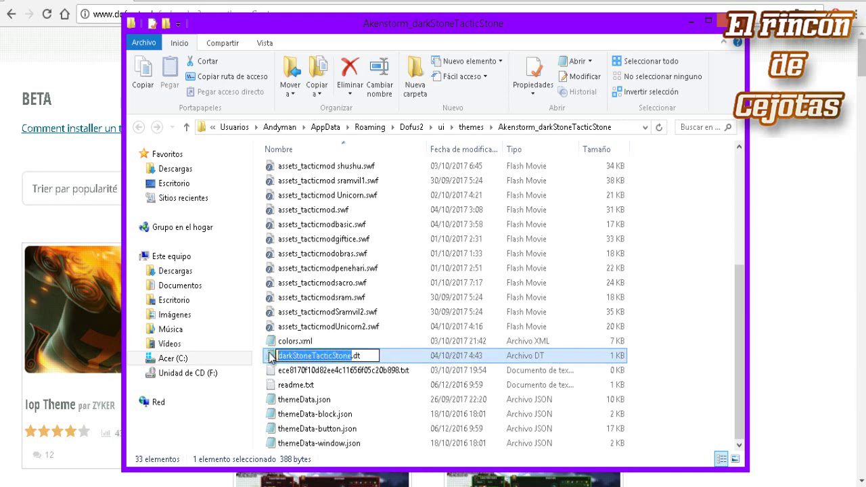
pyautogui.write('Rushutheme')
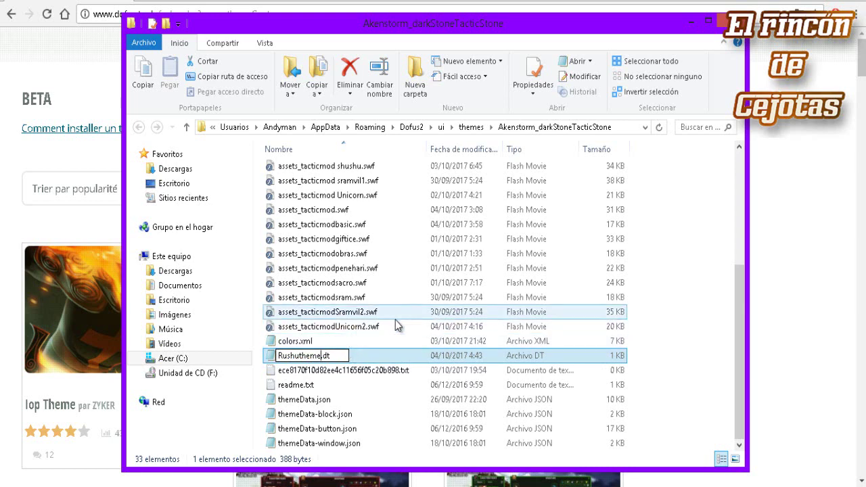
pyautogui.click(639, 336)
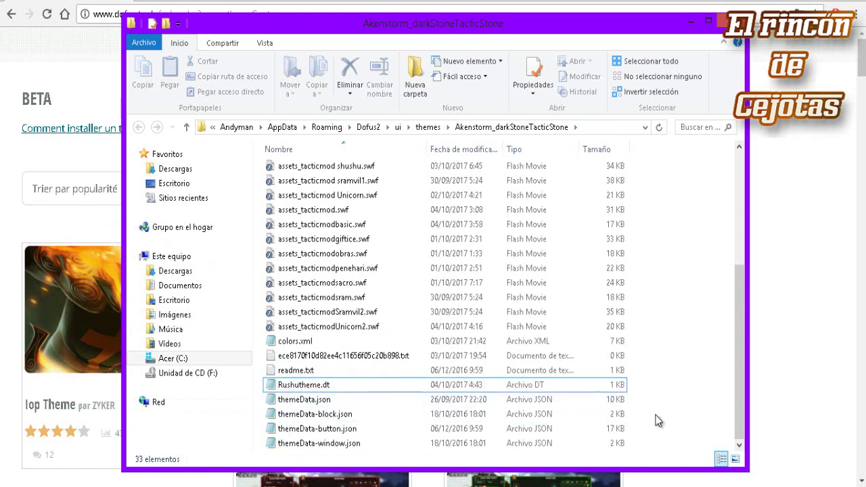
# Step: Compress all files and folders in the theme folder into one ZIP archive, keeping the suggested archive name
pyautogui.moveTo(641, 449); pyautogui.dragTo(253, 106)
pyautogui.scroll(-5, 452, 310)
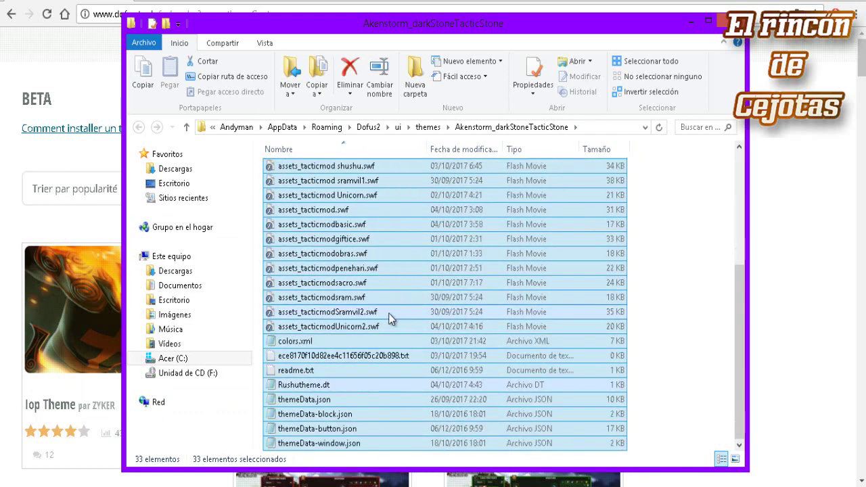
pyautogui.rightClick(411, 276)
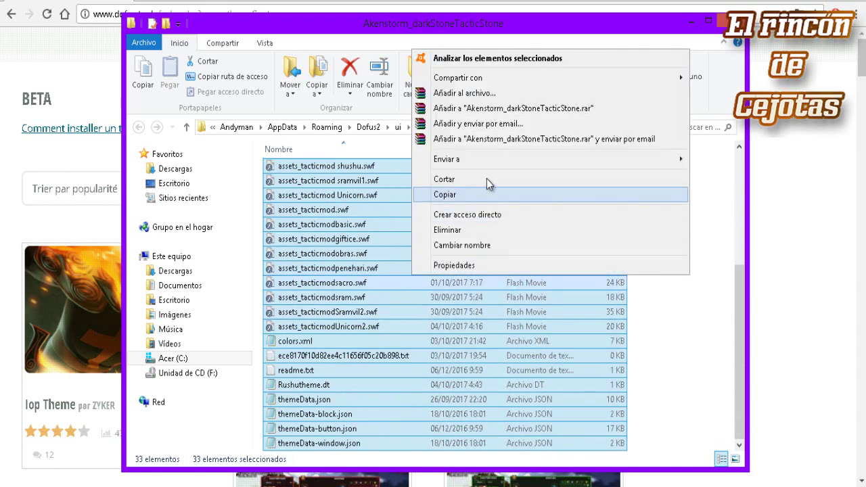
pyautogui.click(483, 95)
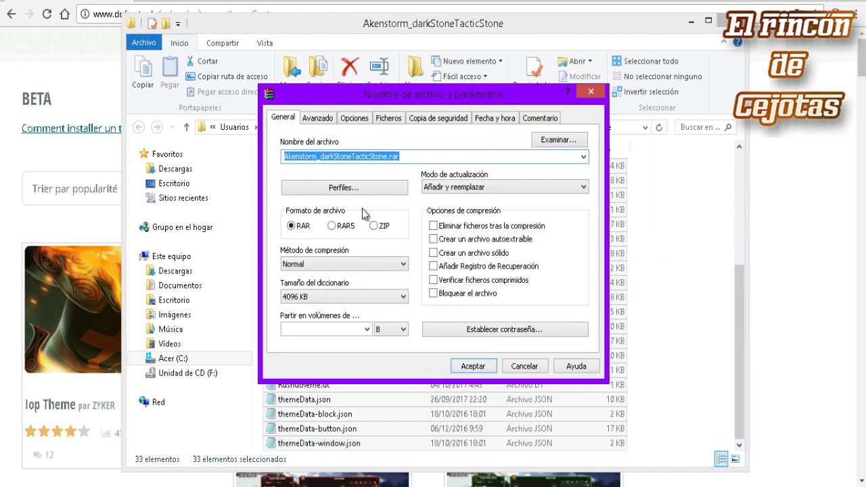
pyautogui.click(374, 226)
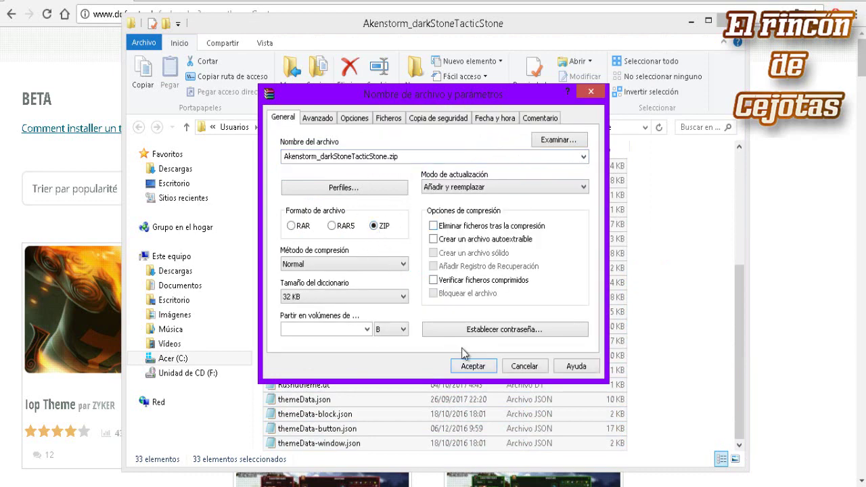
pyautogui.click(388, 157)
pyautogui.click(334, 156)
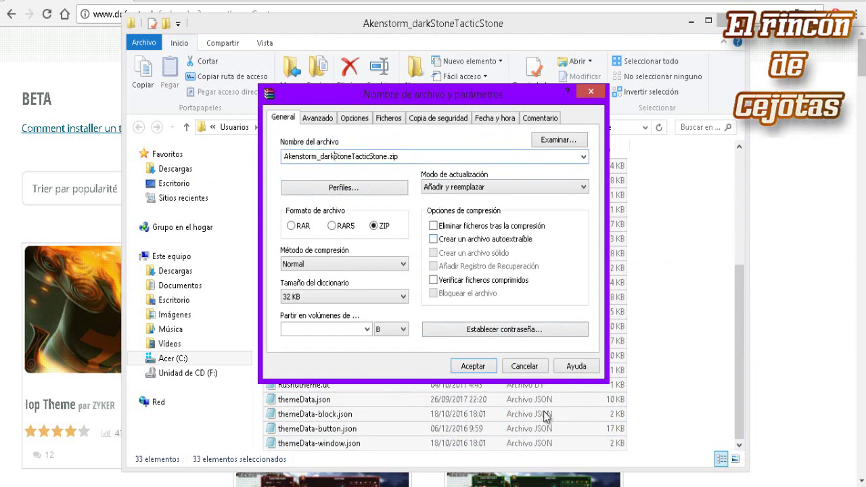
pyautogui.click(479, 367)
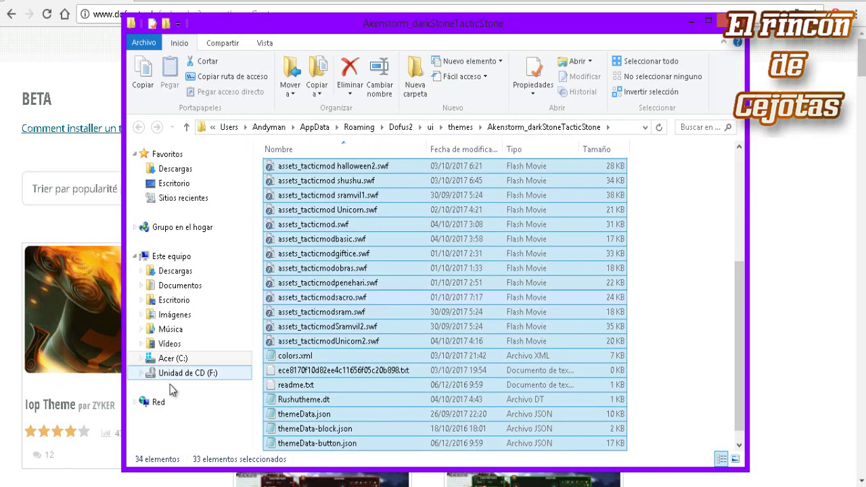
# Step: Rename the new ZIP archive in the theme folder to Ruchu_.zip
pyautogui.click(675, 305)
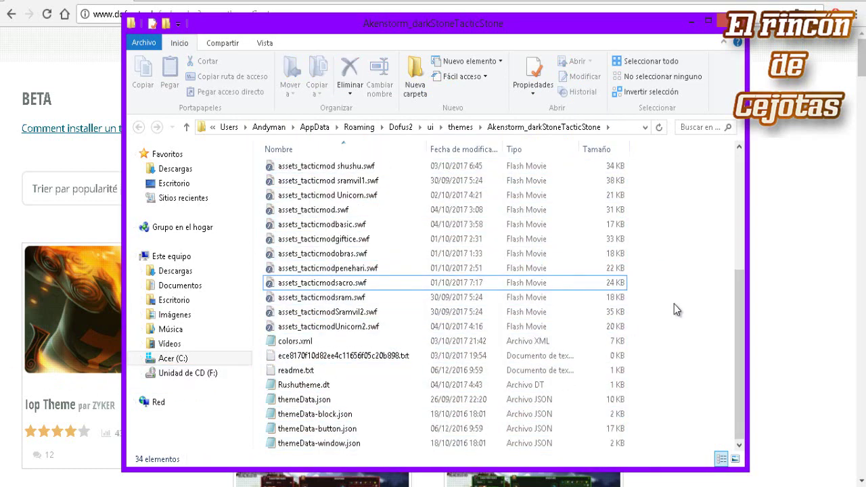
pyautogui.scroll(5, 642, 305)
pyautogui.click(341, 243)
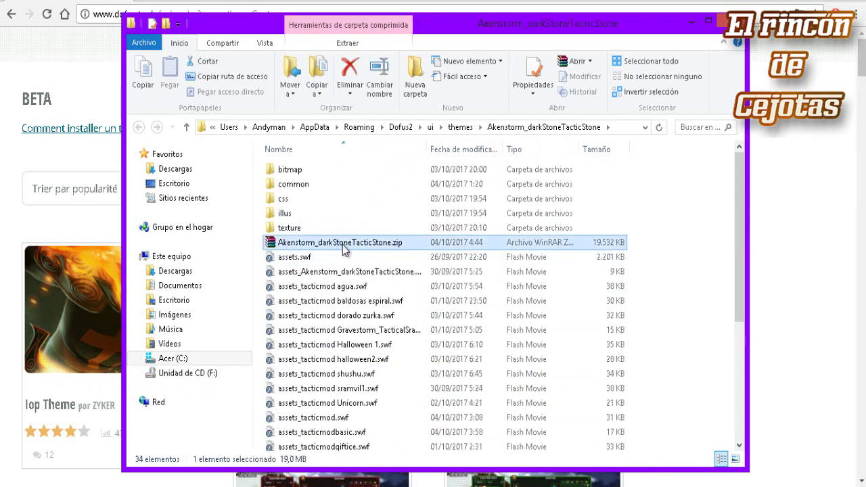
pyautogui.click(387, 243)
pyautogui.click(390, 243)
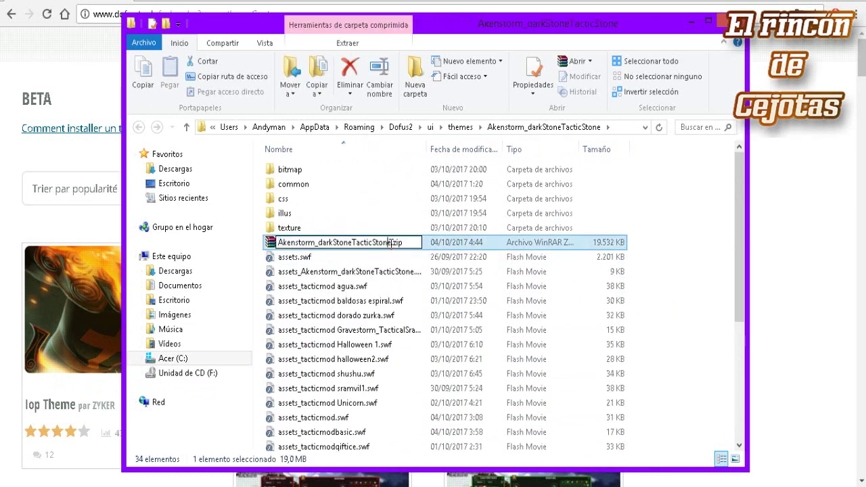
pyautogui.moveTo(384, 243); pyautogui.dragTo(274, 245)
pyautogui.write('Ruchu')
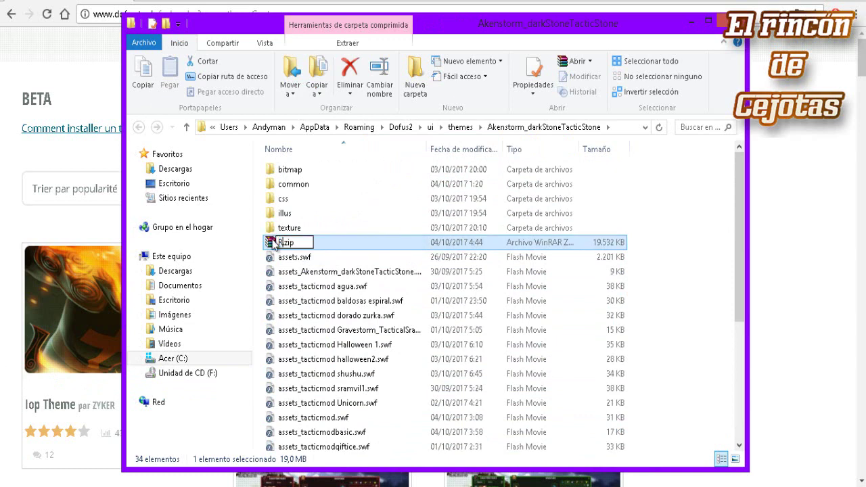
pyautogui.write('_')
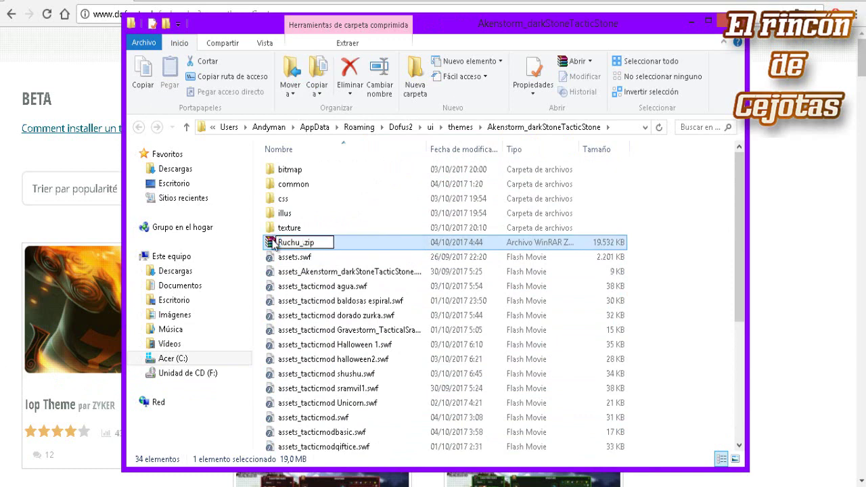
pyautogui.press('Return')
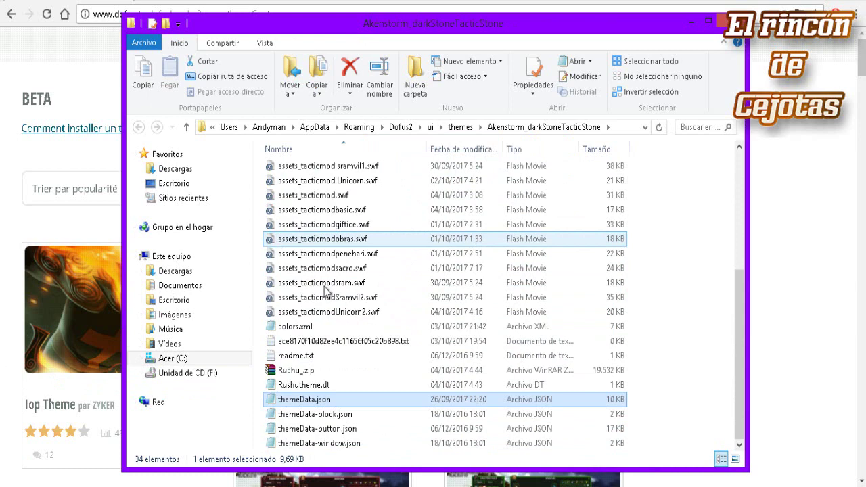
# Step: Correct the ZIP archive's name to Rushu_theme.zip and move it from the theme folder to the desktop
pyautogui.click(296, 372)
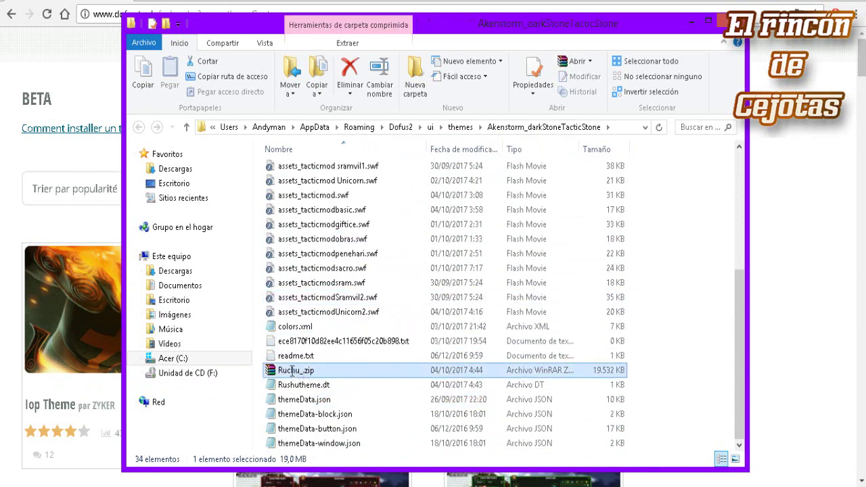
pyautogui.click(292, 372)
pyautogui.click(290, 371)
pyautogui.moveTo(287, 370); pyautogui.dragTo(300, 371)
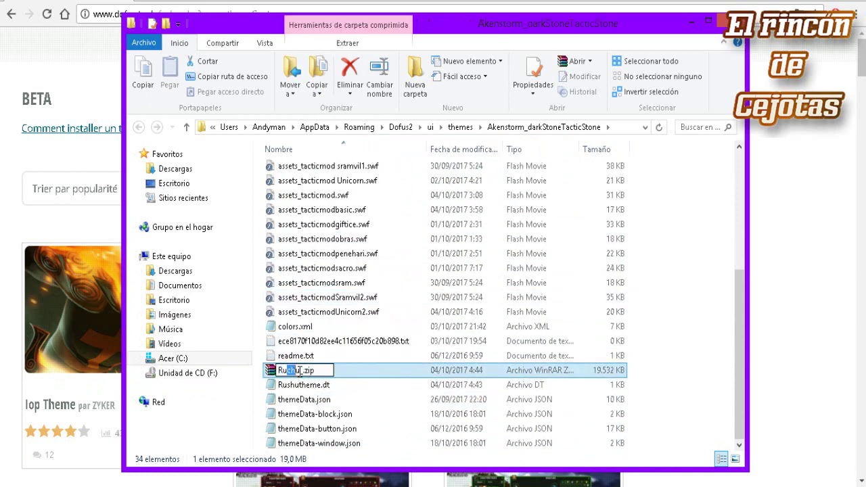
pyautogui.write('shutheme')
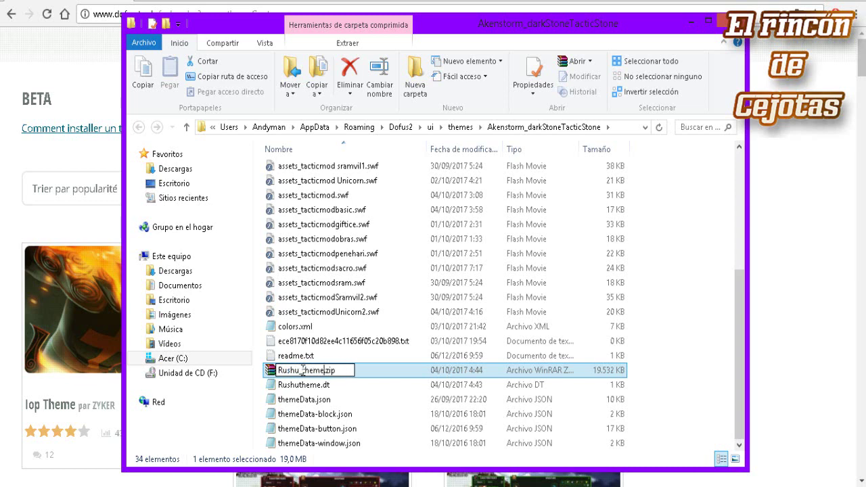
pyautogui.press('Return')
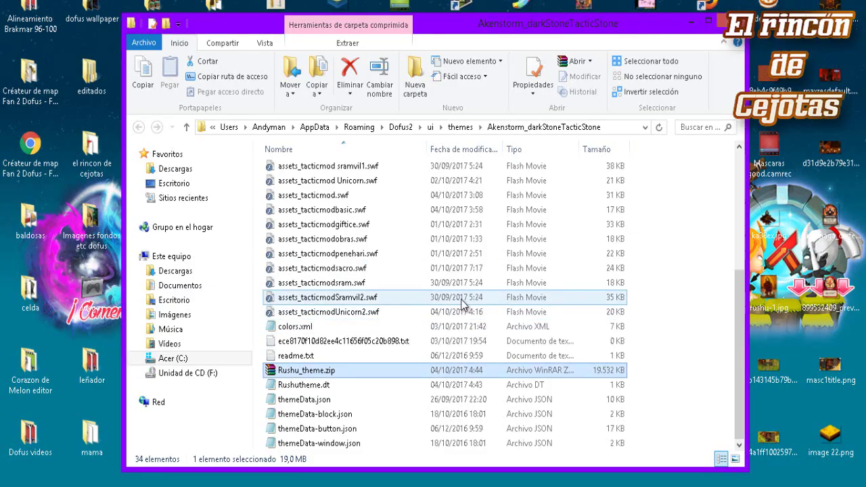
pyautogui.press('Delete')
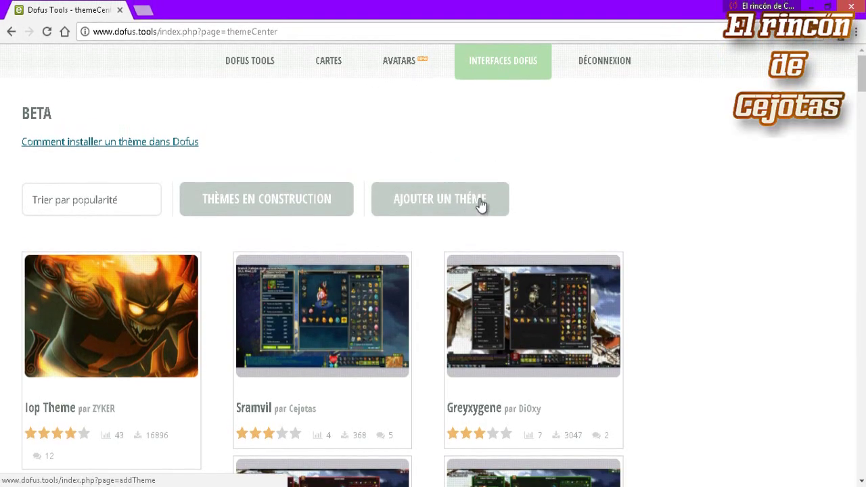
# Step: Start adding a theme on the Dofus Tools website and submit the reCAPTCHA check
pyautogui.click(454, 199)
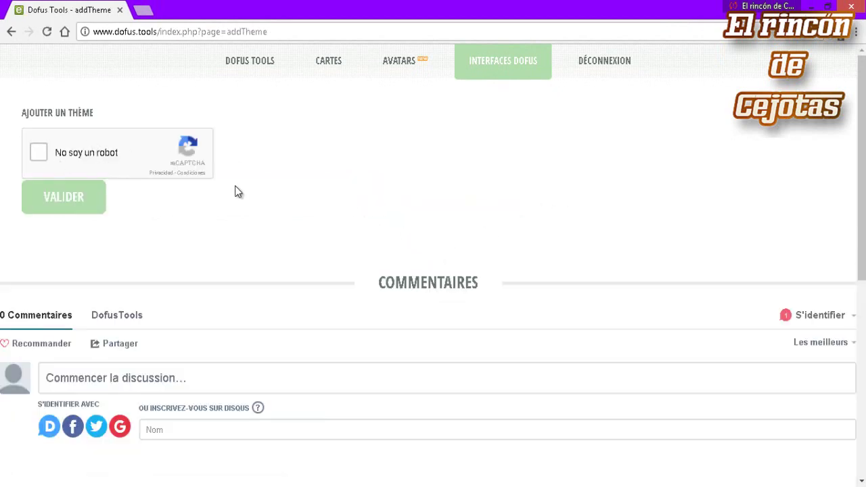
pyautogui.click(38, 152)
pyautogui.click(62, 200)
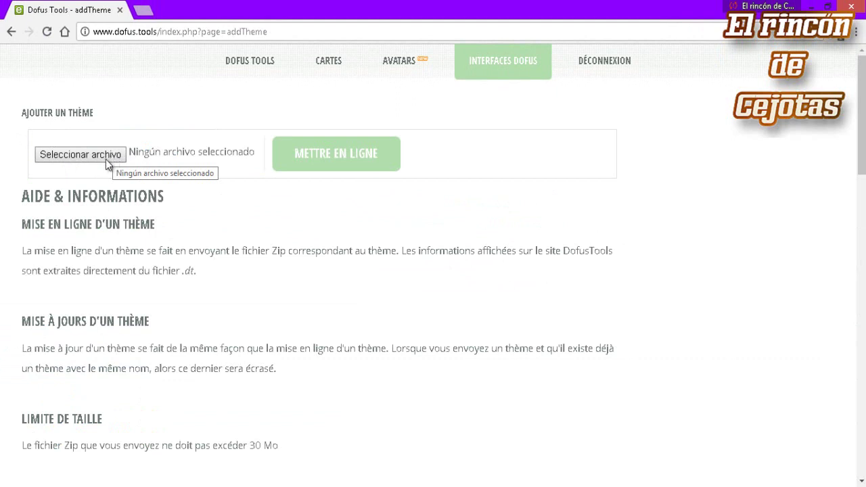
# Step: Select Rushu_theme.zip from the desktop as the theme file and submit it for publishing online
pyautogui.click(105, 163)
pyautogui.click(514, 223)
pyautogui.scroll(-1, 514, 221)
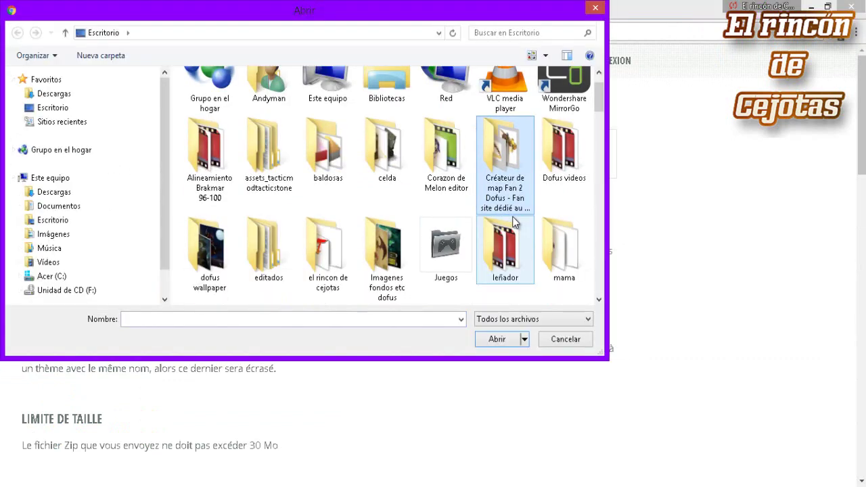
pyautogui.scroll(-5, 514, 223)
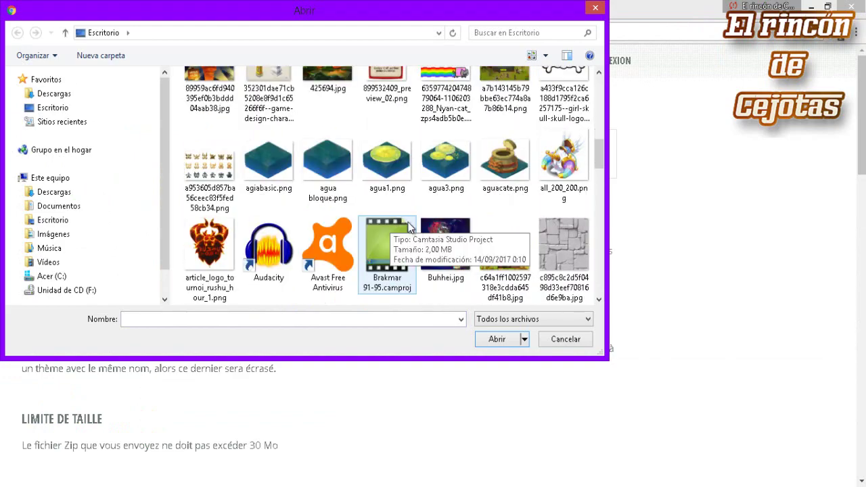
pyautogui.scroll(-3, 463, 230)
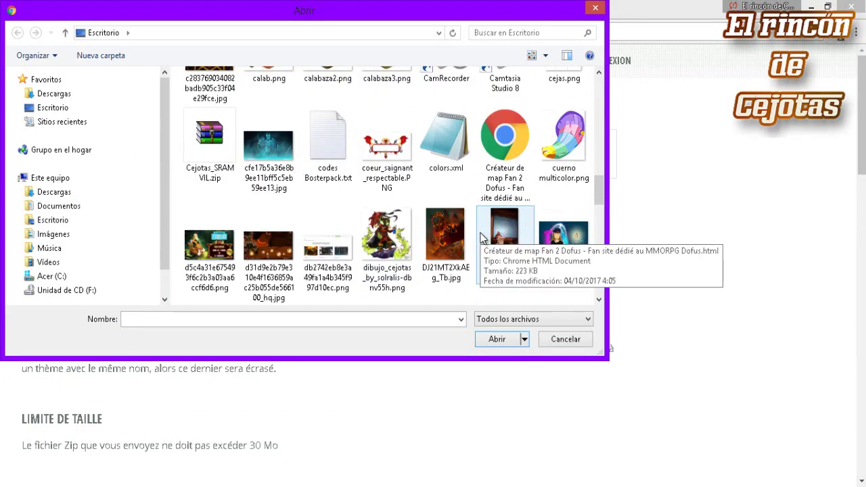
pyautogui.scroll(-1, 480, 237)
pyautogui.scroll(-2, 477, 235)
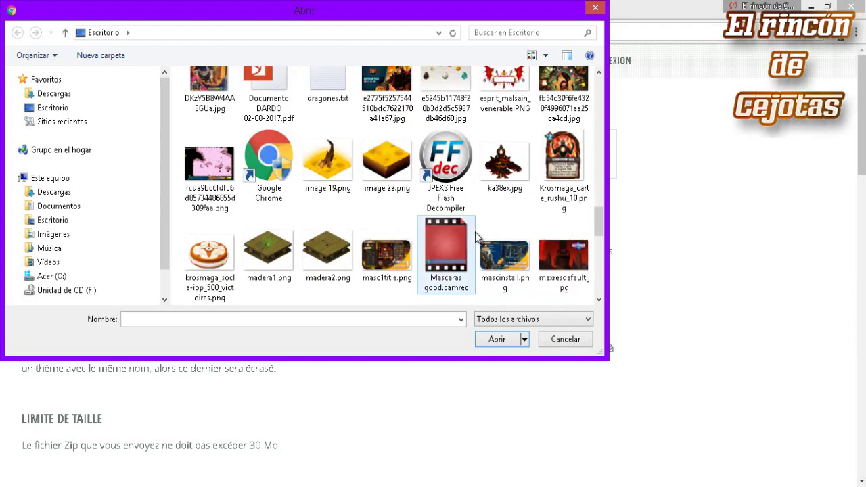
pyautogui.scroll(-4, 476, 234)
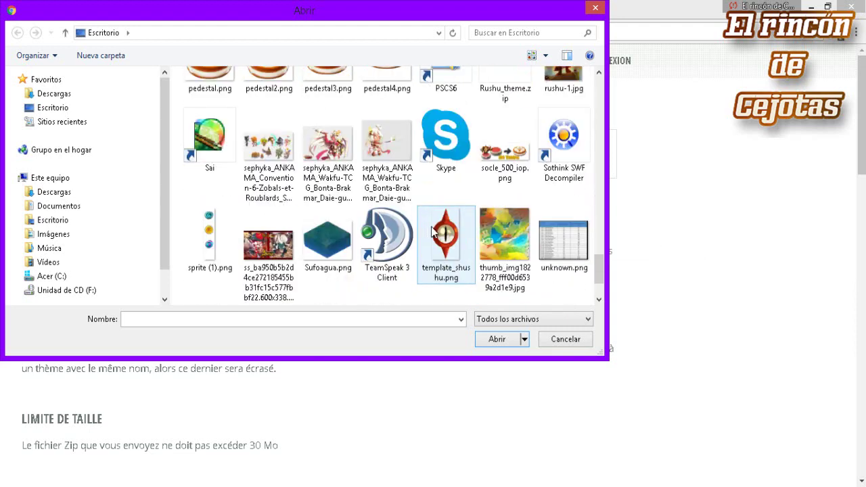
pyautogui.scroll(-1, 443, 234)
pyautogui.scroll(1, 520, 237)
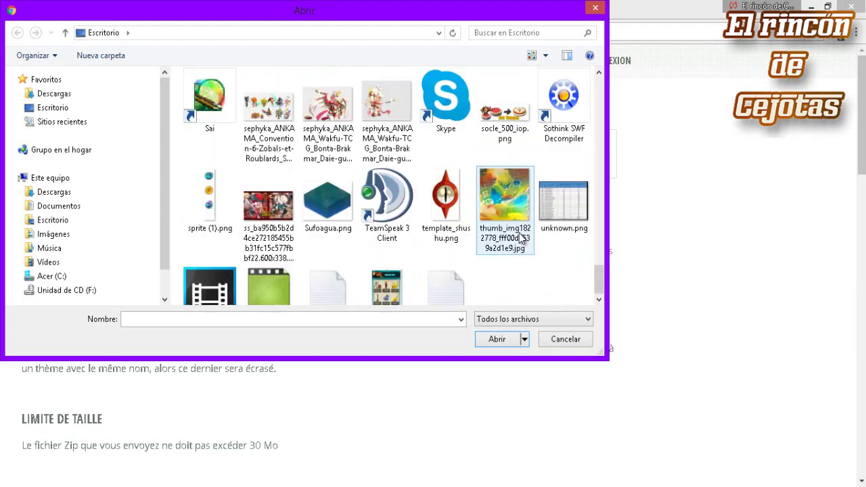
pyautogui.scroll(3, 519, 240)
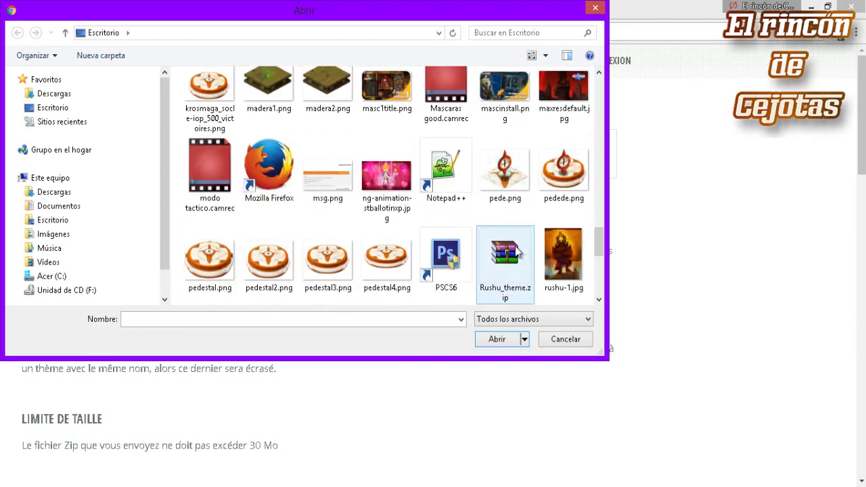
pyautogui.click(518, 251)
pyautogui.click(498, 339)
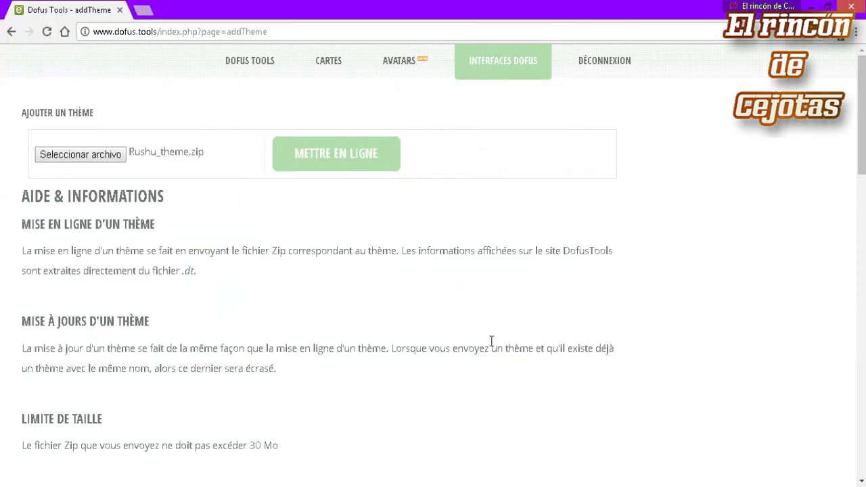
pyautogui.click(350, 162)
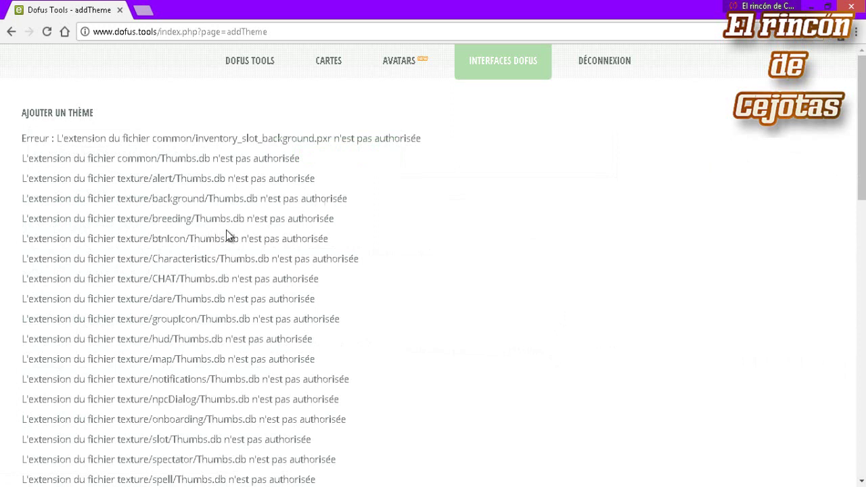
# Step: Review the upload error list, highlight the Thumbs.db name in the npcDialog entry, and switch to Rushu_theme.zip in WinRAR
pyautogui.scroll(-2, 229, 236)
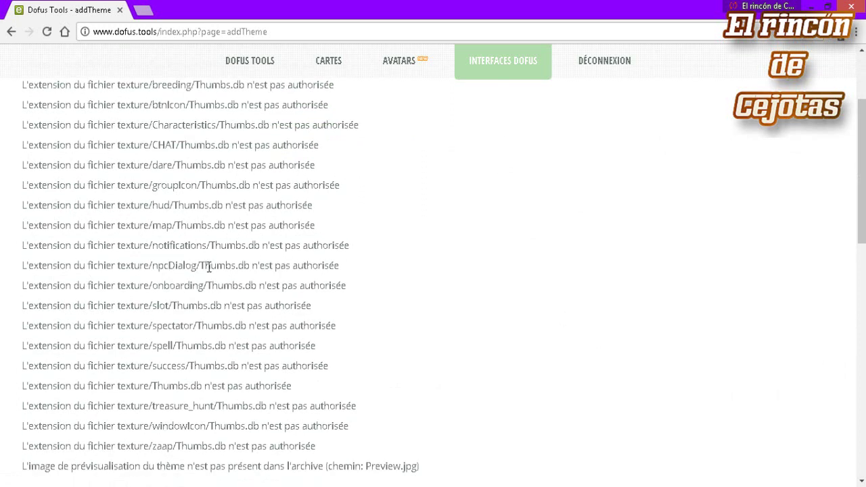
pyautogui.moveTo(209, 267); pyautogui.dragTo(250, 268)
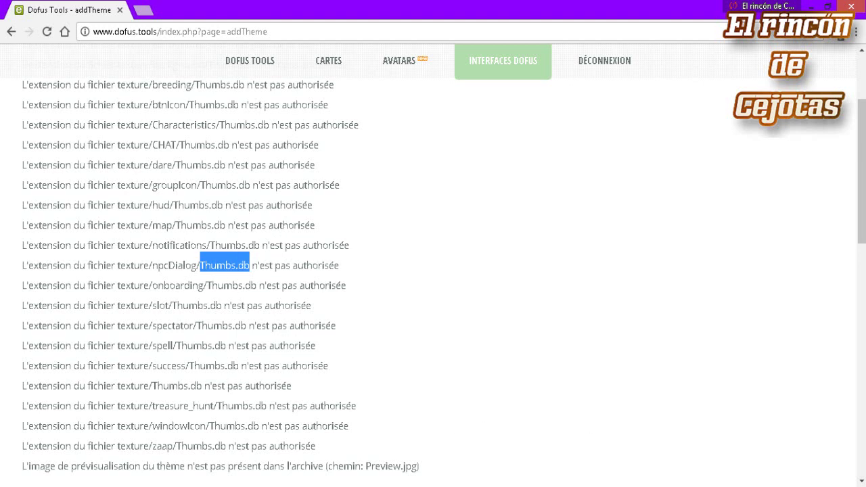
pyautogui.hotkey('alt', 'Tab')
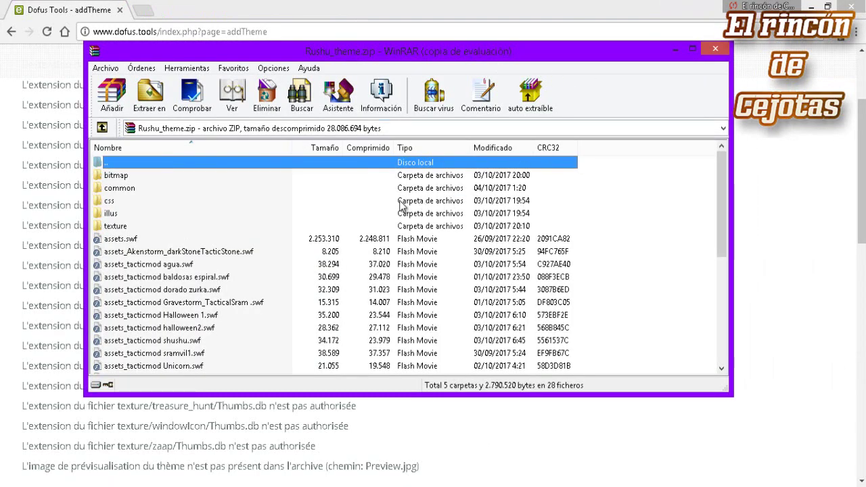
# Step: Look through the archive's root files, go into the texture\alert folder and delete its Thumbs.db file
pyautogui.click(157, 265)
pyautogui.scroll(-6, 156, 270)
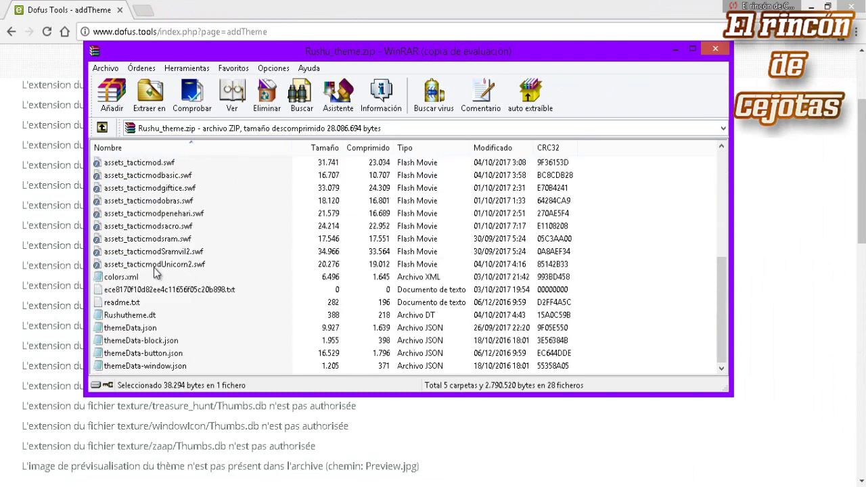
pyautogui.click(152, 354)
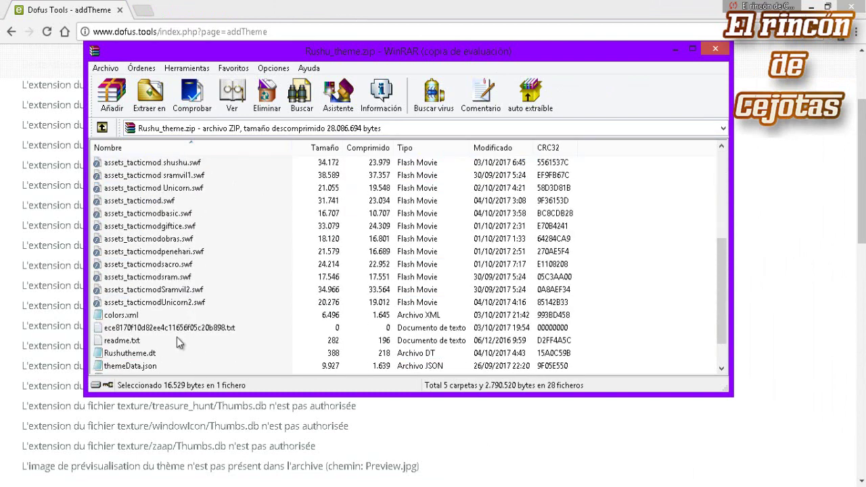
pyautogui.scroll(1, 179, 342)
pyautogui.scroll(4, 183, 327)
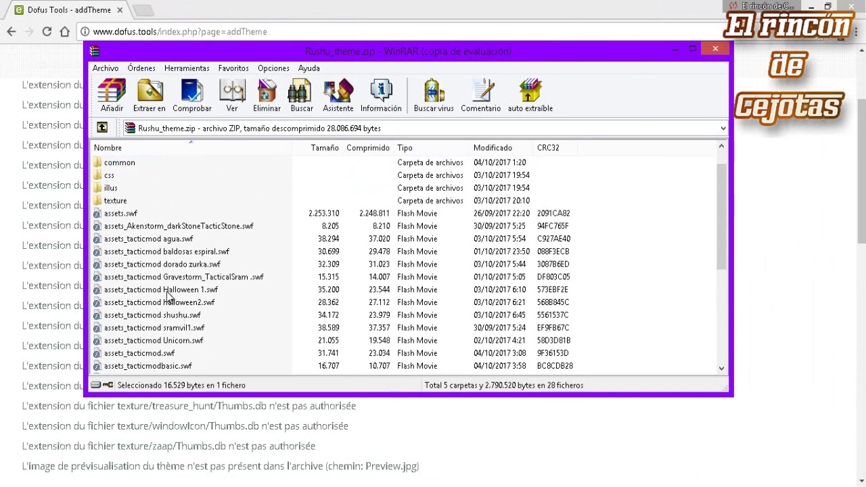
pyautogui.doubleClick(121, 201)
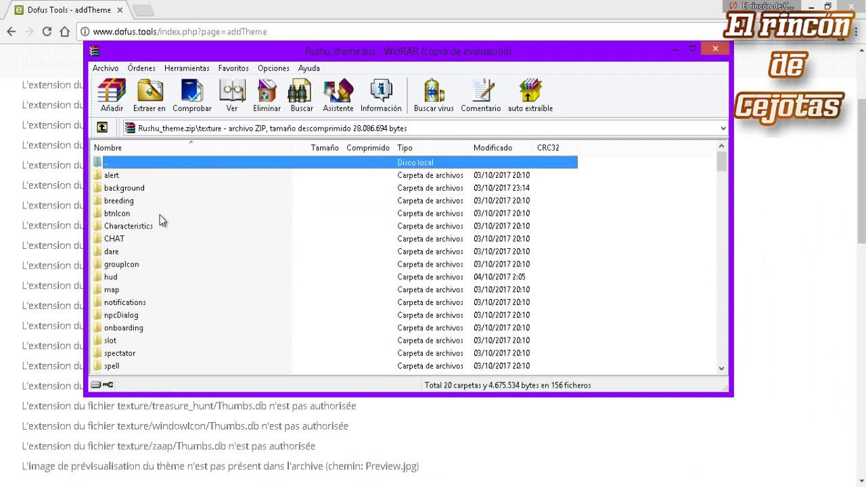
pyautogui.click(122, 177)
pyautogui.doubleClick(123, 177)
pyautogui.click(135, 251)
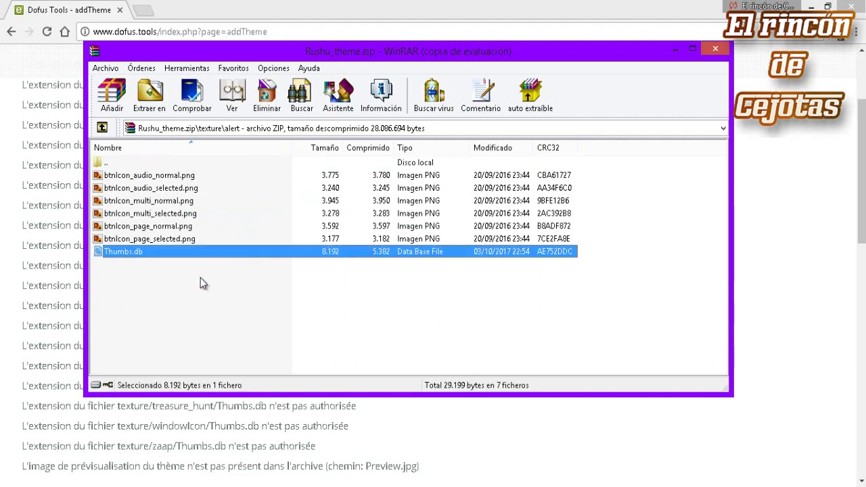
pyautogui.press('Delete')
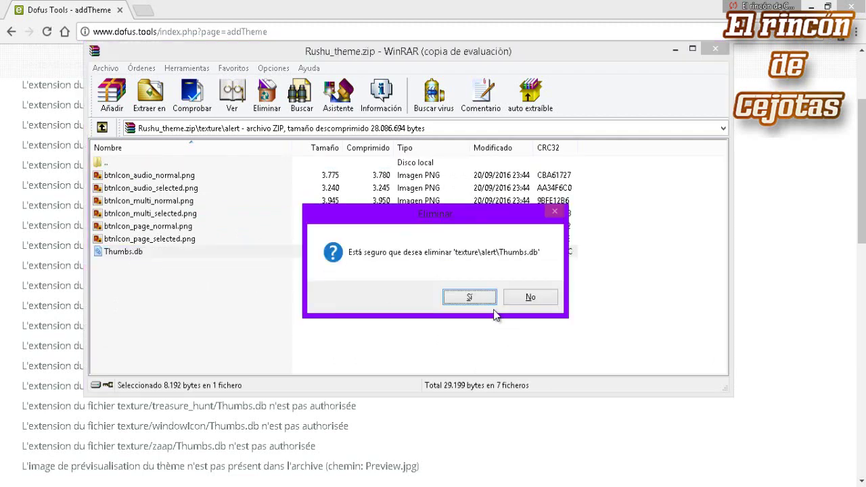
pyautogui.click(476, 297)
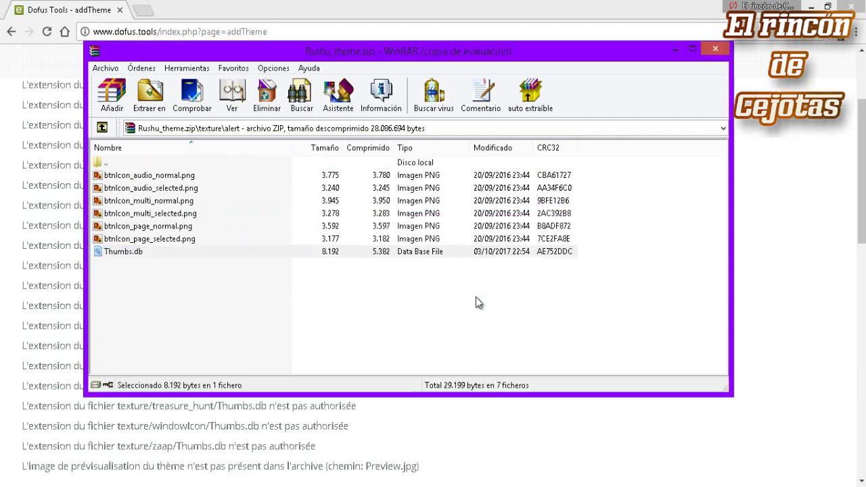
# Step: Delete the Thumbs.db file from the archive's texture\background folder
pyautogui.click(103, 128)
pyautogui.doubleClick(128, 190)
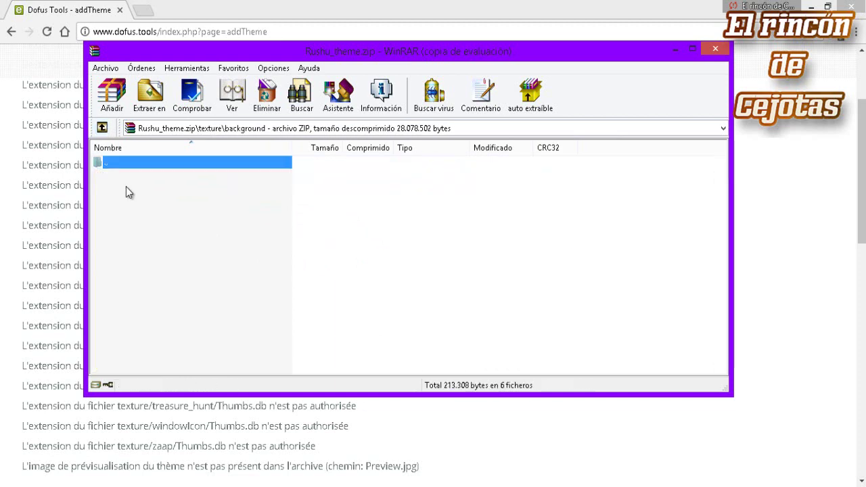
pyautogui.click(129, 243)
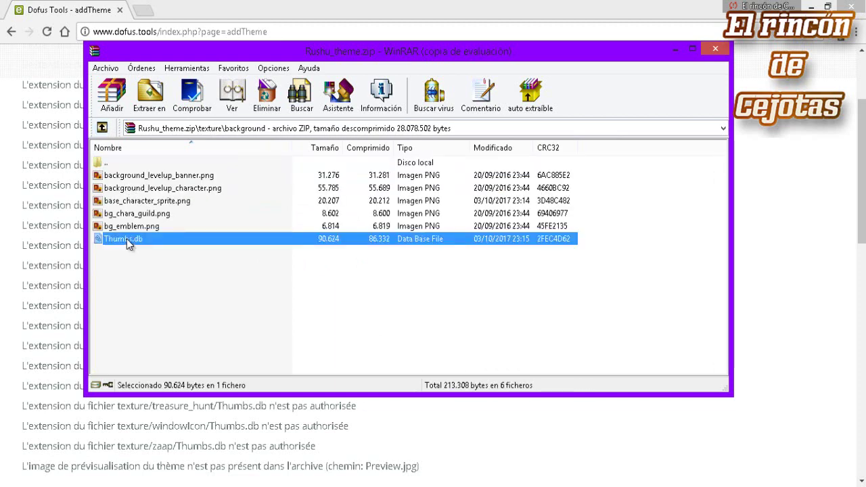
pyautogui.press('Delete')
pyautogui.click(481, 297)
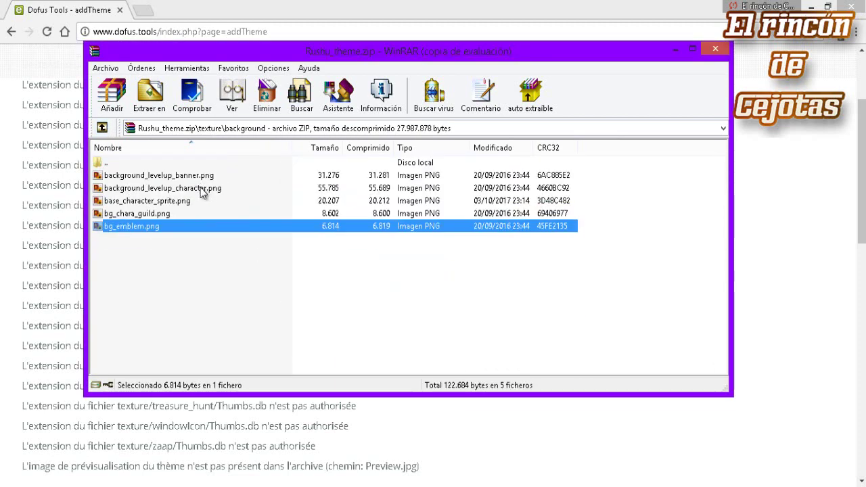
# Step: Delete the Thumbs.db file from the archive's texture\breeding folder
pyautogui.click(103, 128)
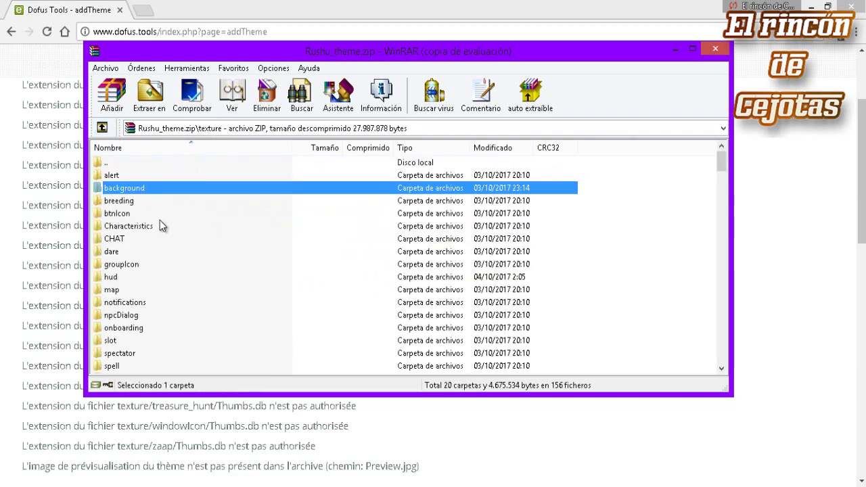
pyautogui.doubleClick(127, 200)
pyautogui.click(120, 178)
pyautogui.press('Delete')
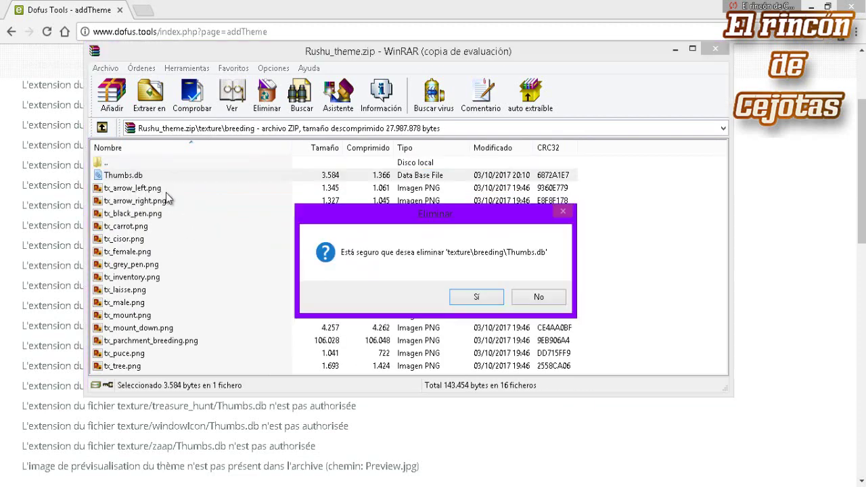
pyautogui.click(477, 296)
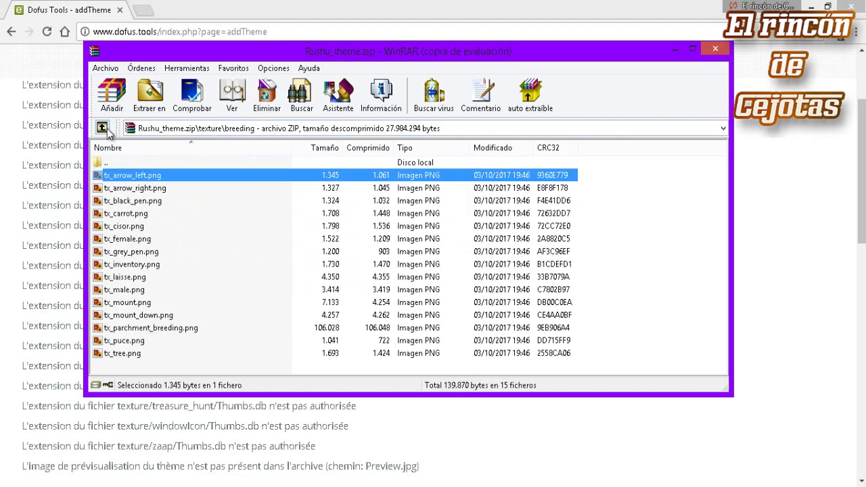
# Step: Delete the Thumbs.db file from the archive's texture\btnIcon folder
pyautogui.click(105, 129)
pyautogui.doubleClick(128, 213)
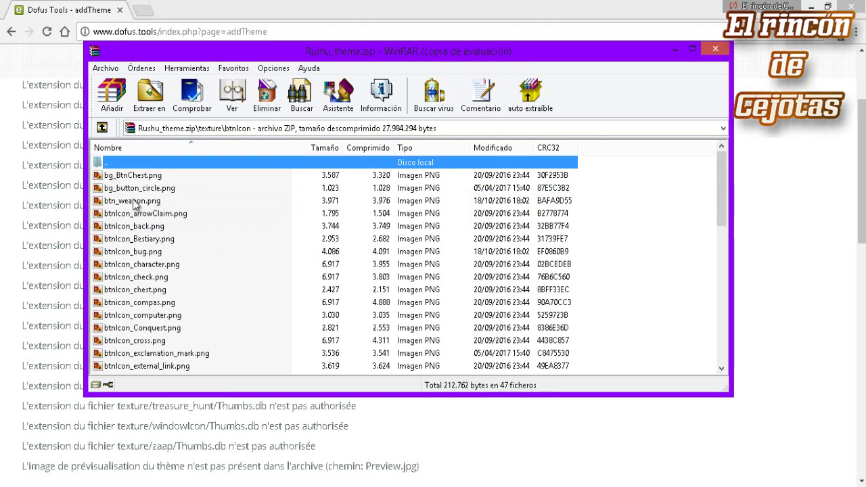
pyautogui.scroll(-10, 135, 204)
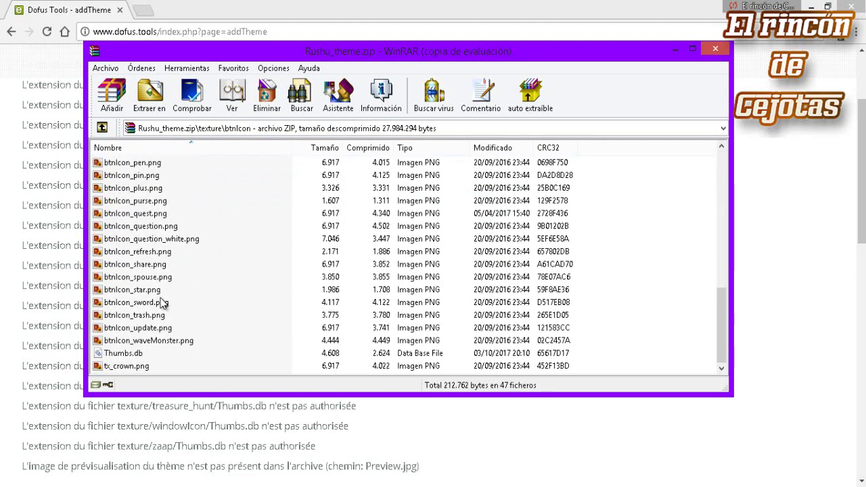
pyautogui.click(134, 354)
pyautogui.press('Delete')
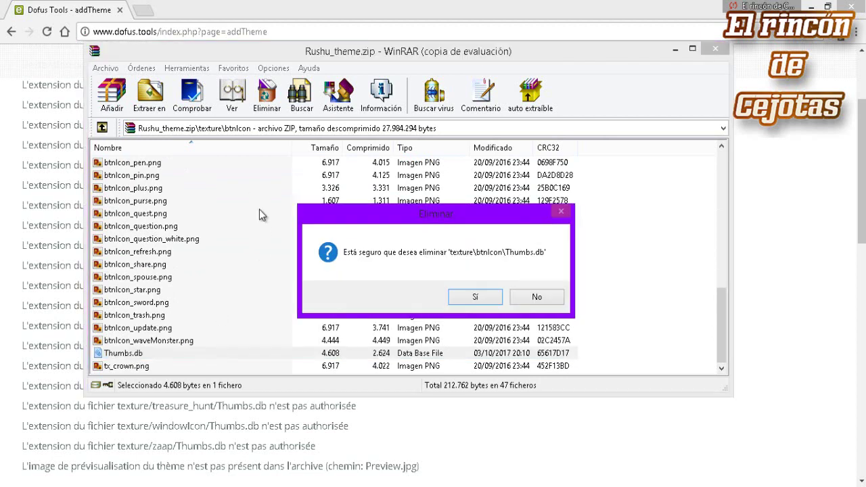
pyautogui.click(475, 299)
# Step: Delete the Thumbs.db file from the archive's texture\Characteristics folder
pyautogui.click(102, 128)
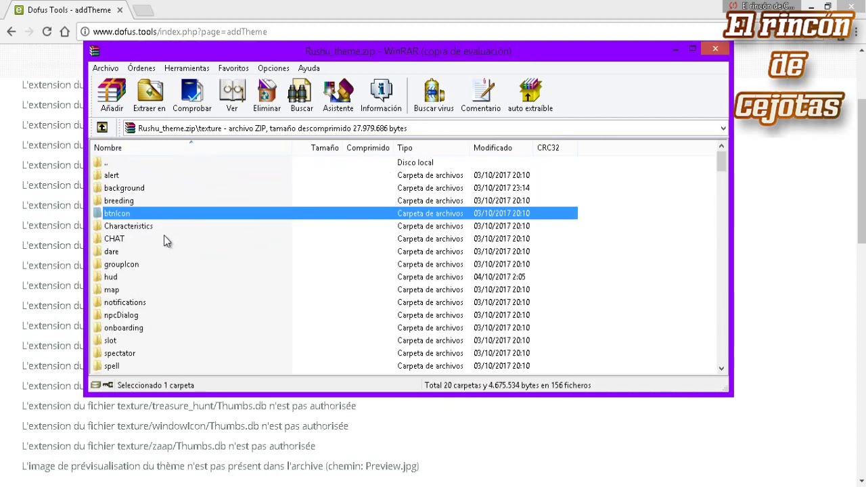
pyautogui.doubleClick(164, 232)
pyautogui.click(120, 188)
pyautogui.press('Delete')
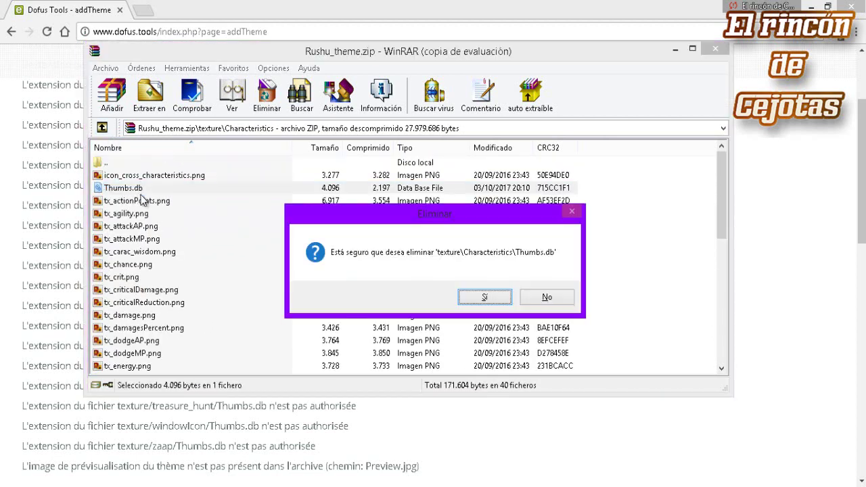
pyautogui.click(483, 297)
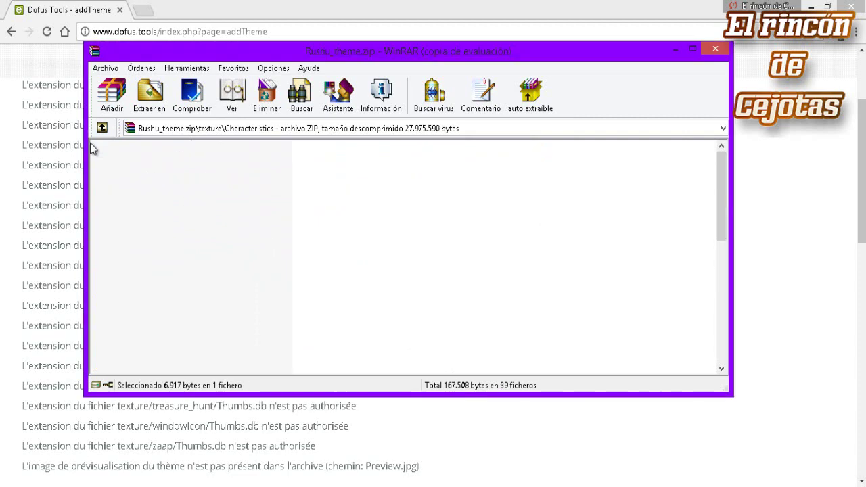
# Step: Delete the Thumbs.db file from the archive's texture\CHAT folder
pyautogui.click(102, 128)
pyautogui.click(123, 241)
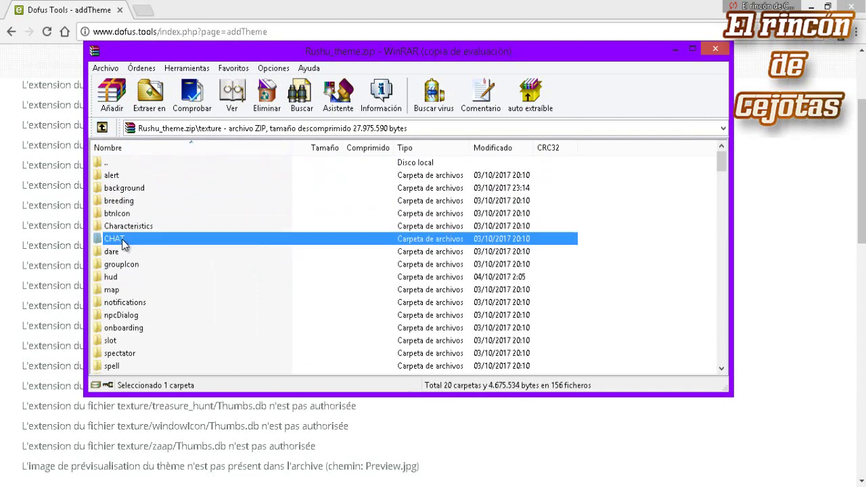
pyautogui.doubleClick(123, 242)
pyautogui.click(127, 252)
pyautogui.press('Delete')
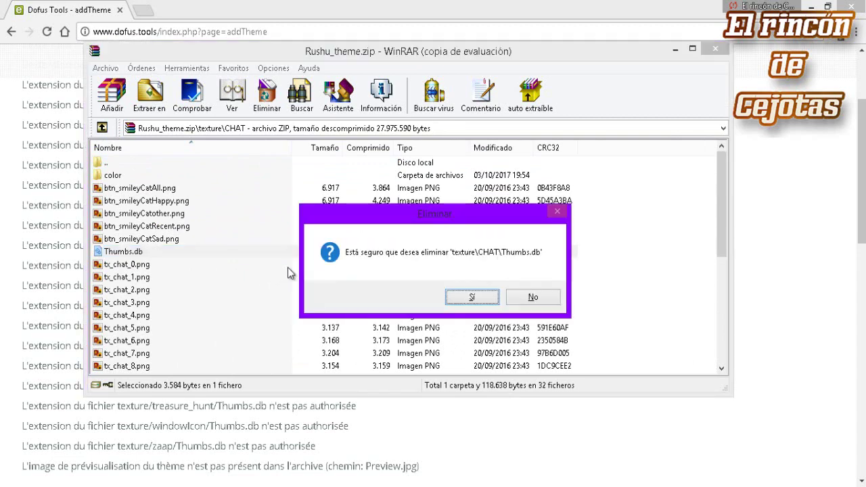
pyautogui.click(472, 299)
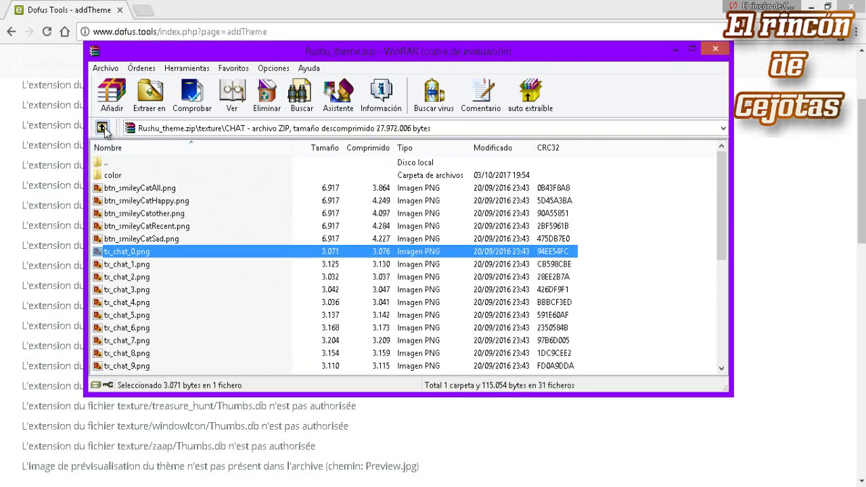
# Step: Delete the Thumbs.db file from the archive's texture\dare folder
pyautogui.click(103, 128)
pyautogui.doubleClick(122, 251)
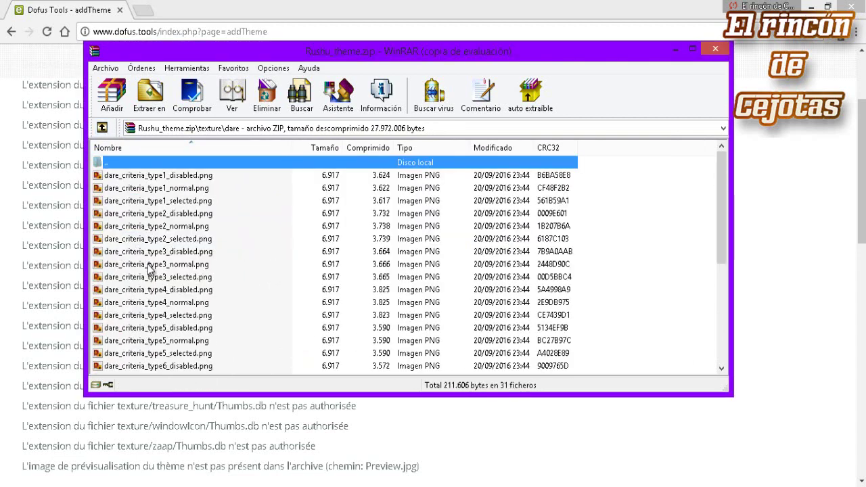
pyautogui.scroll(-4, 151, 289)
pyautogui.scroll(-1, 152, 289)
pyautogui.click(135, 366)
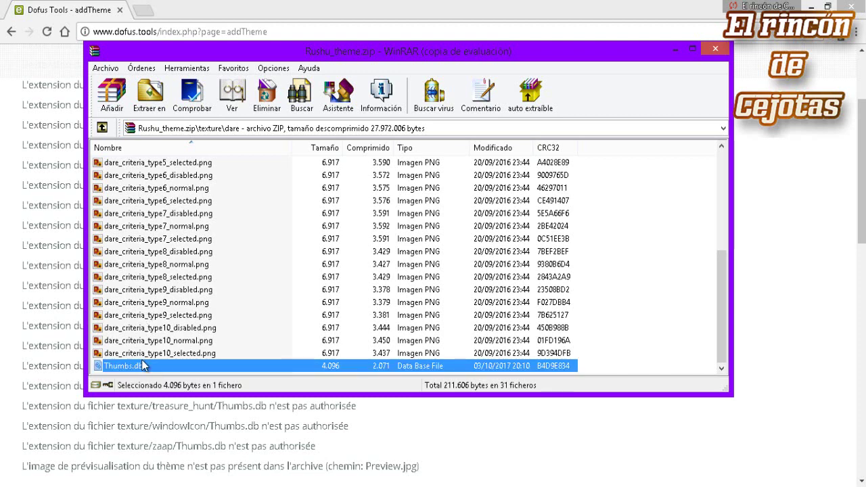
pyautogui.press('Delete')
pyautogui.click(470, 296)
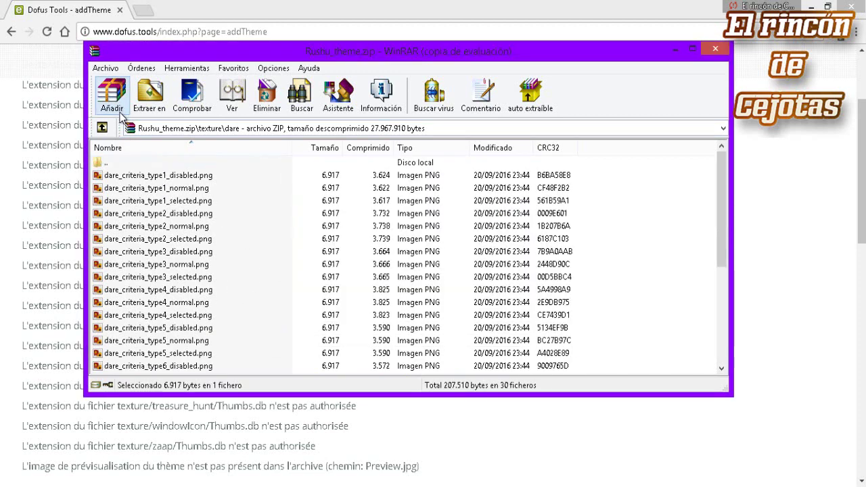
# Step: Delete the Thumbs.db file from the archive's texture\groupIcon folder
pyautogui.click(102, 128)
pyautogui.scroll(-1, 145, 249)
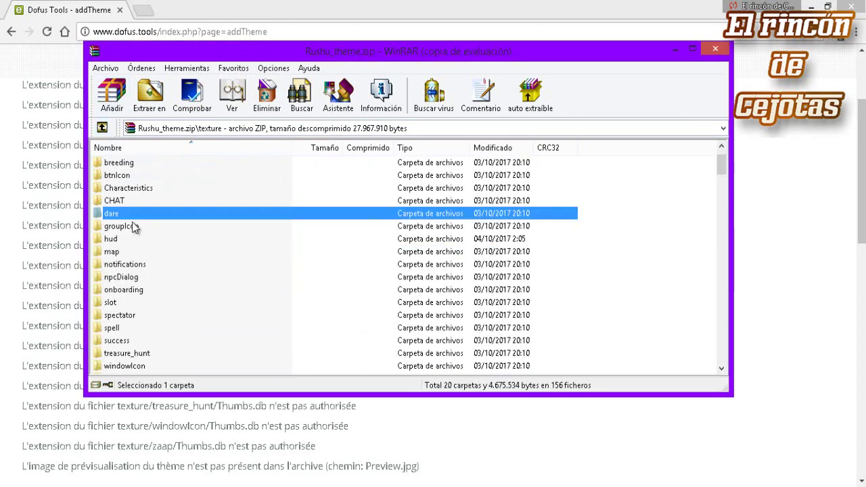
pyautogui.doubleClick(135, 227)
pyautogui.click(121, 251)
pyautogui.press('Delete')
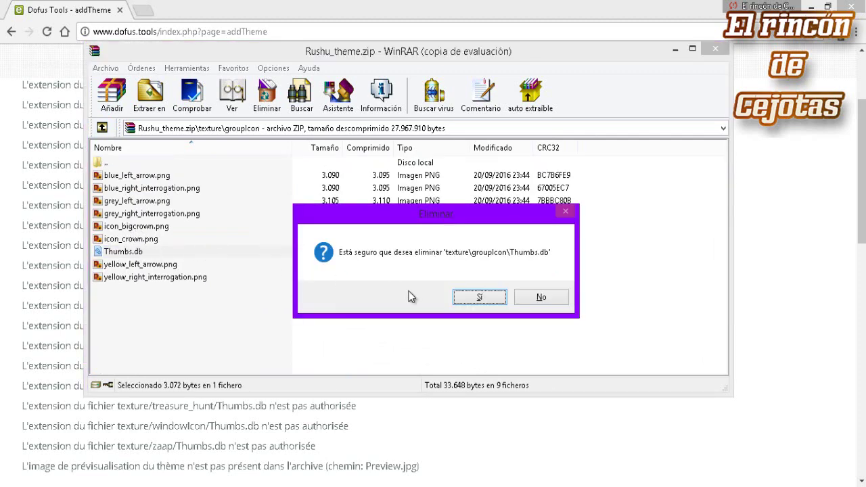
pyautogui.click(479, 301)
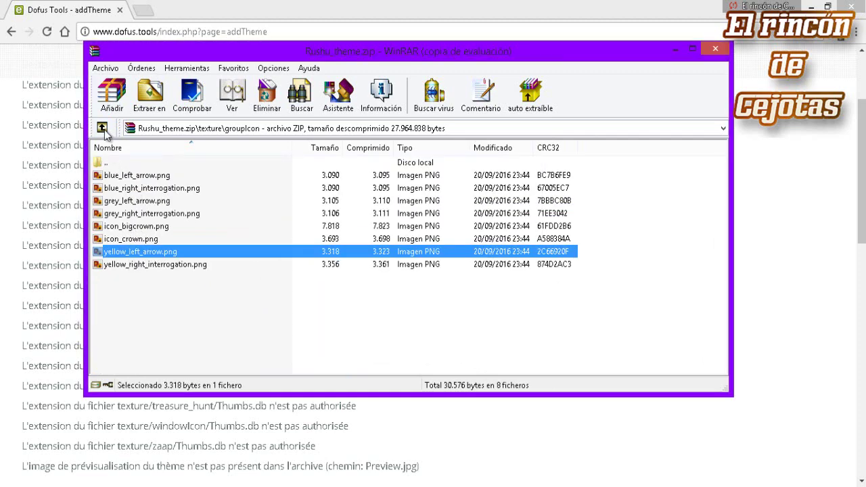
# Step: Open the archive's texture\hud folder and look through its files for Thumbs.db
pyautogui.click(102, 128)
pyautogui.doubleClick(128, 277)
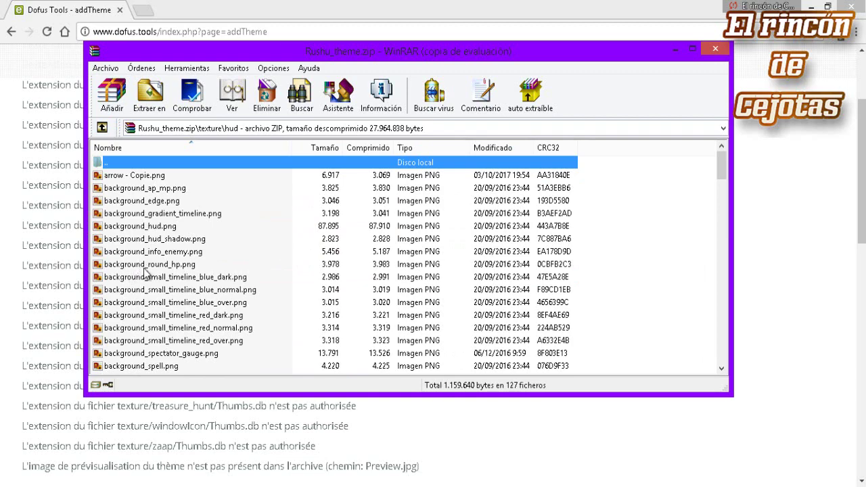
pyautogui.scroll(-5, 144, 288)
pyautogui.scroll(-12, 144, 288)
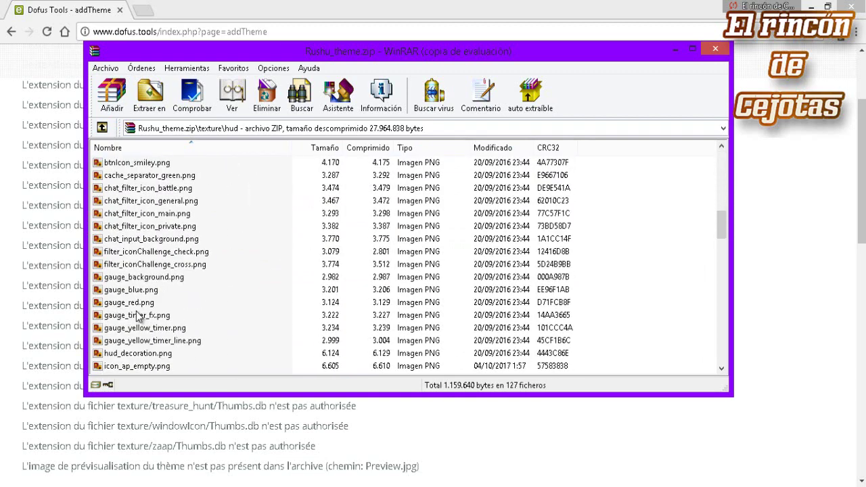
pyautogui.scroll(-6, 138, 318)
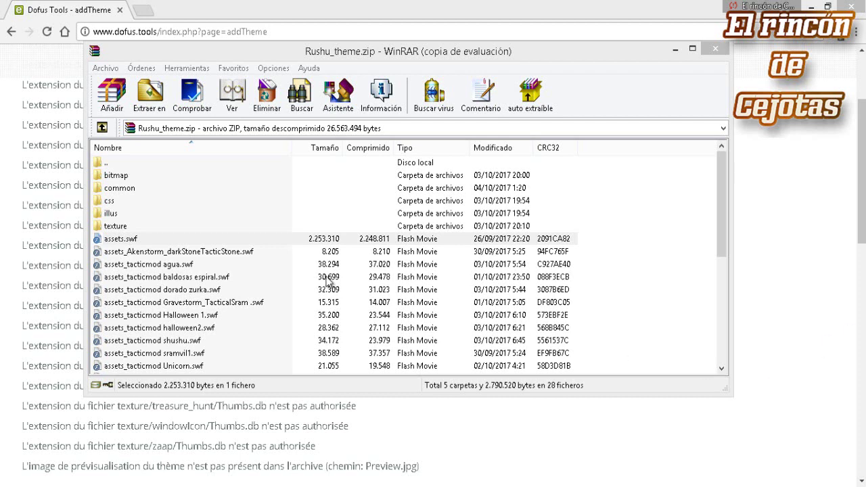
# Step: Switch to Adobe Photoshop CS6 by launching its portable version in Spanish (es-ES)
pyautogui.click(225, 305)
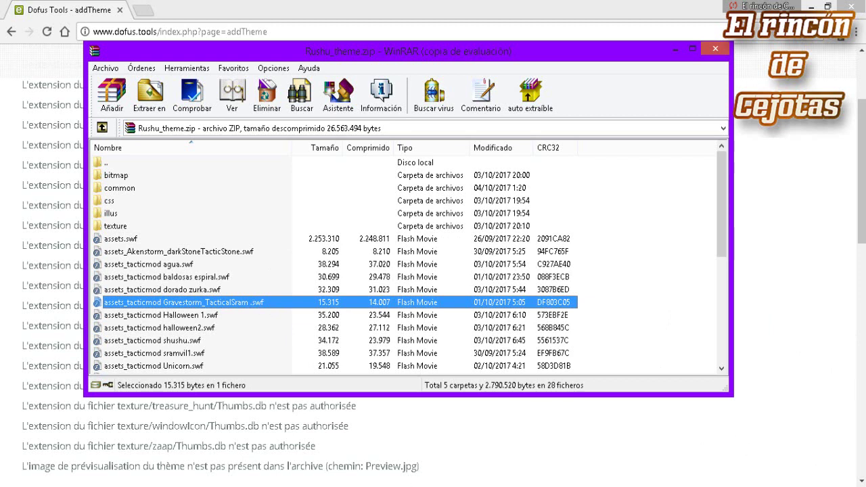
pyautogui.click(376, 479)
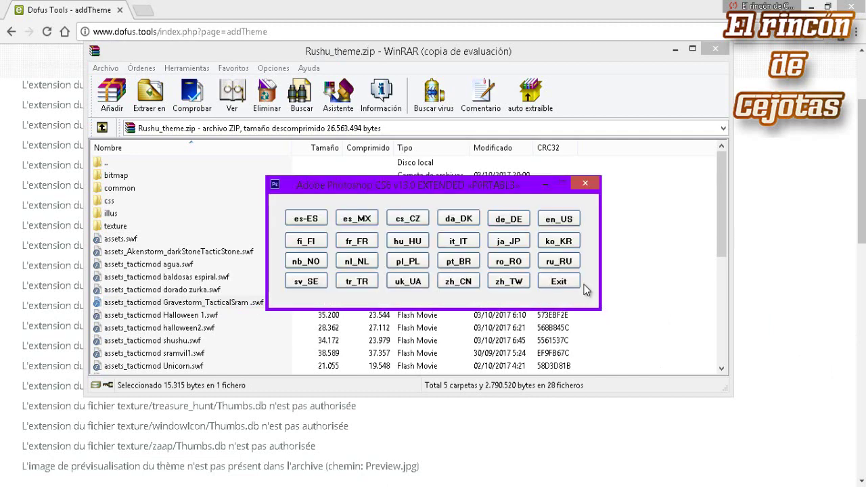
pyautogui.click(307, 220)
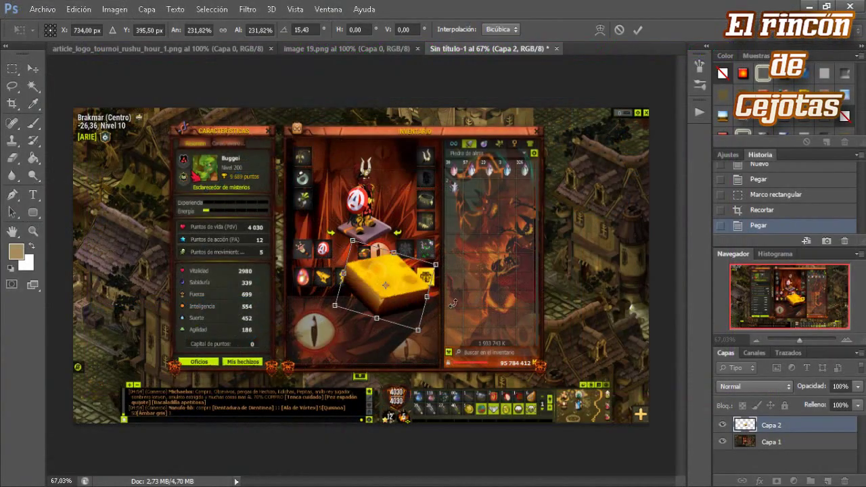
# Step: Move the enlarged, rotated yellow block on Capa 2 to the lower-left part of the game screenshot, beside the characteristics window
pyautogui.moveTo(386, 285); pyautogui.dragTo(139, 327)
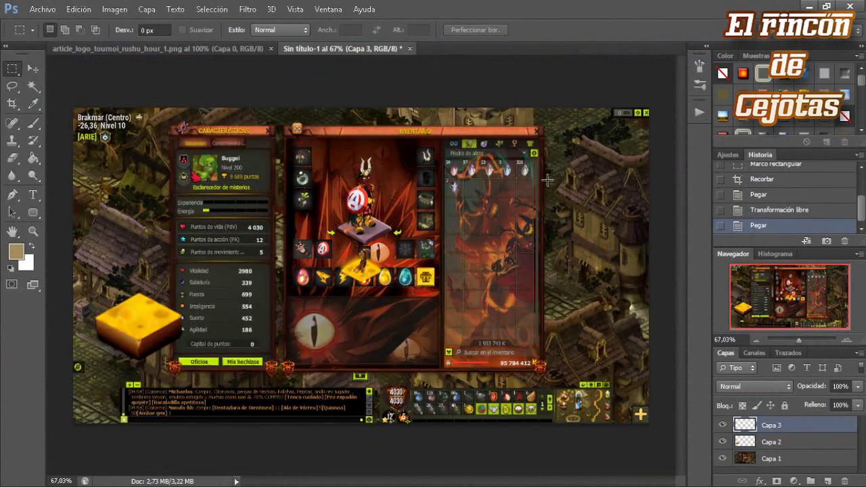
# Step: Move the pasted block with the horn on Capa 3 beside the other yellow block and merge it down into Capa 2
pyautogui.hotkey('ctrl', 't')
pyautogui.moveTo(446, 317); pyautogui.dragTo(225, 302)
pyautogui.press('Return')
pyautogui.hotkey('ctrl', 'e')
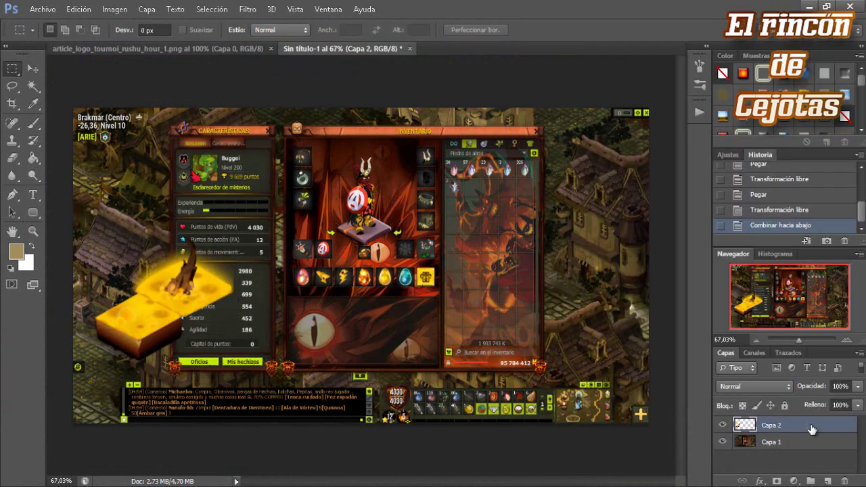
# Step: Apply an outer glow to Capa 2 and erase stray parts around the yellow blocks
pyautogui.doubleClick(807, 424)
pyautogui.moveTo(589, 338); pyautogui.dragTo(591, 340)
pyautogui.press('e')
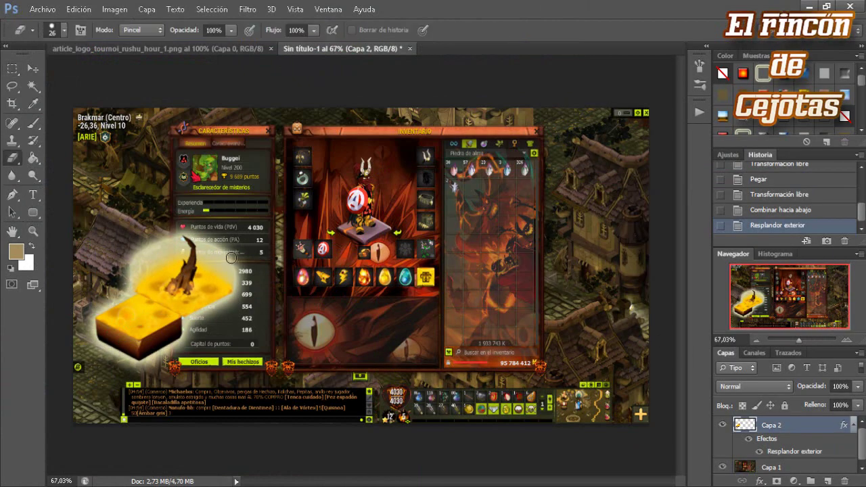
pyautogui.moveTo(230, 257)
pyautogui.mouseDown()
pyautogui.moveTo(203, 243)
pyautogui.moveTo(135, 264)
pyautogui.moveTo(212, 256)
pyautogui.mouseUp()
# Step: Cut the logo from article_logo_tournoi_rushu_hour_1.png, close that image, and paste the logo over the area beside the inventory window of the game screenshot
pyautogui.click(155, 48)
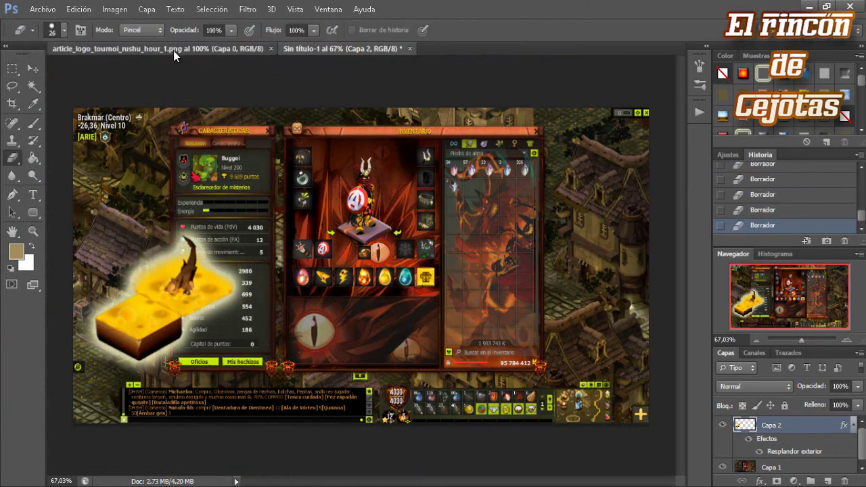
pyautogui.hotkey('ctrl', 'a')
pyautogui.hotkey('ctrl', 'x')
pyautogui.hotkey('ctrl', 'w')
pyautogui.hotkey('ctrl', 'v')
pyautogui.press('v')
pyautogui.moveTo(419, 354); pyautogui.dragTo(588, 318)
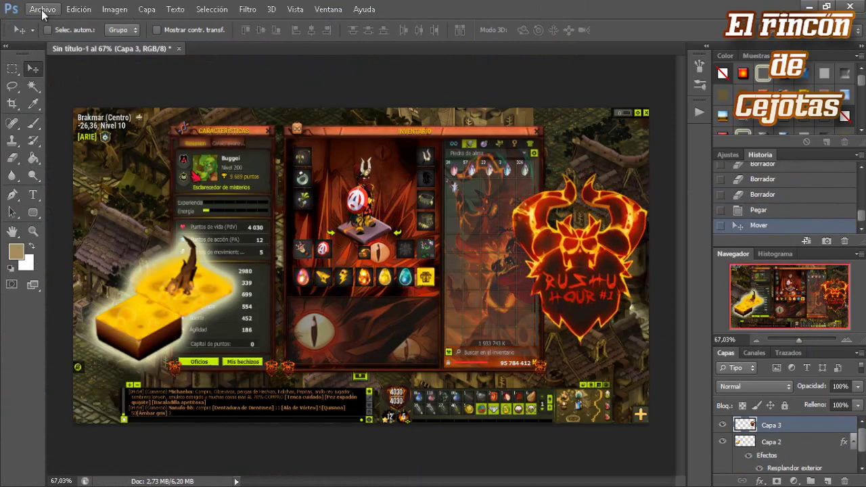
# Step: Open the frame image capa video.png
pyautogui.click(29, 10)
pyautogui.click(41, 41)
pyautogui.doubleClick(561, 130)
pyautogui.scroll(5, 609, 237)
pyautogui.click(641, 341)
pyautogui.click(739, 400)
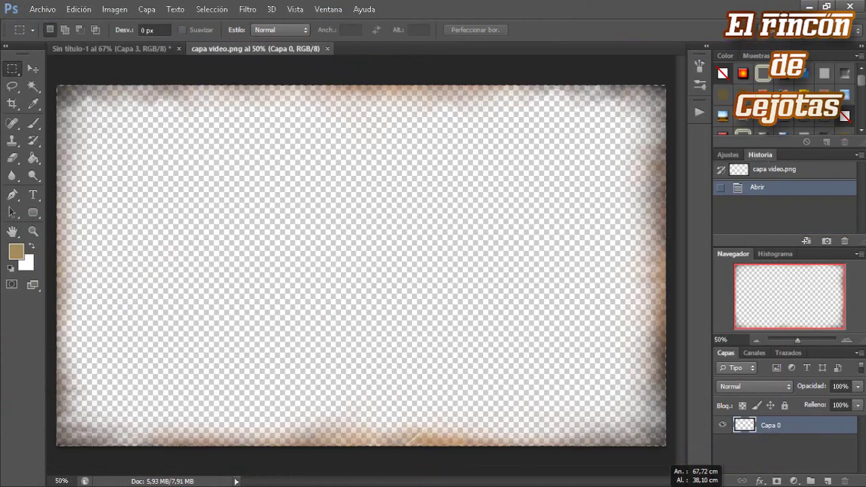
# Step: Cut the whole frame from capa video.png, paste it into Sin título-1, and scale it to about 70.47% by 64.44% to cover the screenshot
pyautogui.hotkey('ctrl', 'a')
pyautogui.hotkey('ctrl', 'x')
pyautogui.click(112, 49)
pyautogui.hotkey('ctrl', 'v')
pyautogui.hotkey('ctrl', 't')
pyautogui.moveTo(406, 311); pyautogui.dragTo(648, 269)
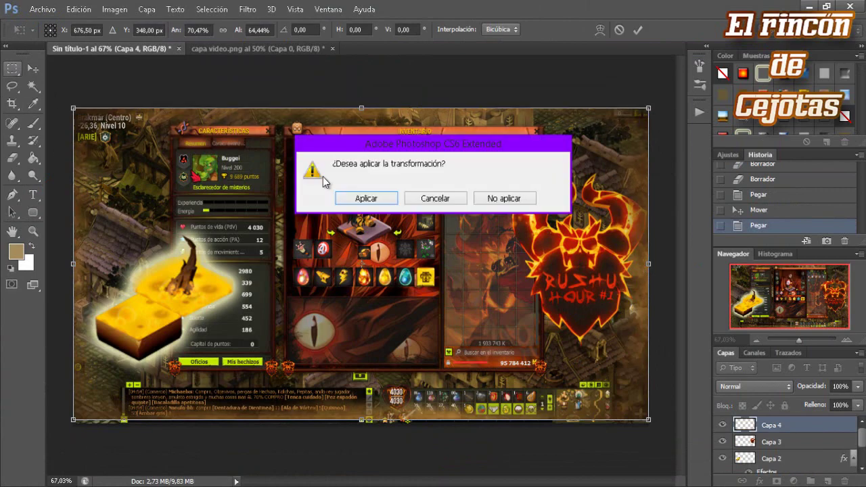
pyautogui.click(344, 195)
pyautogui.hotkey('ctrl', 't')
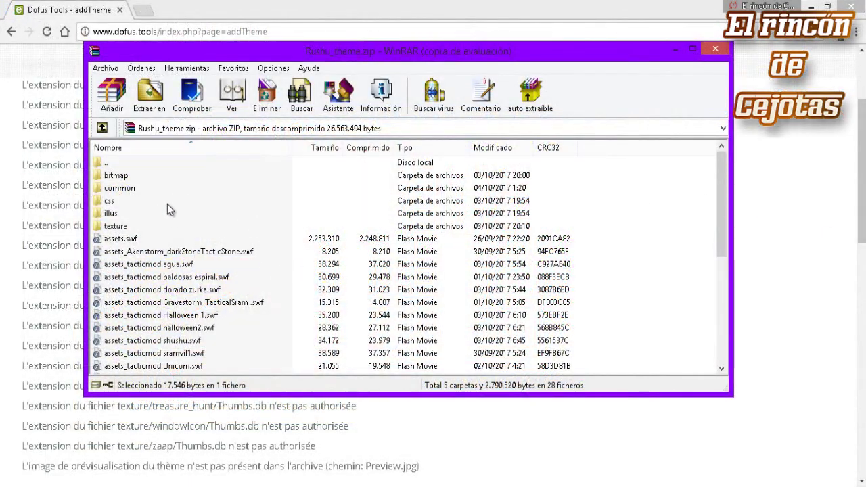
# Step: Delete darkStonePreview.jpg and darkStoneTacticStonePreview.jpg from the bitmap folder of Rushu_theme.zip
pyautogui.doubleClick(120, 177)
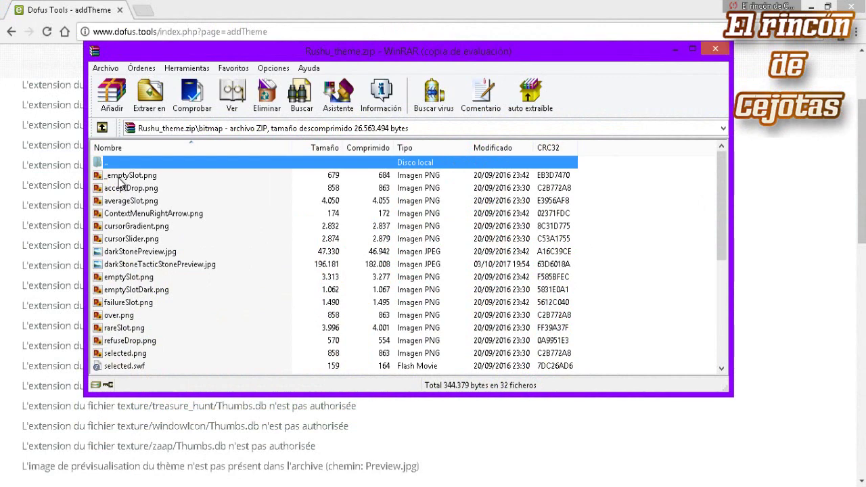
pyautogui.click(151, 255)
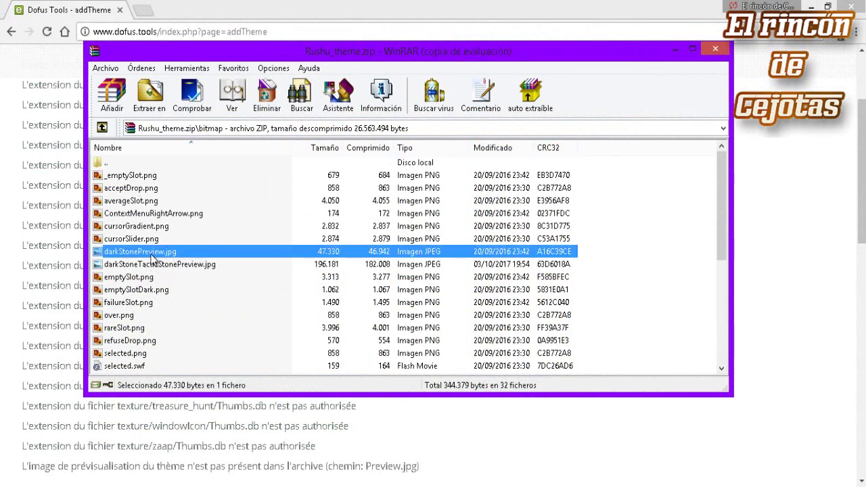
pyautogui.press('Delete')
pyautogui.click(453, 300)
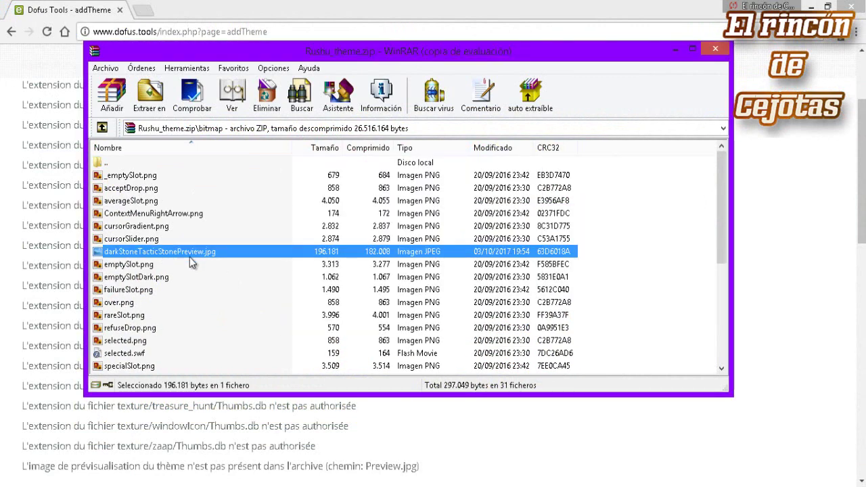
pyautogui.press('Delete')
pyautogui.click(439, 297)
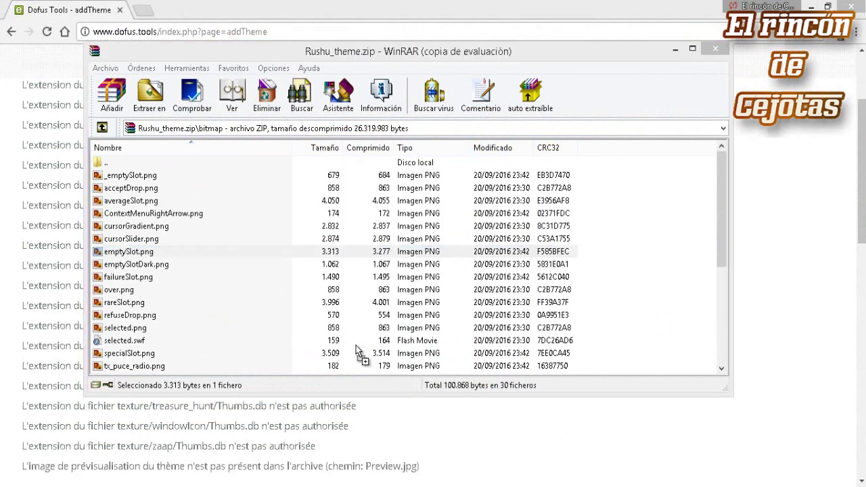
# Step: Add Preview.png to the archive's bitmap folder with the default compression settings
pyautogui.moveTo(278, 248); pyautogui.dragTo(283, 250)
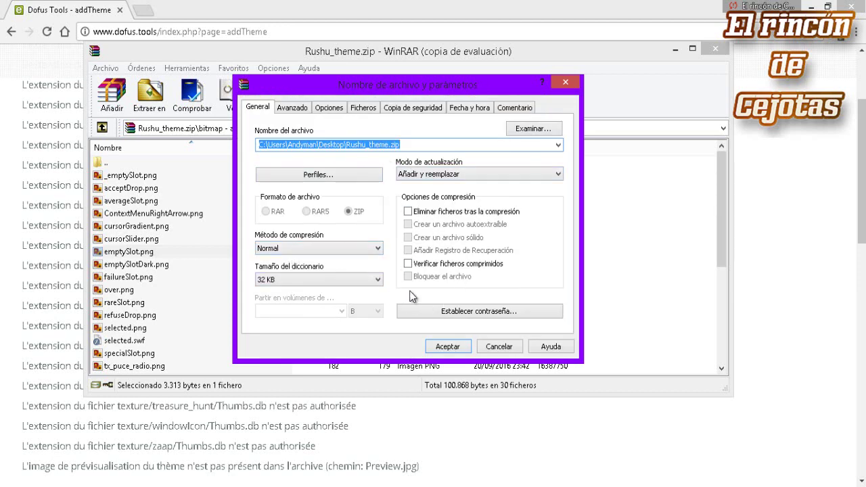
pyautogui.click(453, 351)
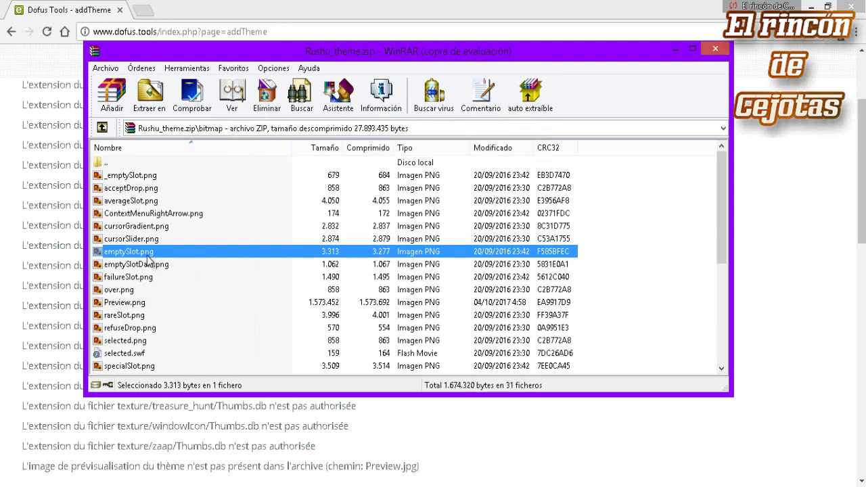
# Step: Find Preview.png among the bitmap folder's files and check the image in the photo viewer
pyautogui.scroll(-3, 156, 287)
pyautogui.scroll(2, 157, 288)
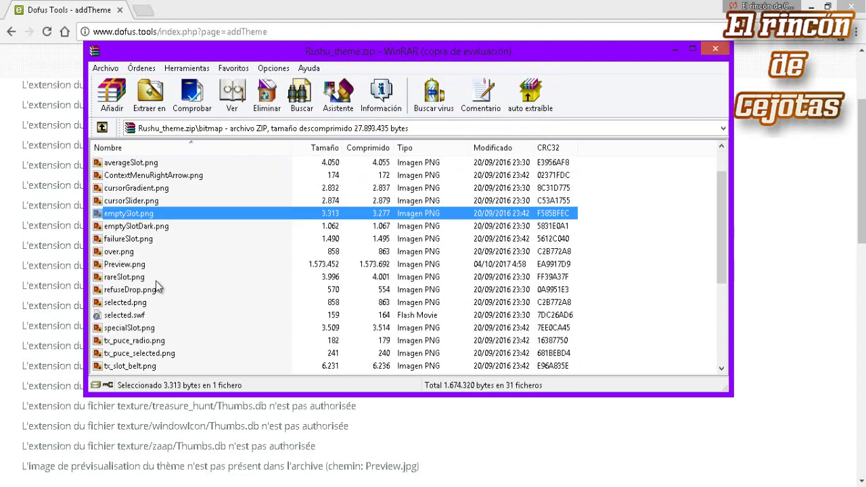
pyautogui.click(201, 281)
pyautogui.scroll(-4, 200, 284)
pyautogui.press('Home')
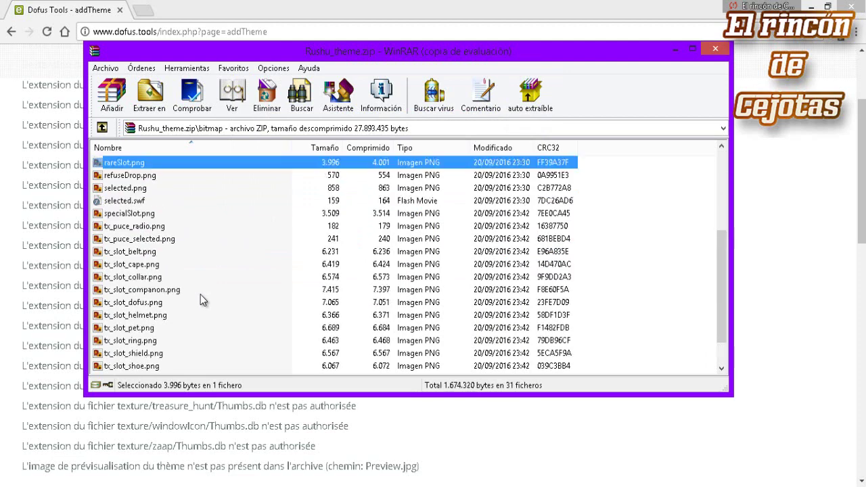
pyautogui.press('r')
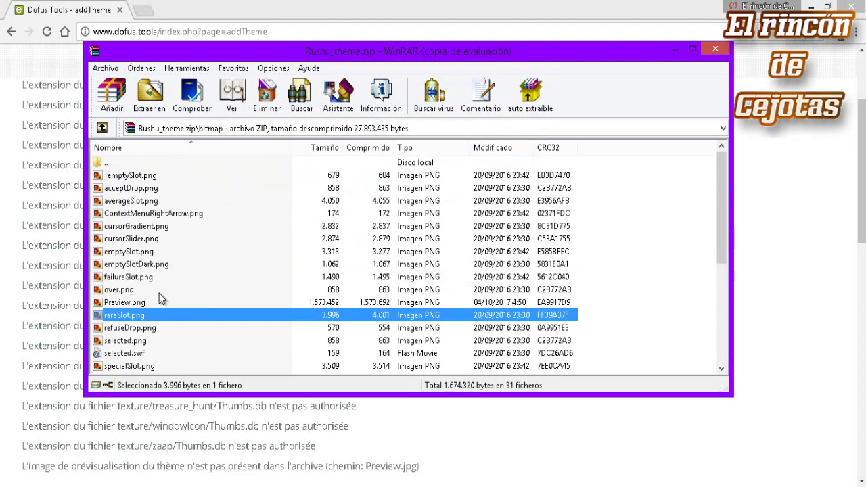
pyautogui.click(141, 302)
pyautogui.doubleClick(144, 302)
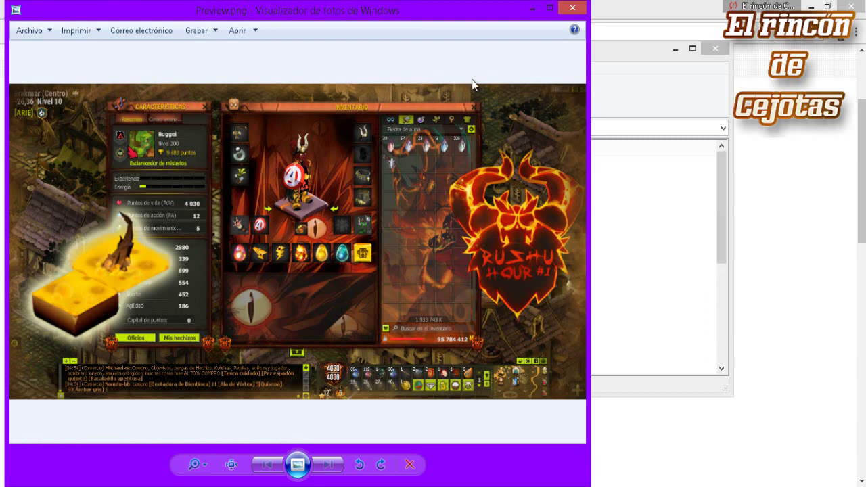
pyautogui.click(572, 12)
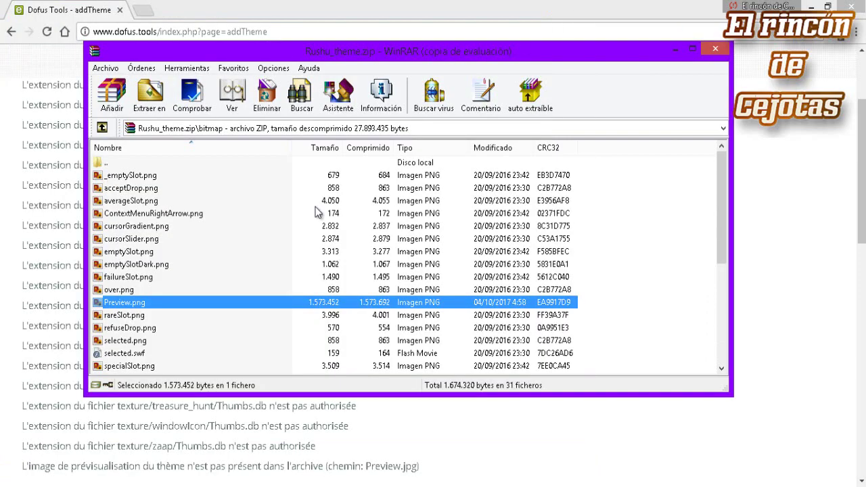
# Step: Look through the remaining files in the bitmap folder and close the Rushu_theme.zip archive
pyautogui.scroll(-2, 161, 325)
pyautogui.scroll(-3, 161, 324)
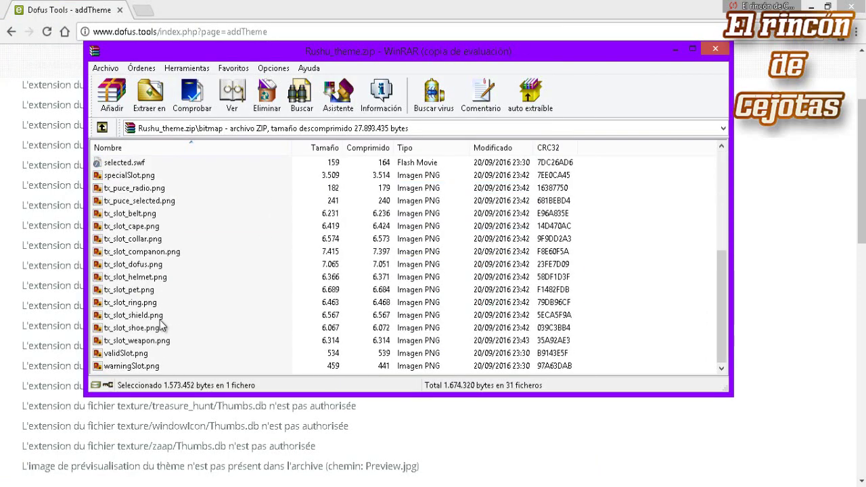
pyautogui.scroll(3, 192, 298)
pyautogui.scroll(2, 193, 298)
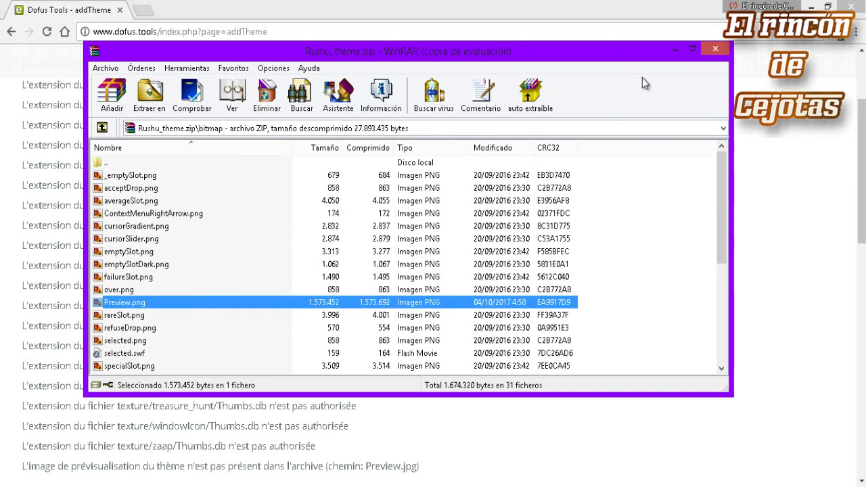
pyautogui.click(715, 50)
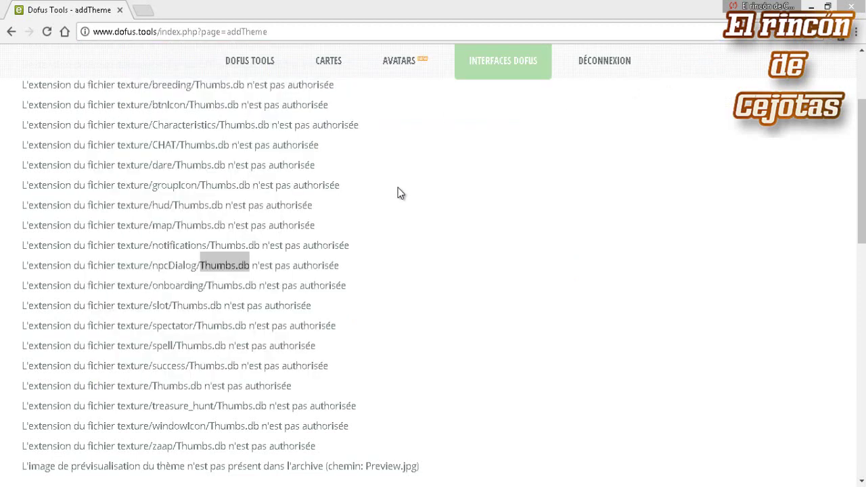
# Step: Reopen the theme upload form from the Dofus interfaces section and pass its reCAPTCHA check
pyautogui.click(472, 202)
pyautogui.scroll(2, 472, 202)
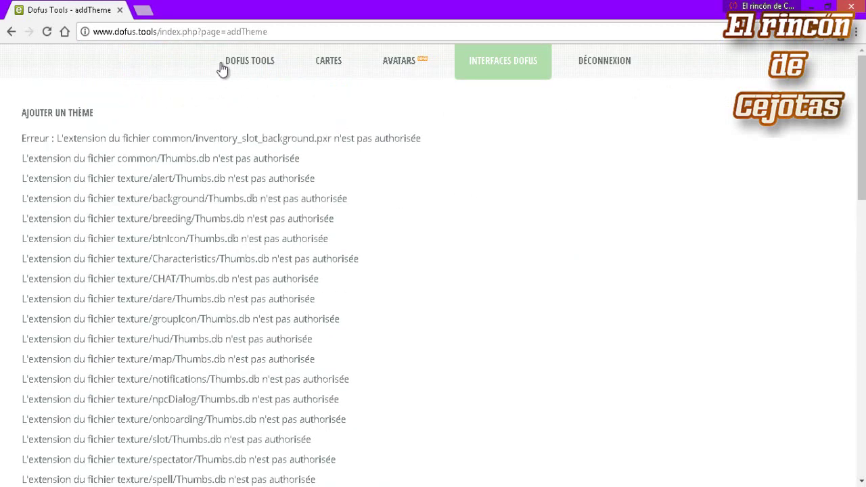
pyautogui.click(499, 117)
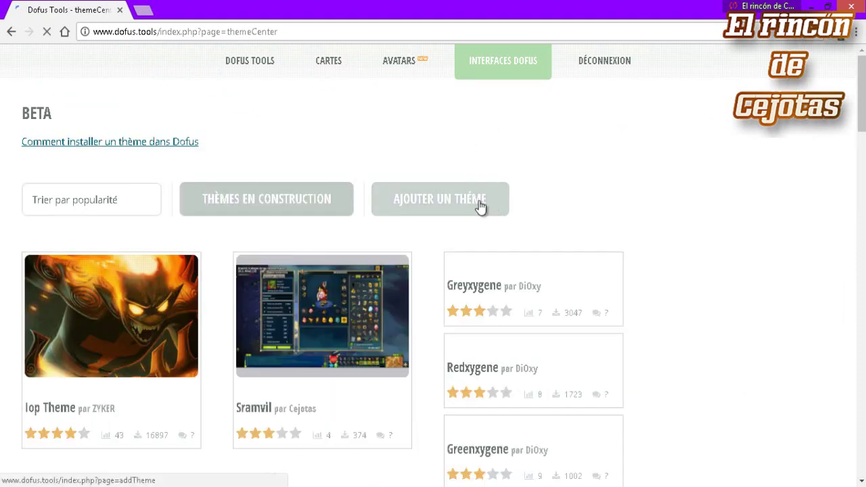
pyautogui.click(435, 201)
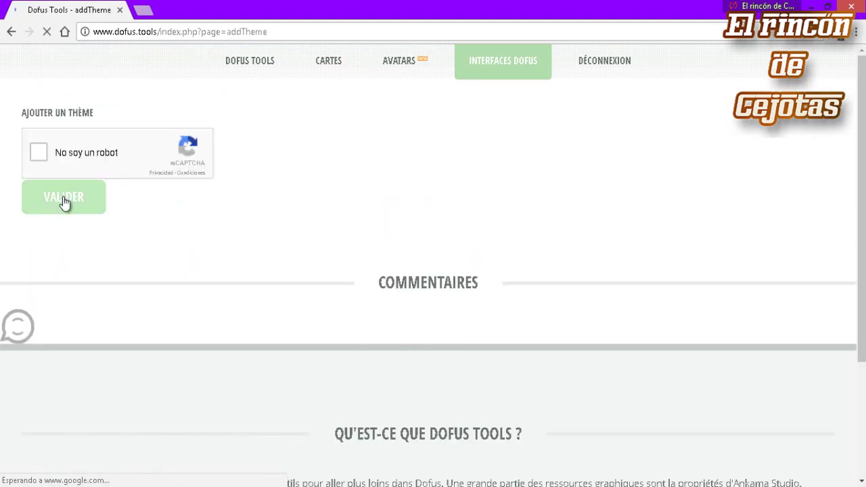
pyautogui.click(43, 152)
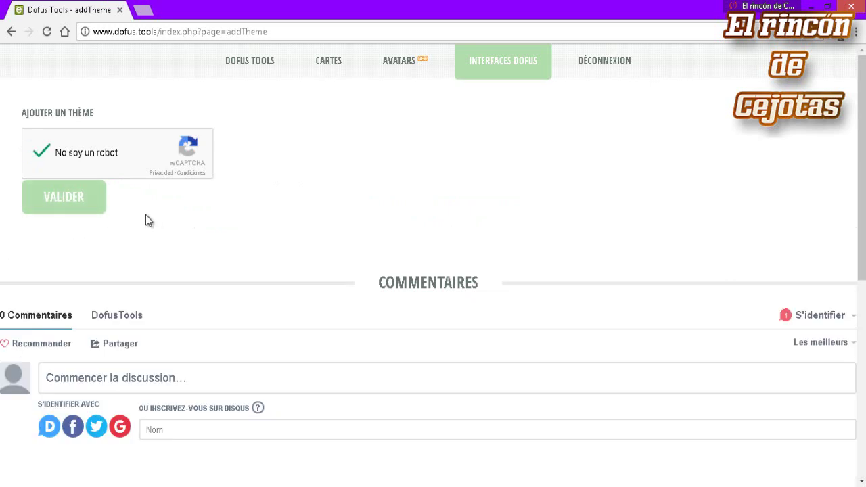
pyautogui.click(68, 207)
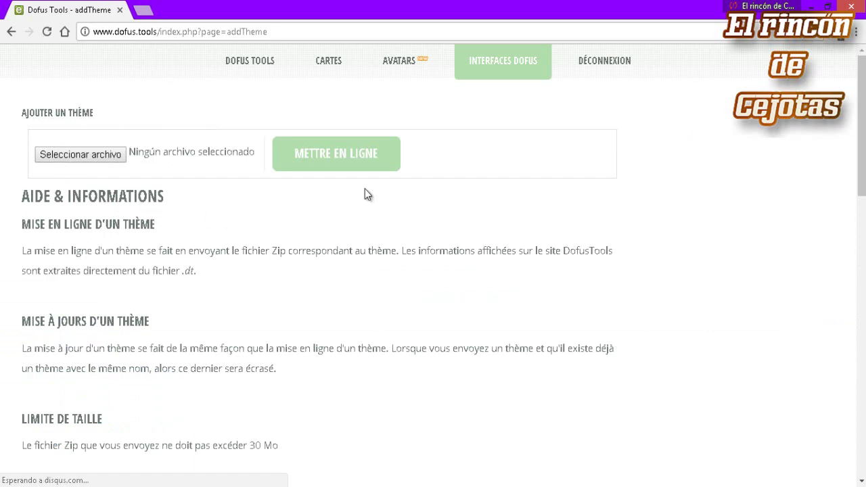
# Step: Select Rushu_theme.zip from the desktop and put it online
pyautogui.click(82, 153)
pyautogui.scroll(-15, 447, 216)
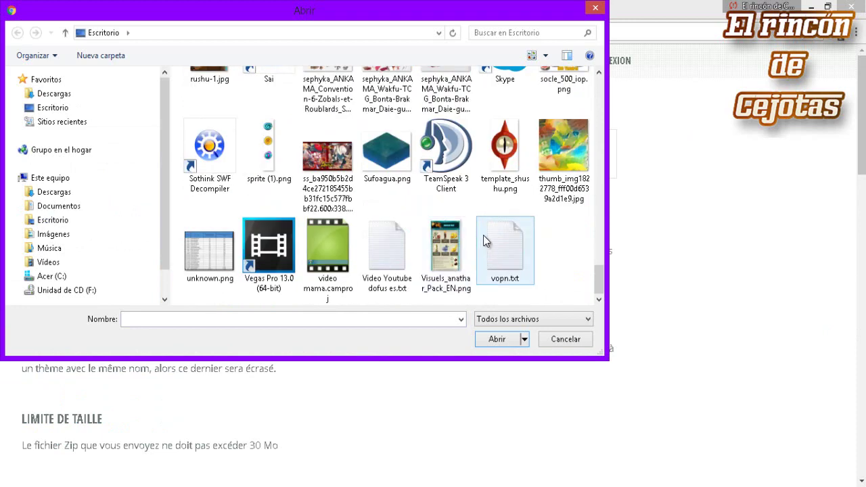
pyautogui.scroll(3, 541, 203)
pyautogui.click(565, 108)
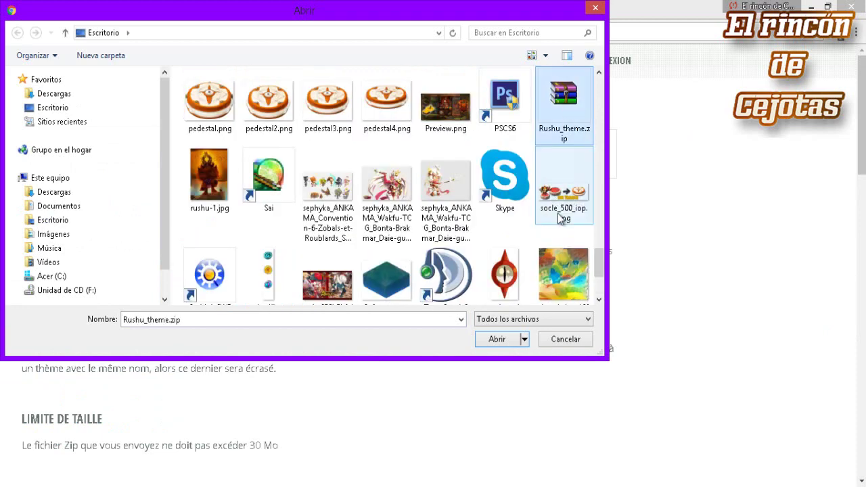
pyautogui.click(496, 339)
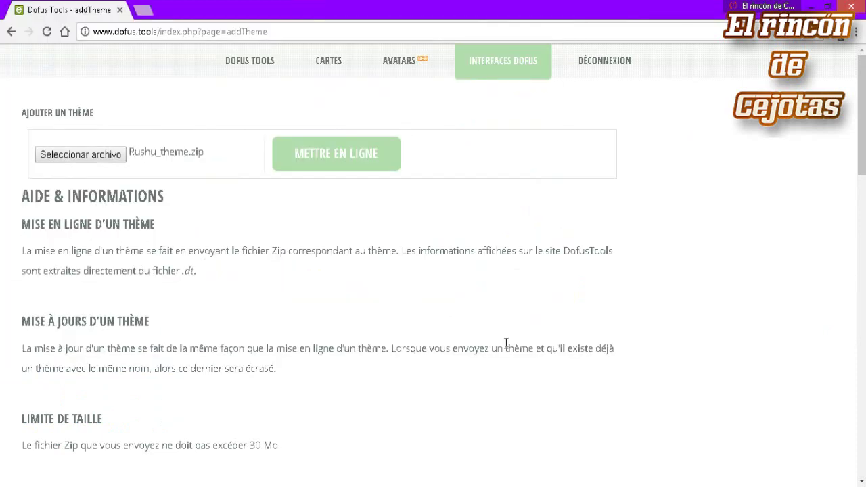
pyautogui.click(378, 162)
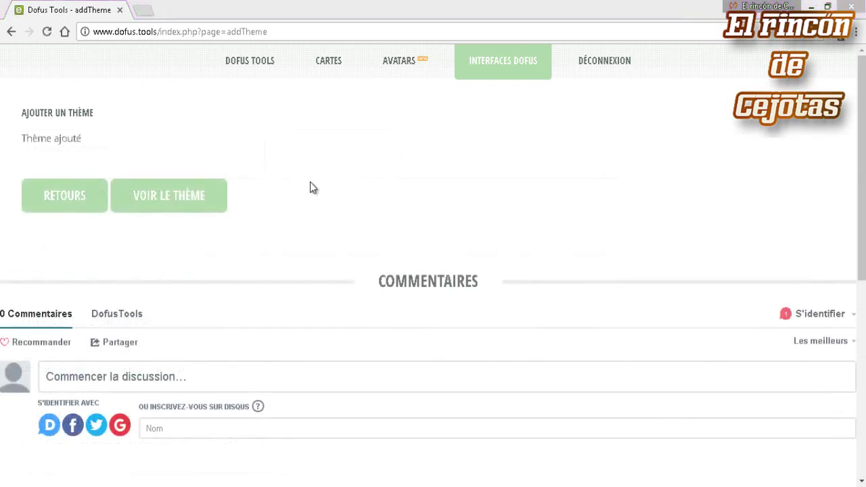
# Step: Open the page of the added theme and set its state to Fini
pyautogui.click(180, 200)
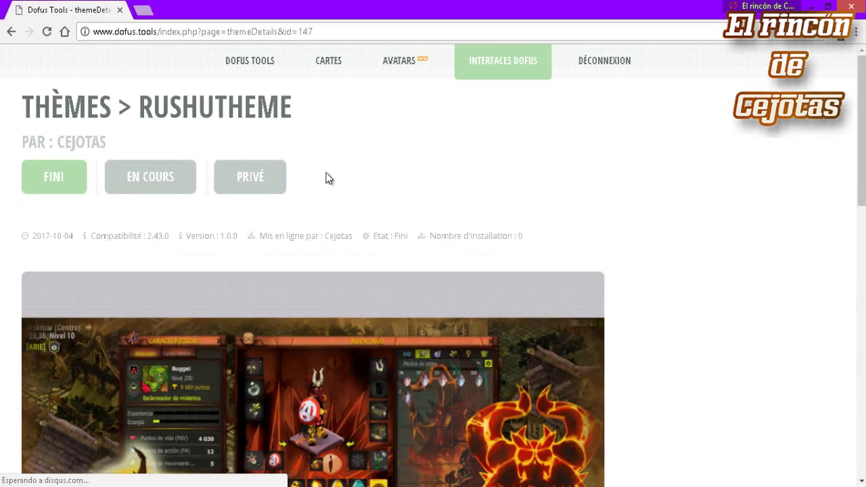
pyautogui.click(56, 179)
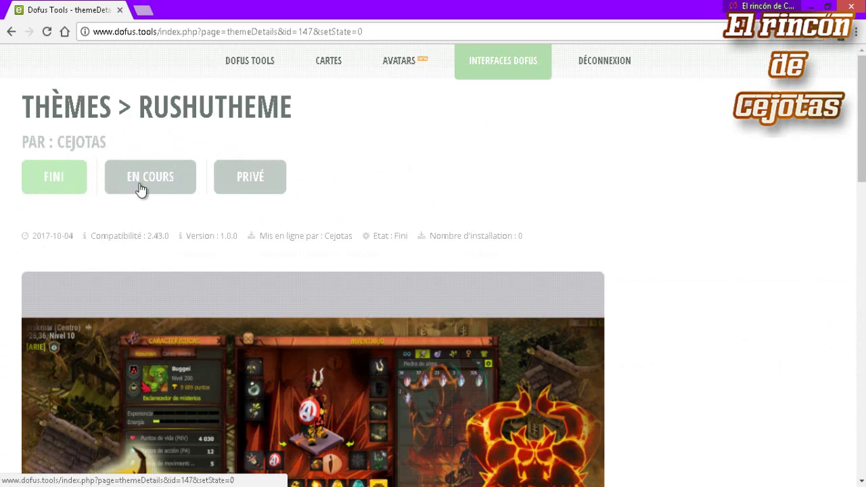
# Step: Examine the theme page's preview image, description and installation link
pyautogui.scroll(-1, 347, 218)
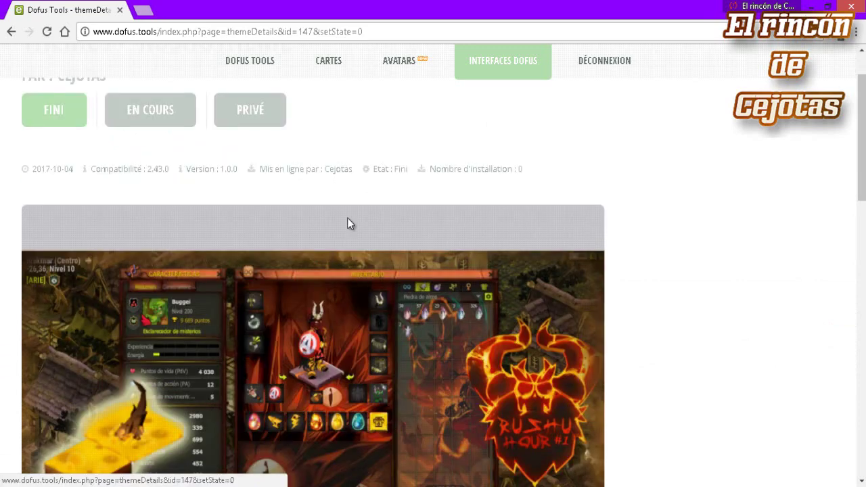
pyautogui.scroll(-2, 558, 242)
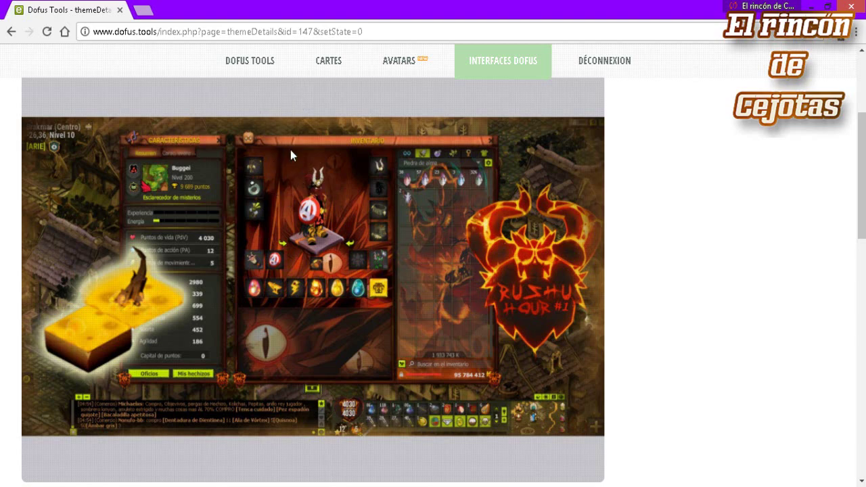
pyautogui.scroll(-3, 307, 291)
pyautogui.scroll(3, 422, 301)
pyautogui.scroll(-2, 572, 279)
pyautogui.scroll(-2, 320, 295)
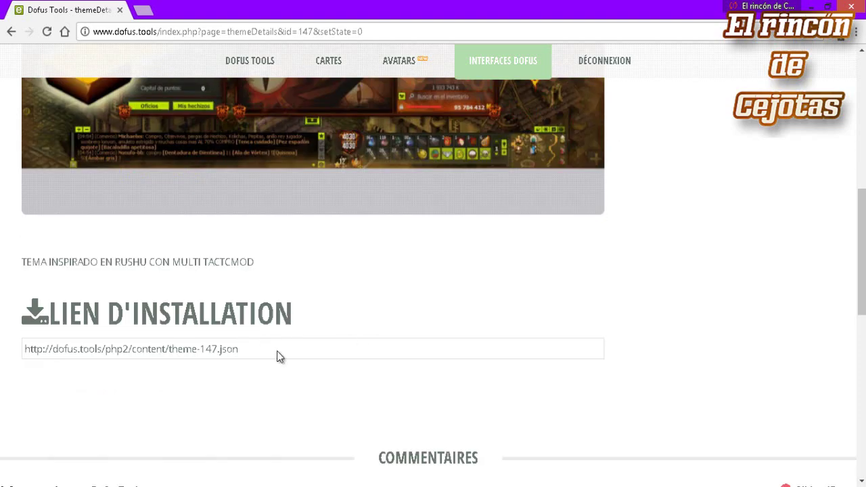
# Step: Copy the installation link of the published Rushu theme from its Dofus Tools page
pyautogui.moveTo(243, 349); pyautogui.dragTo(3, 352)
pyautogui.hotkey('ctrl', 'c')
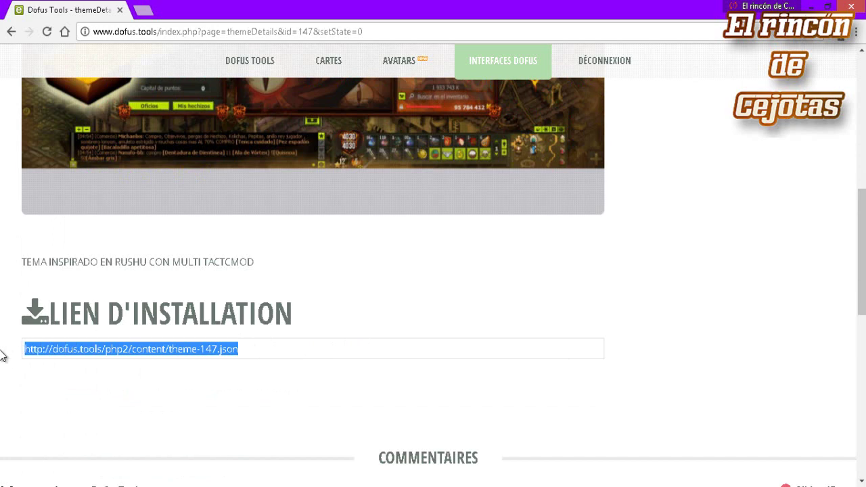
pyautogui.rightClick(154, 356)
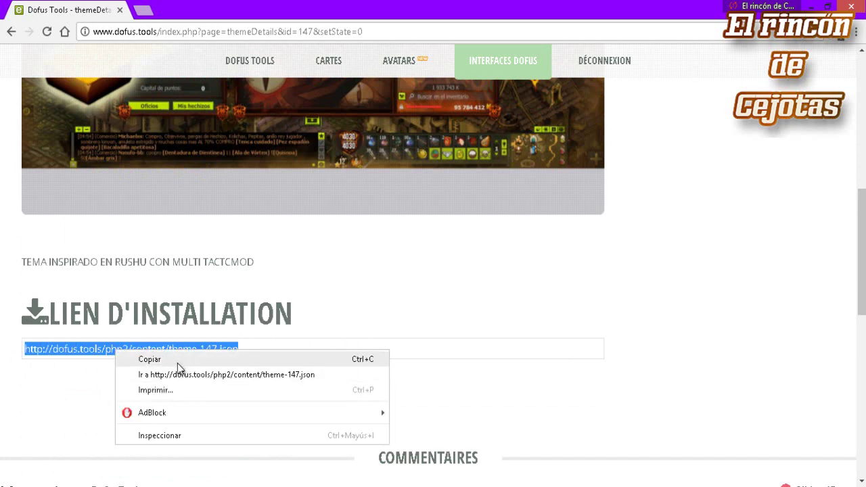
pyautogui.click(177, 361)
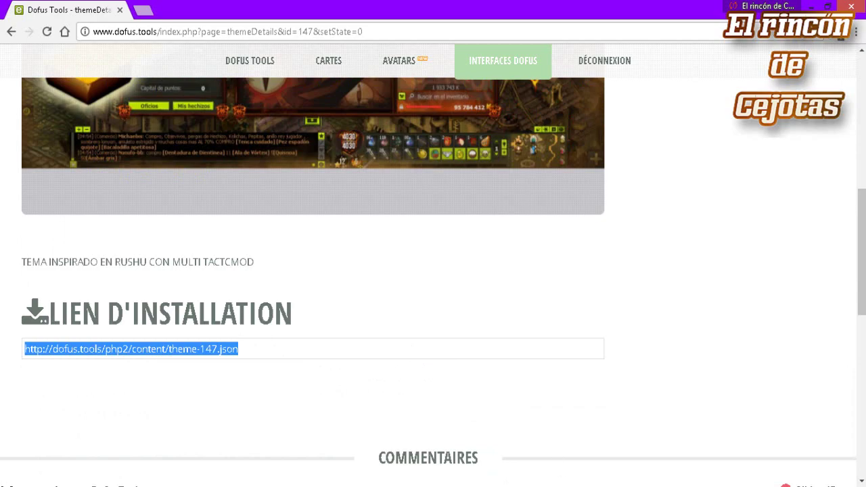
# Step: Switch to the Dofus game and open the new theme installer from the Máscaras options
pyautogui.hotkey('alt', 'Tab')
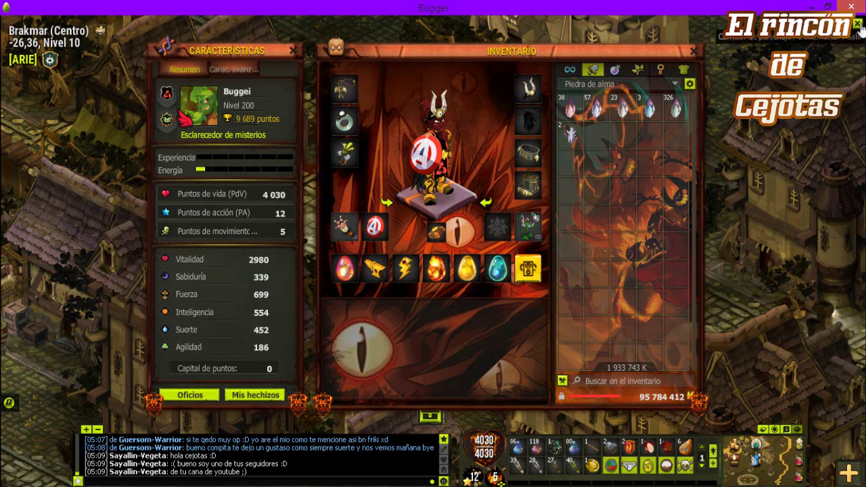
pyautogui.press('Escape')
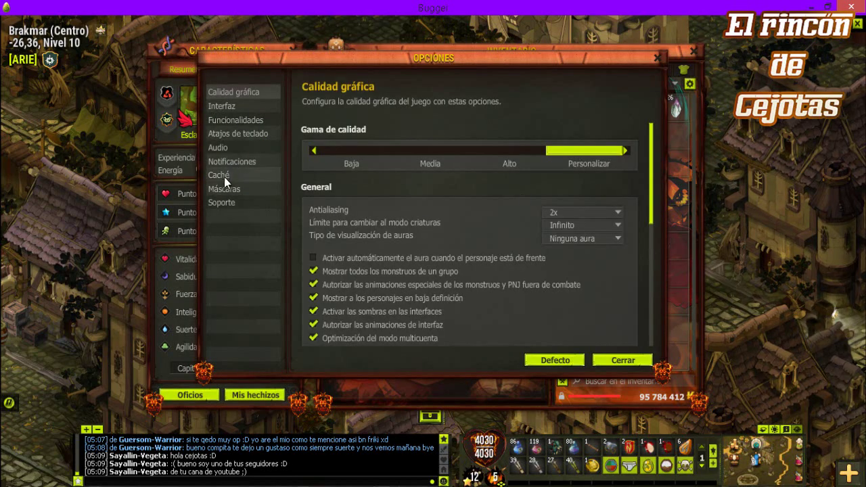
pyautogui.click(226, 190)
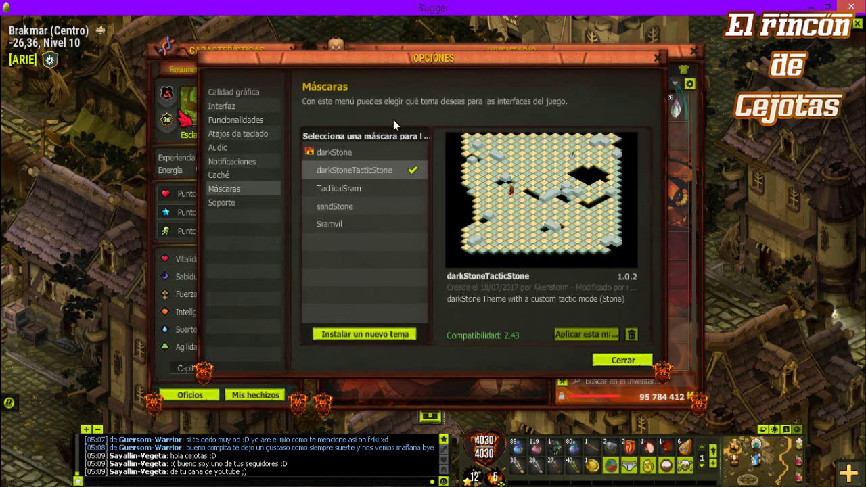
pyautogui.click(356, 334)
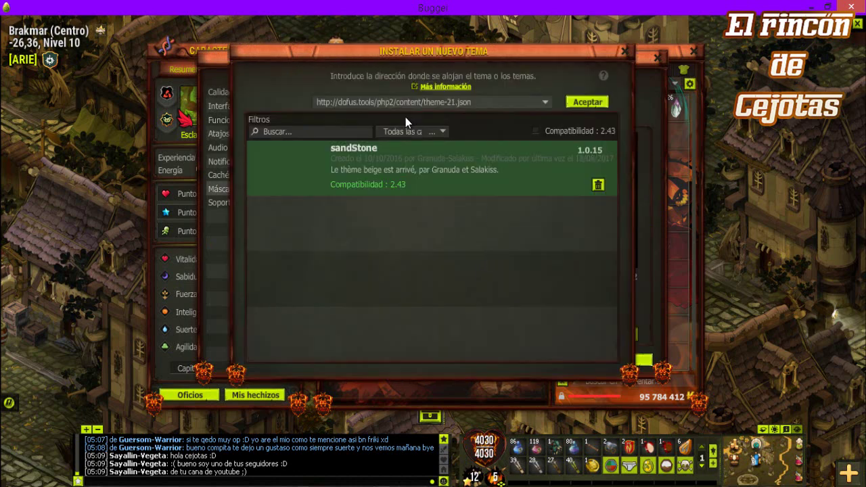
pyautogui.moveTo(479, 105); pyautogui.dragTo(299, 104)
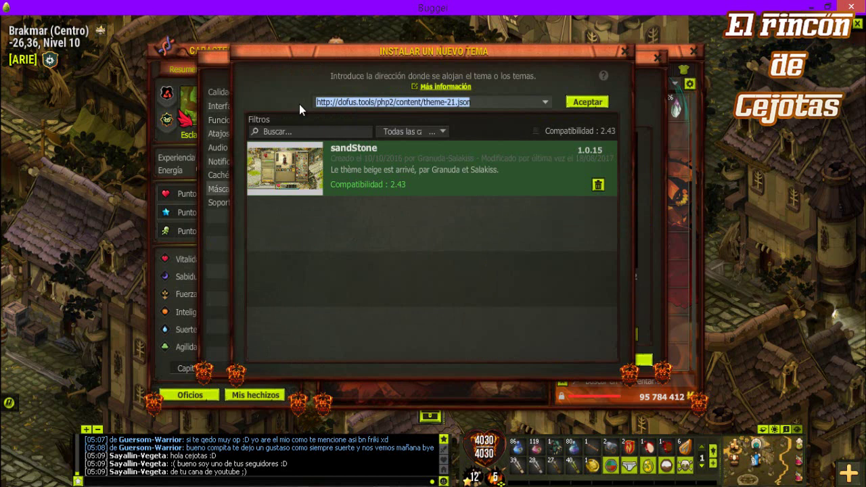
pyautogui.hotkey('ctrl', 'v')
pyautogui.click(593, 105)
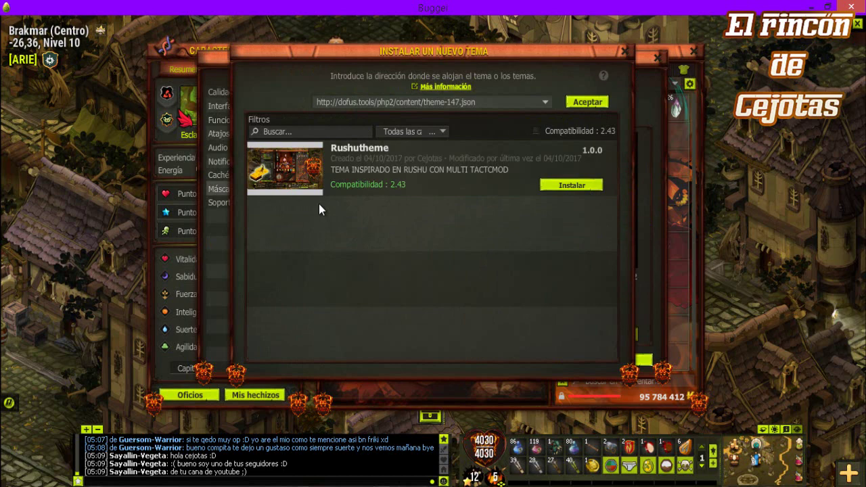
pyautogui.click(553, 189)
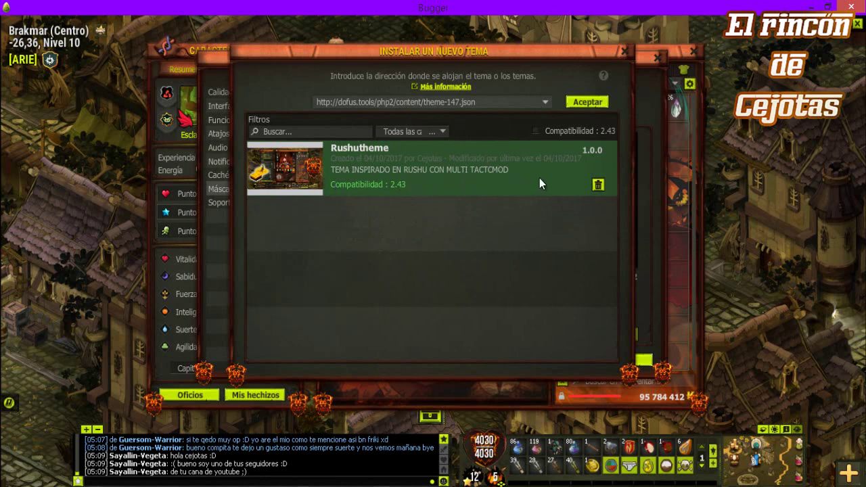
pyautogui.click(623, 53)
# Step: Apply Rushutheme as the game's interface theme and accept the confirmation
pyautogui.click(353, 243)
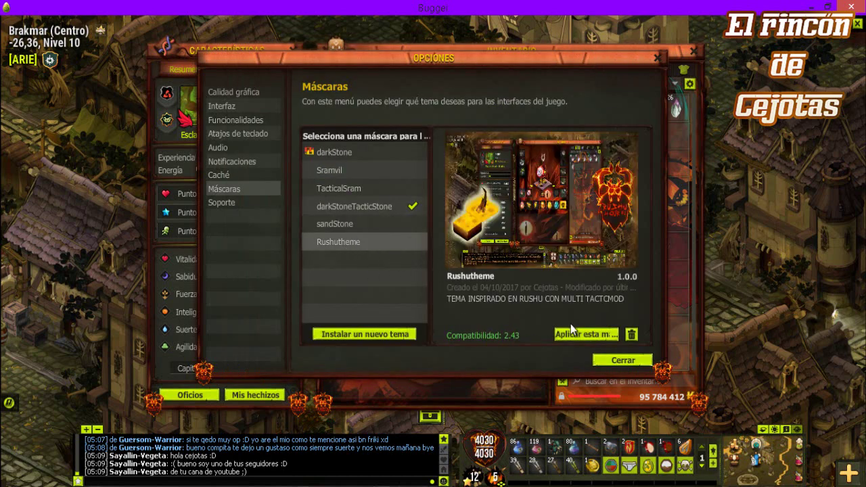
pyautogui.click(610, 336)
pyautogui.click(405, 277)
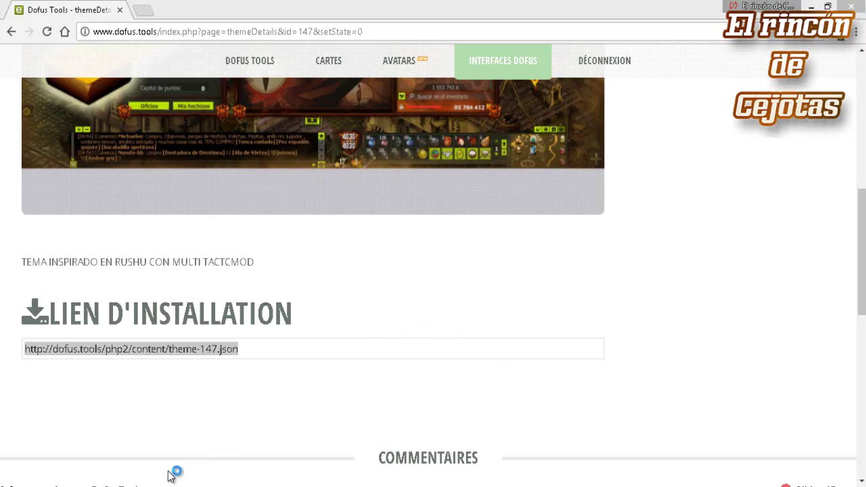
# Step: In File Explorer, check the files in the Cejotas_Rushutheme folder and delete the Akenstorm_darkStoneTacticStone folder from themes
pyautogui.click(131, 484)
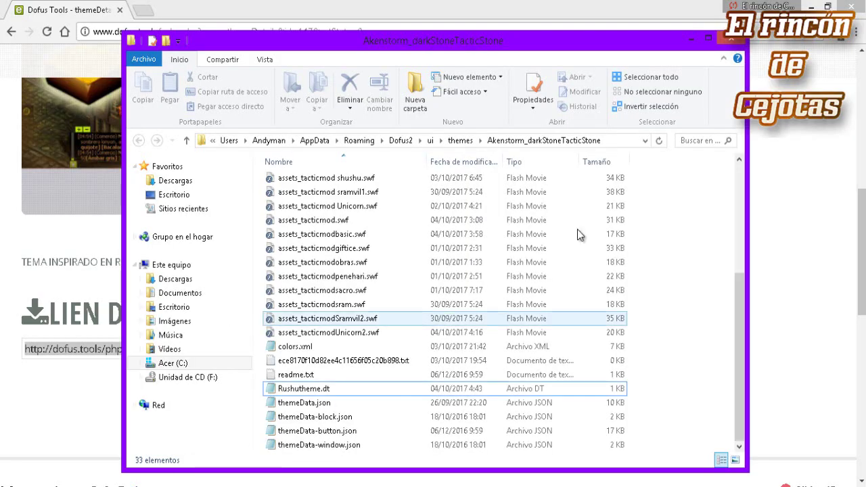
pyautogui.click(186, 141)
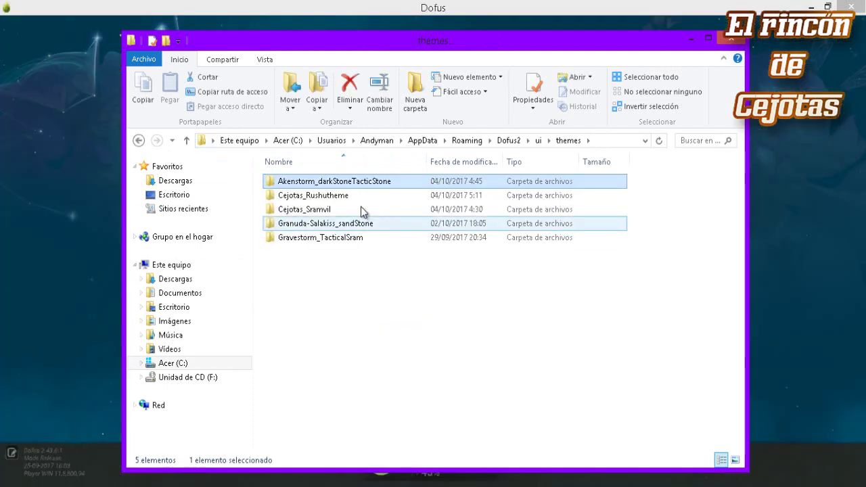
pyautogui.click(311, 196)
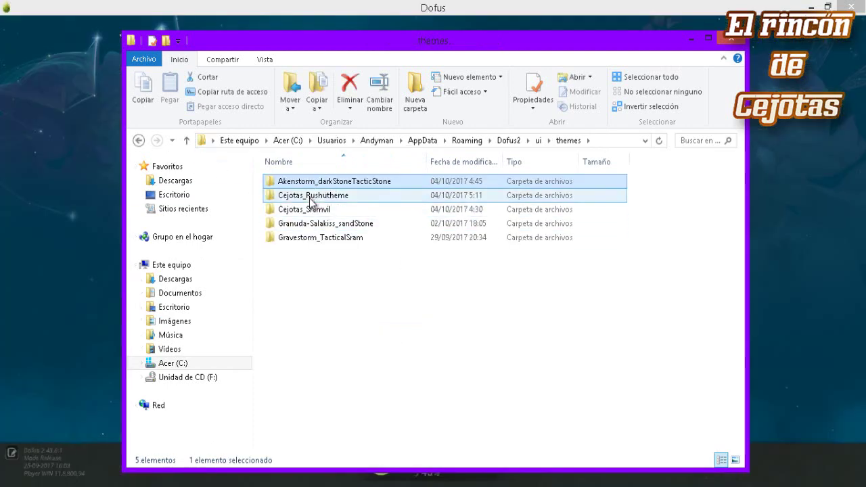
pyautogui.doubleClick(350, 201)
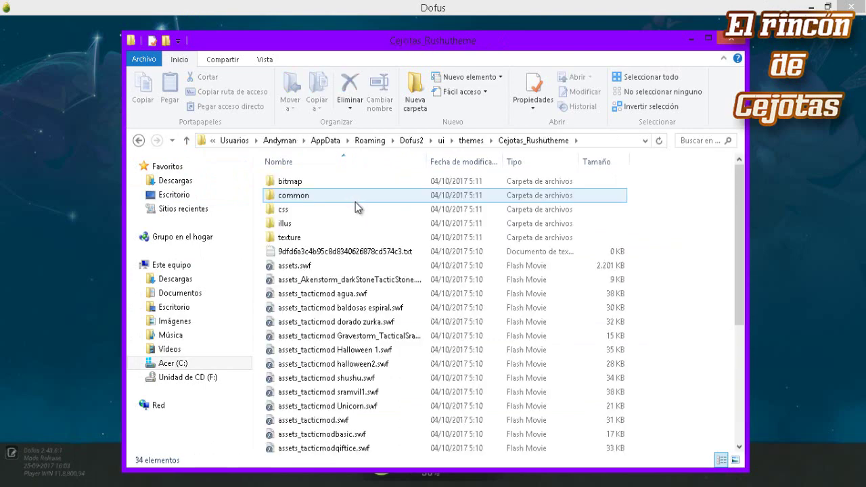
pyautogui.scroll(-5, 315, 363)
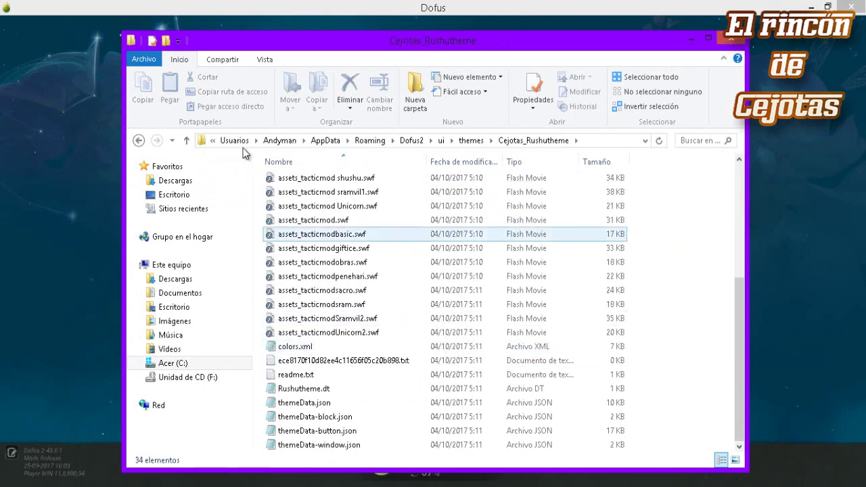
pyautogui.click(187, 141)
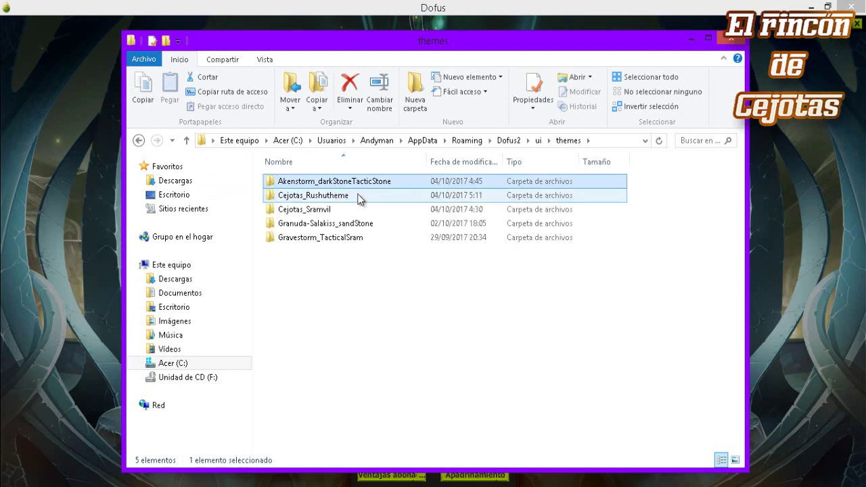
pyautogui.press('Delete')
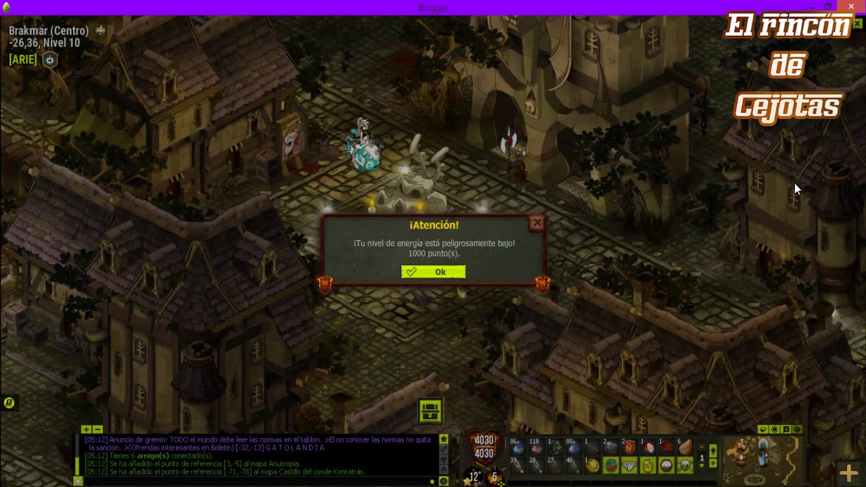
# Step: Back in Dofus, dismiss the energy warning and compare the two Rushutheme entries in the Máscaras options
pyautogui.click(440, 272)
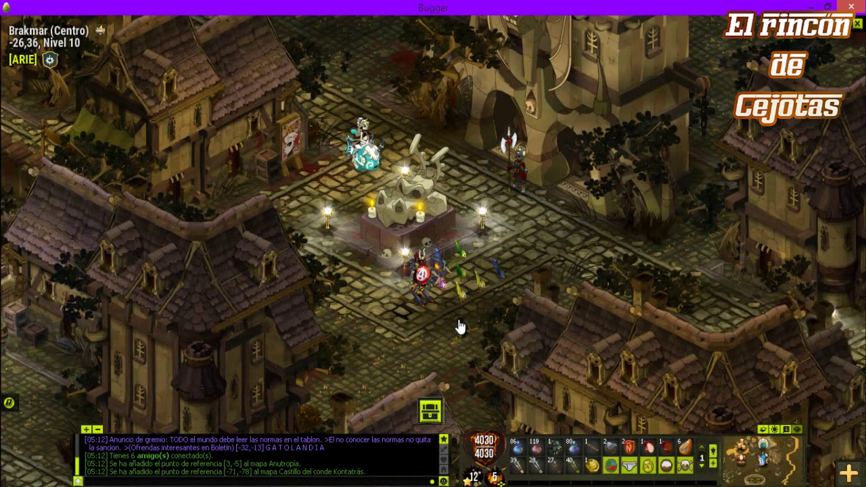
pyautogui.click(452, 326)
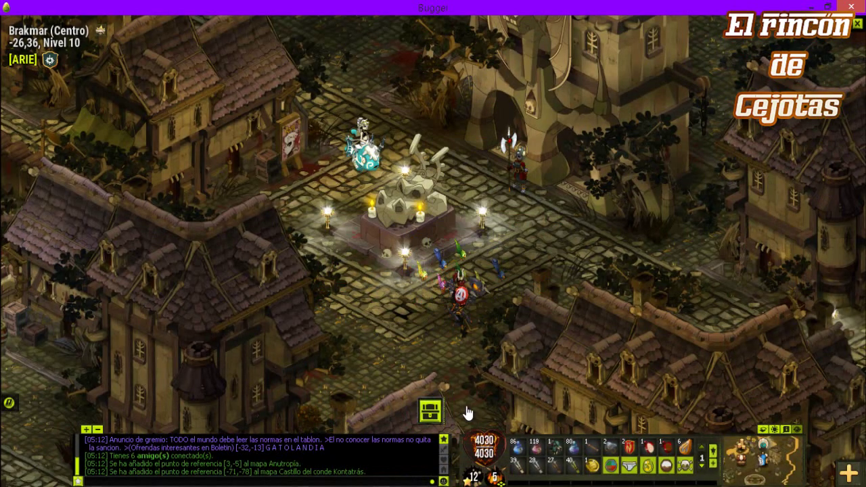
pyautogui.press('Escape')
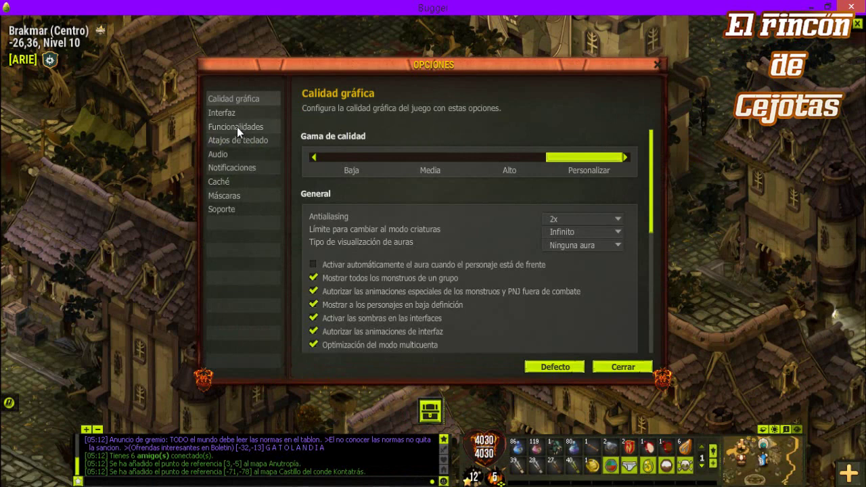
pyautogui.click(241, 197)
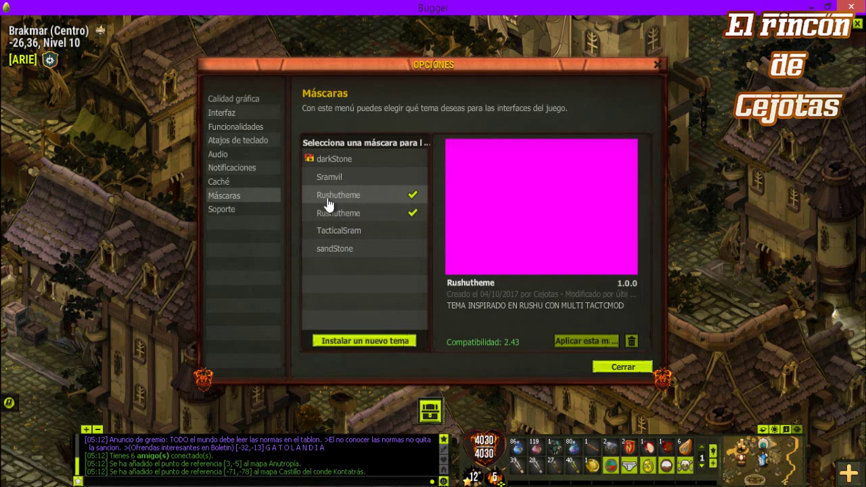
pyautogui.click(383, 215)
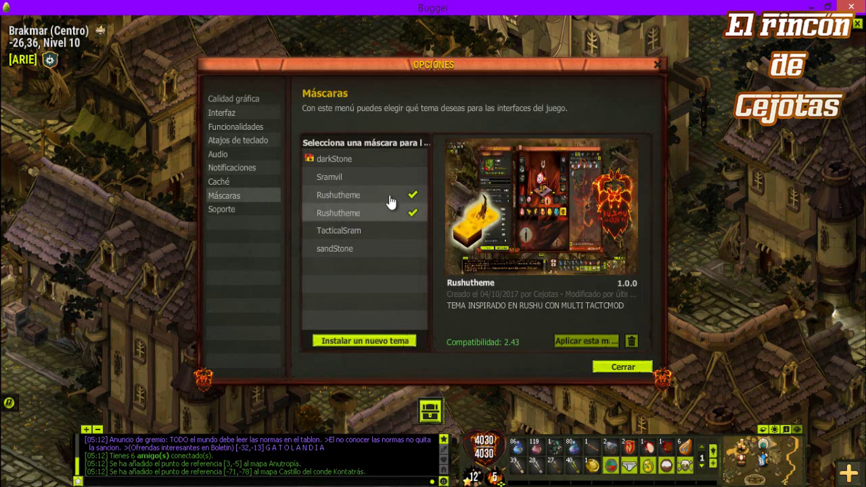
pyautogui.click(391, 201)
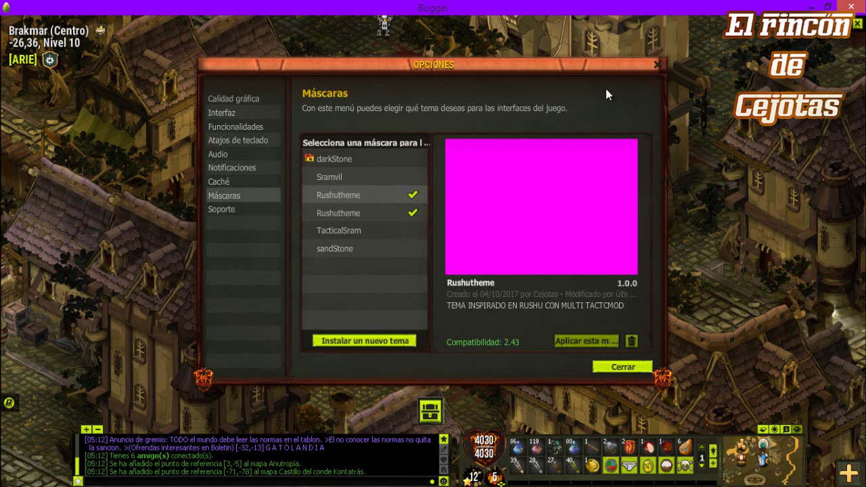
pyautogui.click(658, 65)
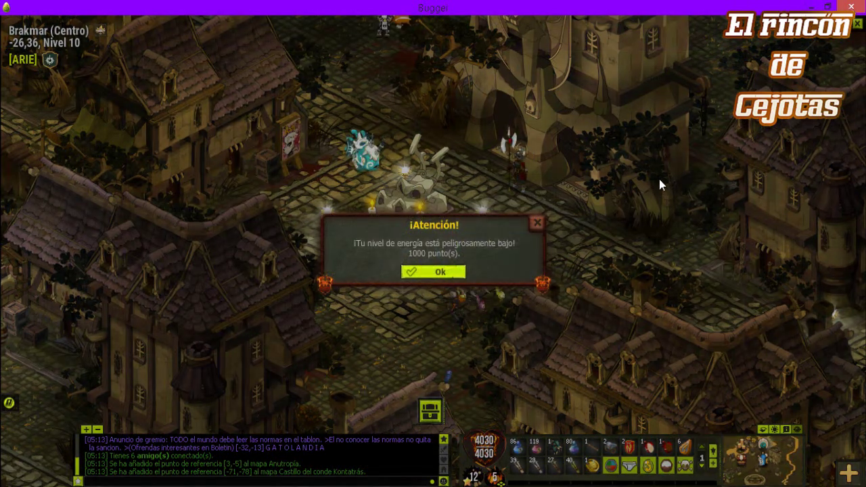
# Step: Reopen the Máscaras options and view the previews of darkStone, Sramvil, TacticalSram and Rushutheme
pyautogui.click(459, 271)
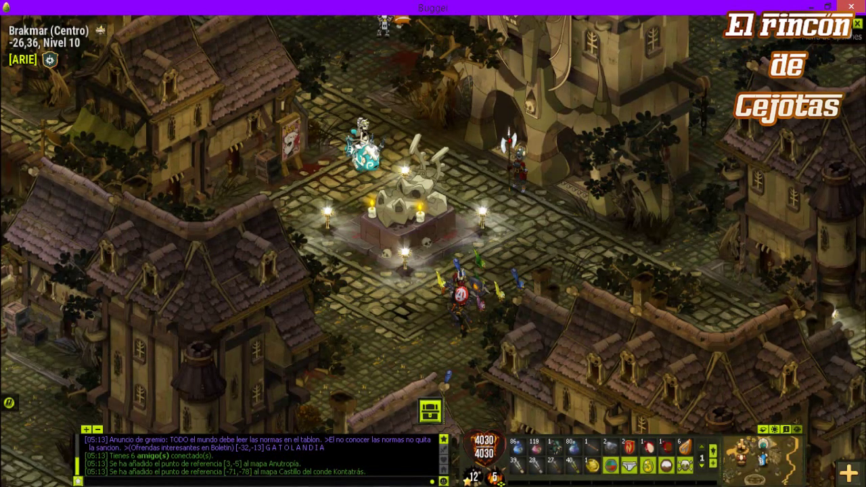
pyautogui.click(857, 24)
pyautogui.click(229, 196)
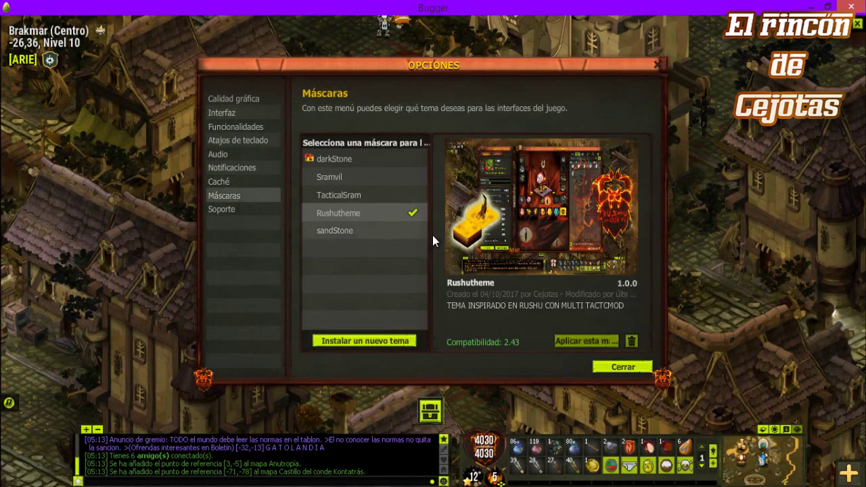
pyautogui.click(346, 159)
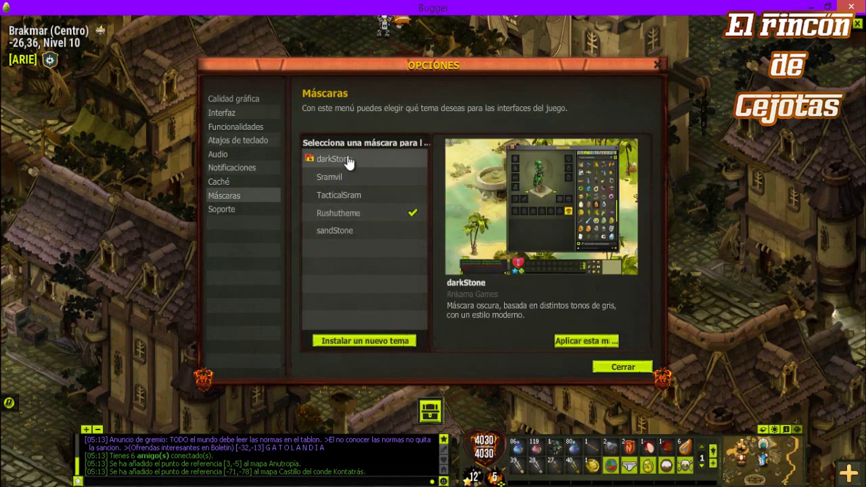
pyautogui.click(350, 176)
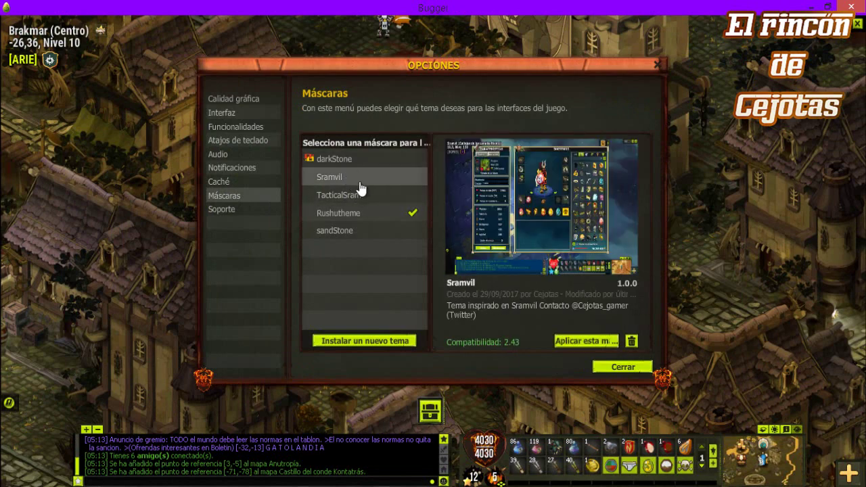
pyautogui.click(360, 200)
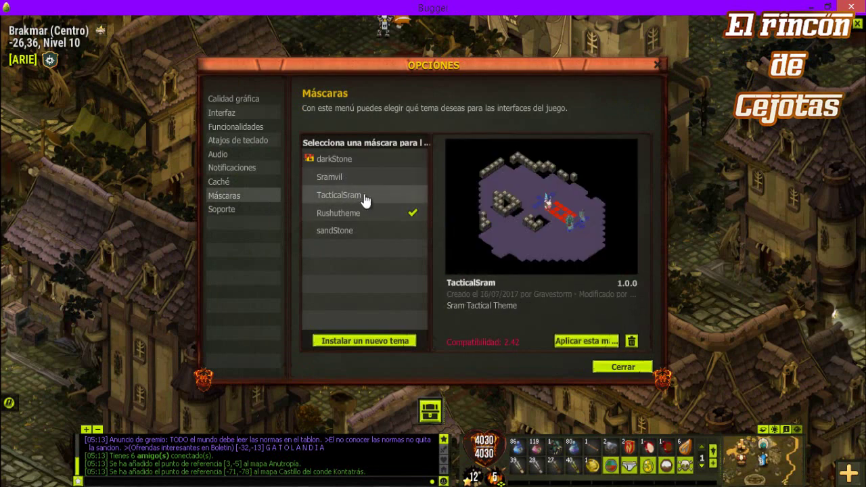
pyautogui.click(366, 215)
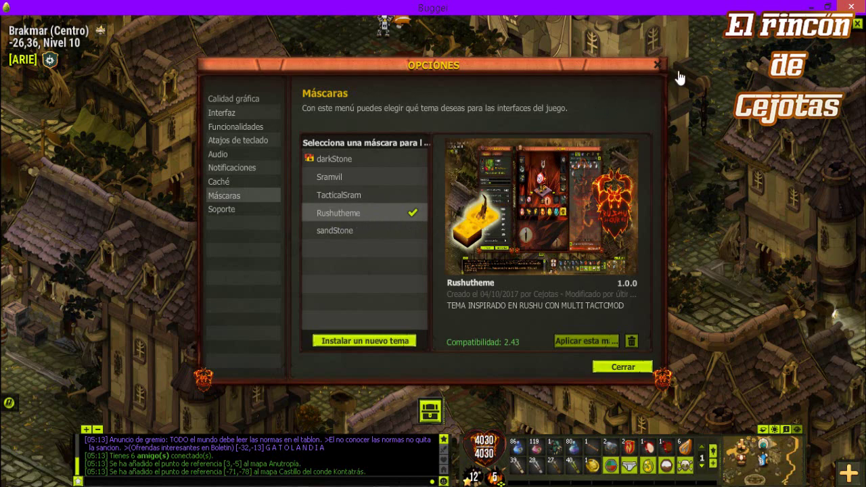
pyautogui.click(658, 70)
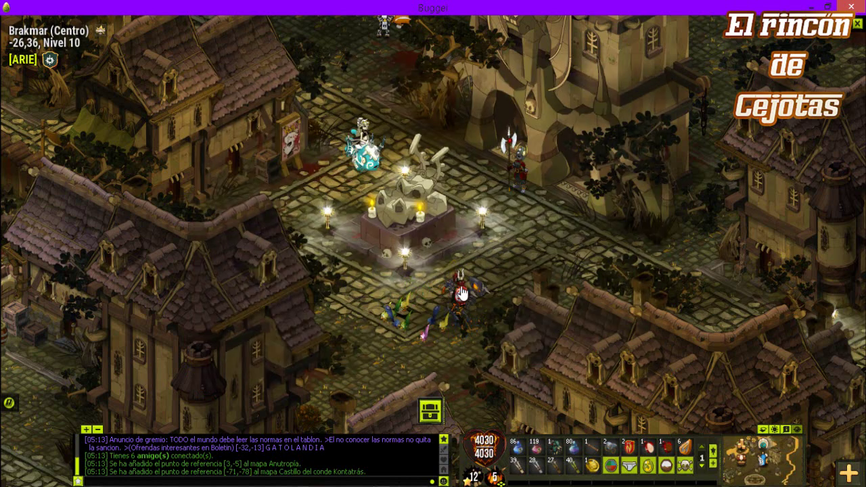
# Step: Attack the nearby bird monster group, choose a starting cell and declare the character ready
pyautogui.moveTo(448, 334)
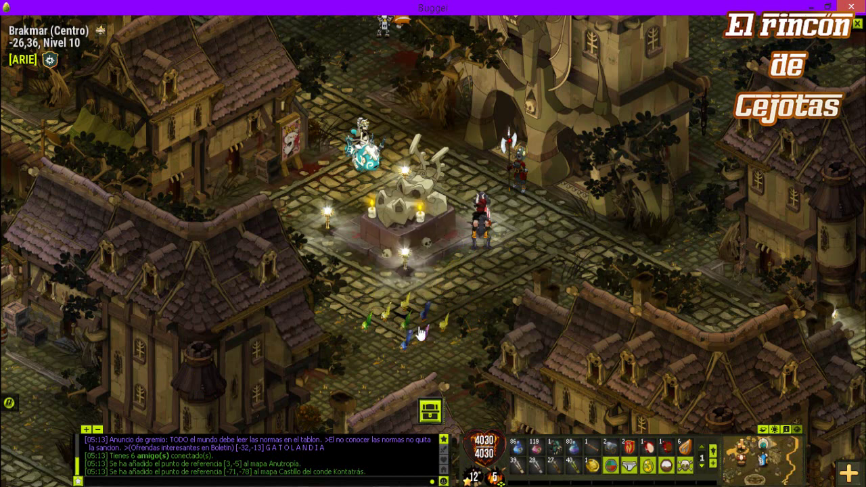
pyautogui.click(428, 336)
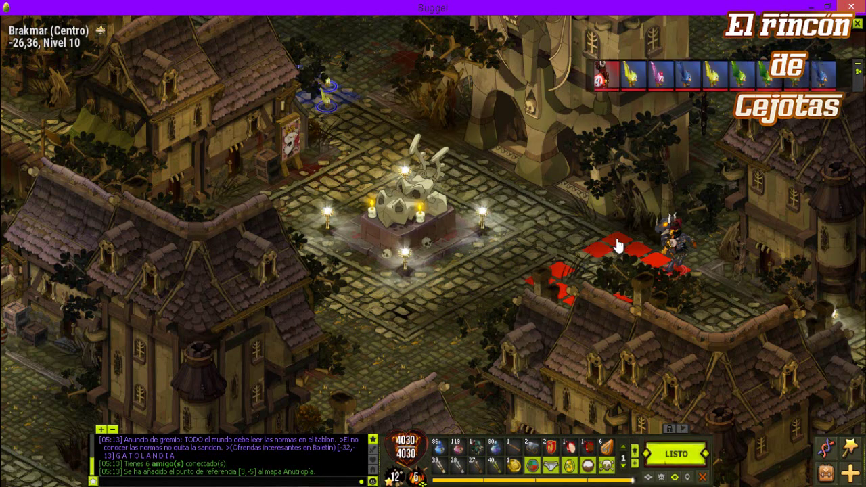
pyautogui.click(615, 246)
pyautogui.click(681, 460)
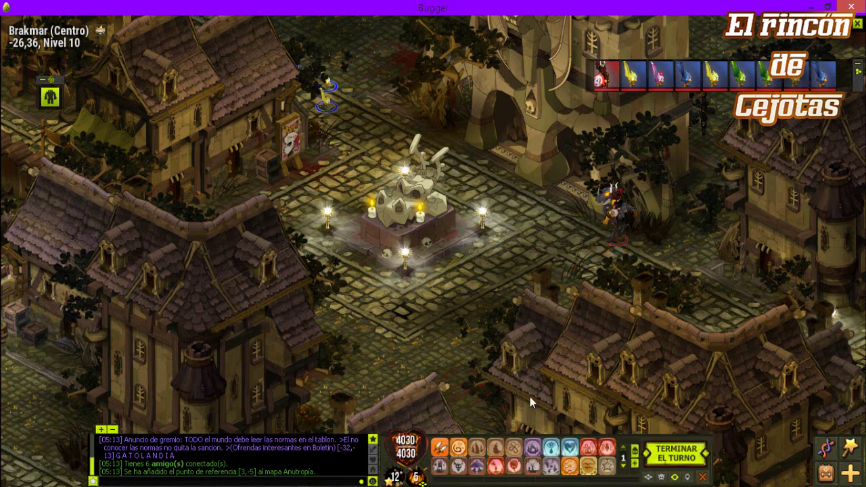
# Step: Turn on tactical mode, move the character toward the enemies and select a spell to cast
pyautogui.click(646, 477)
pyautogui.click(646, 478)
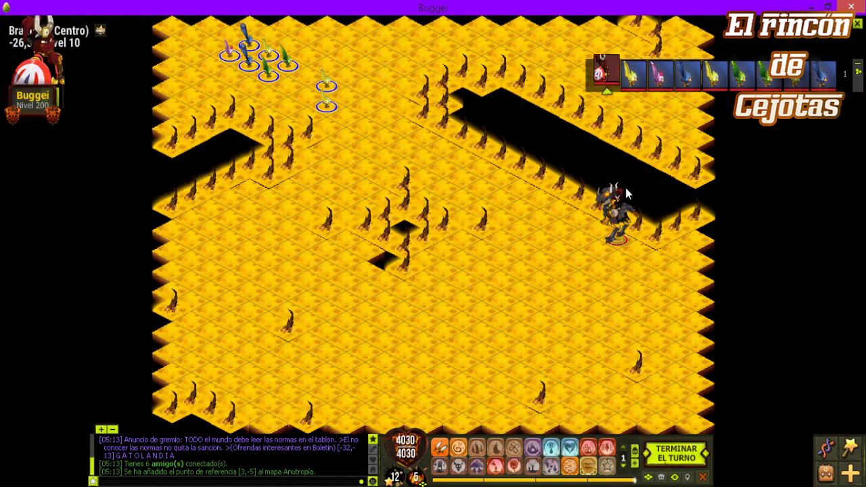
pyautogui.click(524, 196)
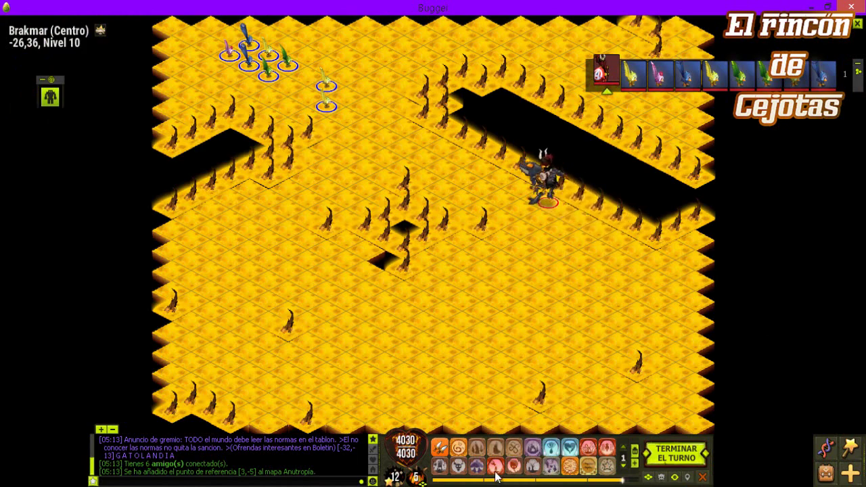
pyautogui.click(512, 450)
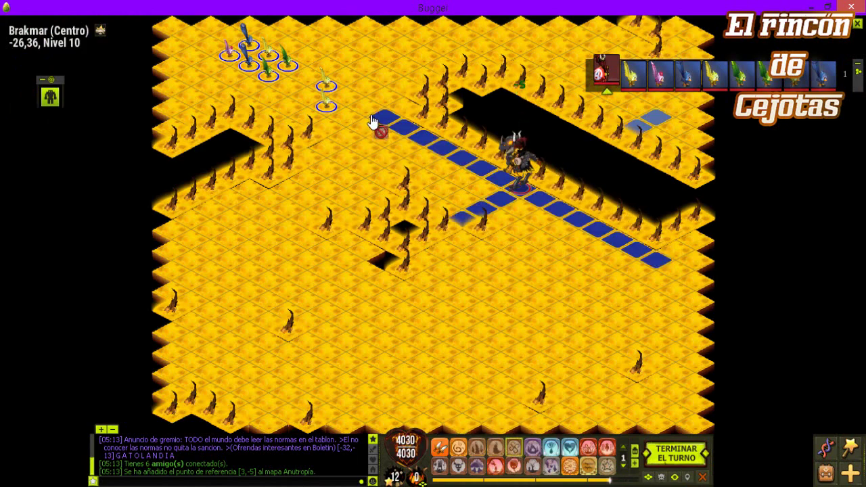